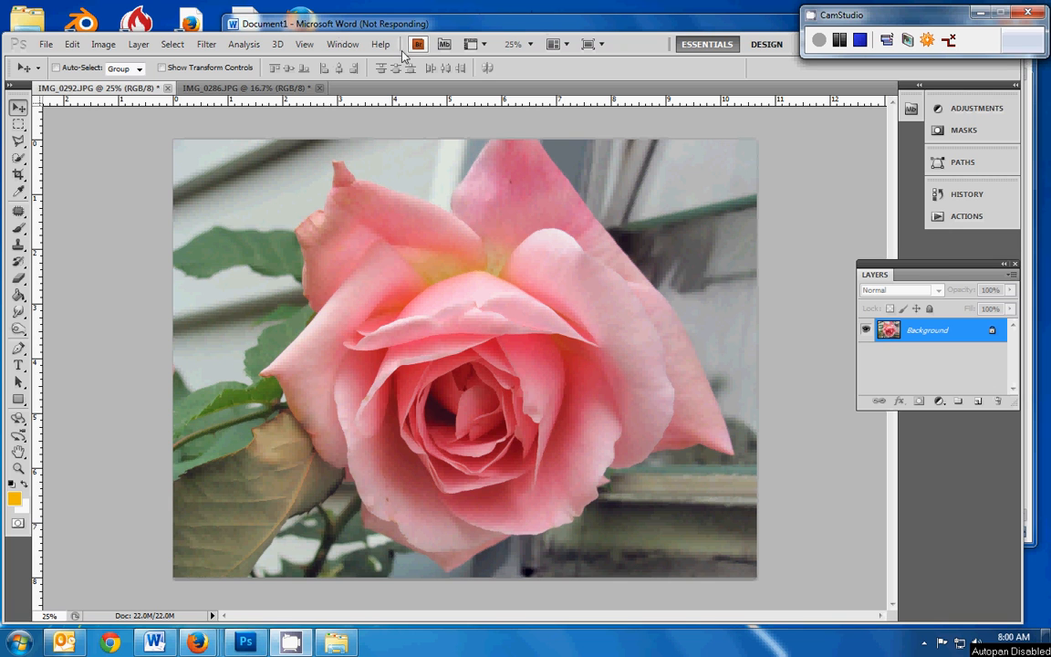
Compare the pixel dimensions, document size and resolution of IMG_0292.JPG and IMG_0286.JPG
{"action": "left_click", "coordinate": [256, 89]}
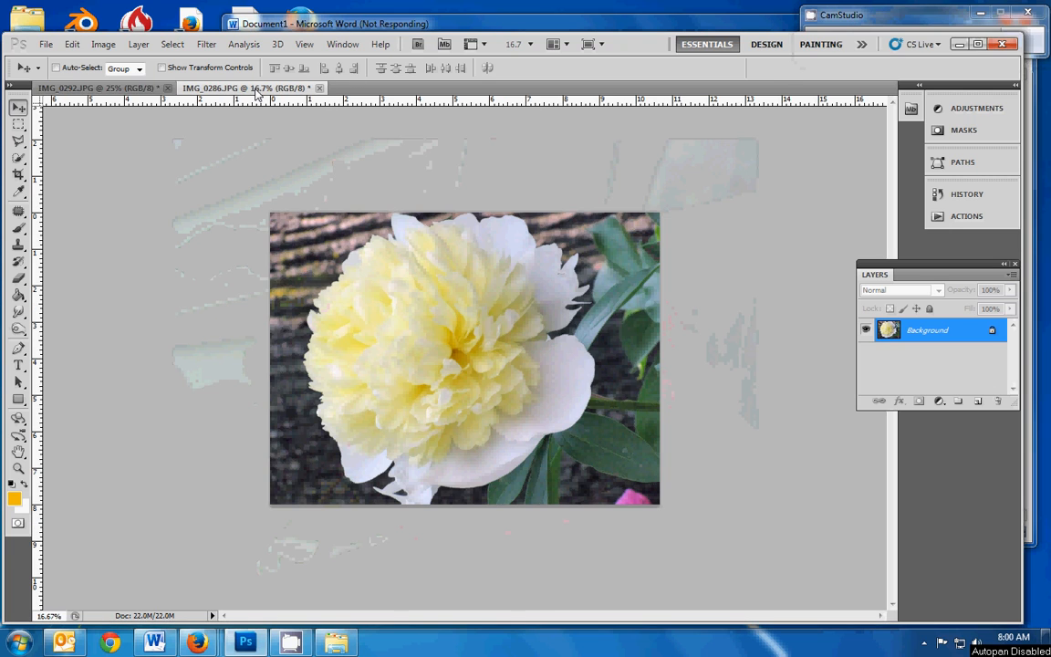
{"action": "left_click", "coordinate": [118, 87]}
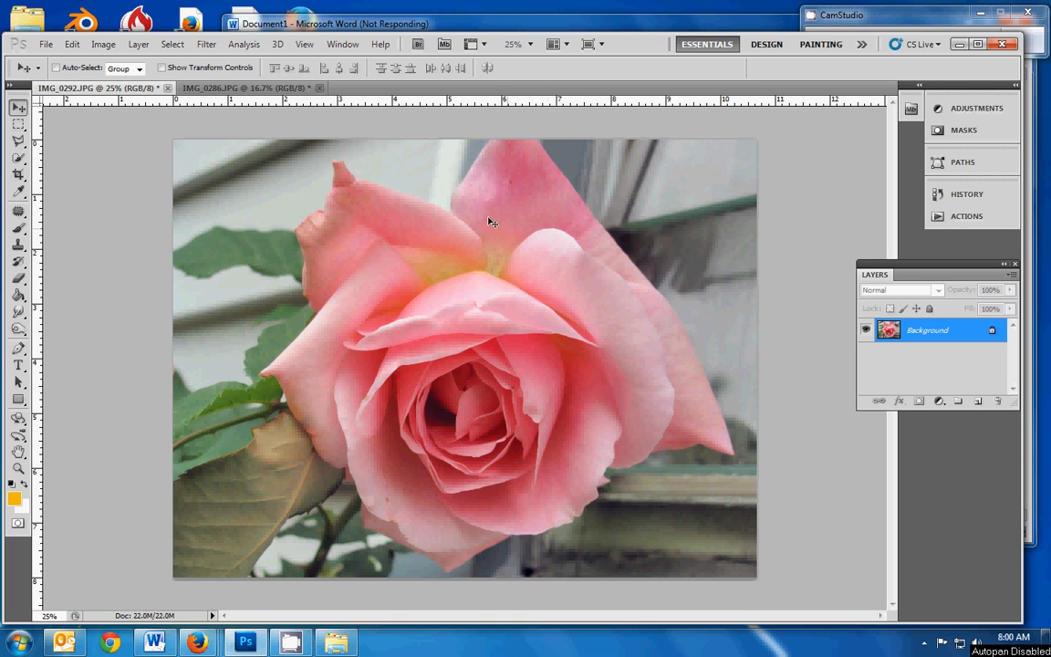
{"action": "left_click", "coordinate": [102, 46]}
{"action": "left_click", "coordinate": [124, 150]}
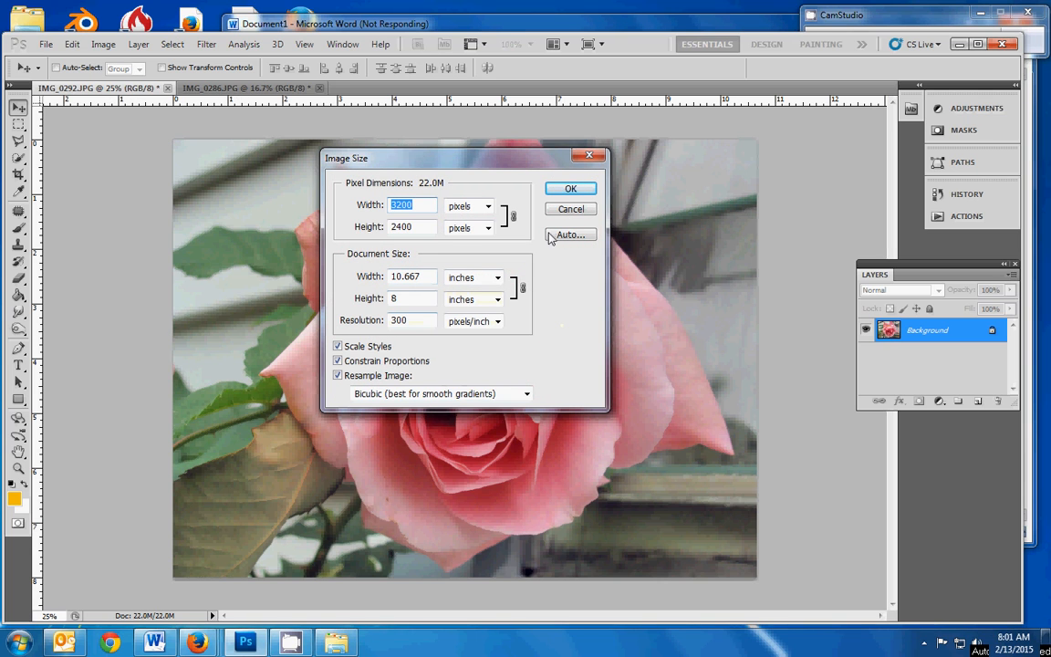
{"action": "left_click", "coordinate": [571, 189]}
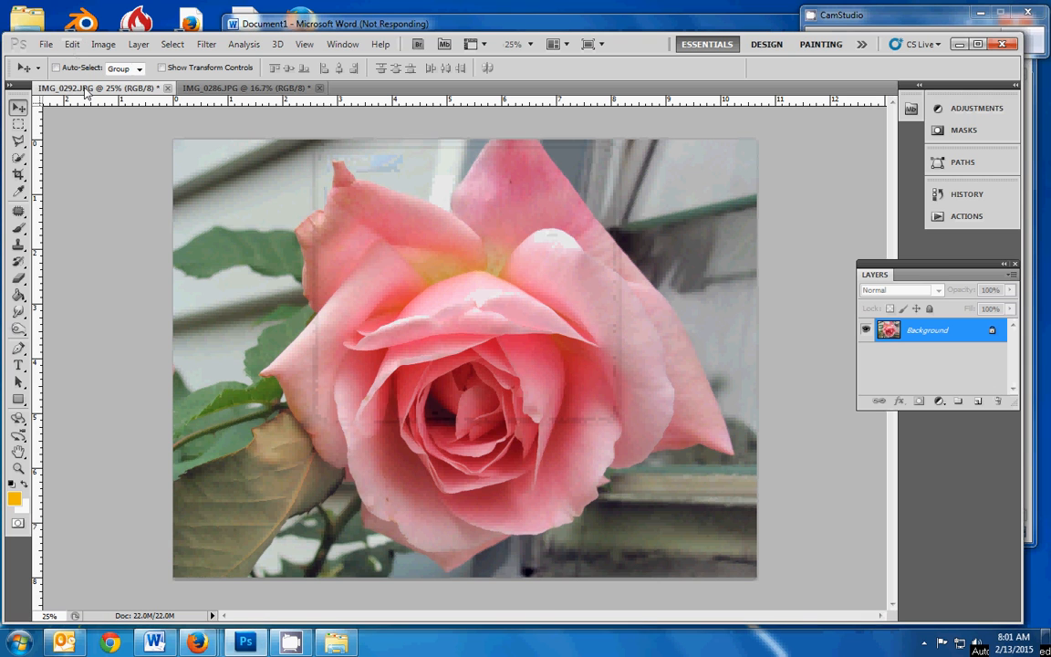
{"action": "left_click", "coordinate": [194, 88]}
{"action": "left_click", "coordinate": [106, 46]}
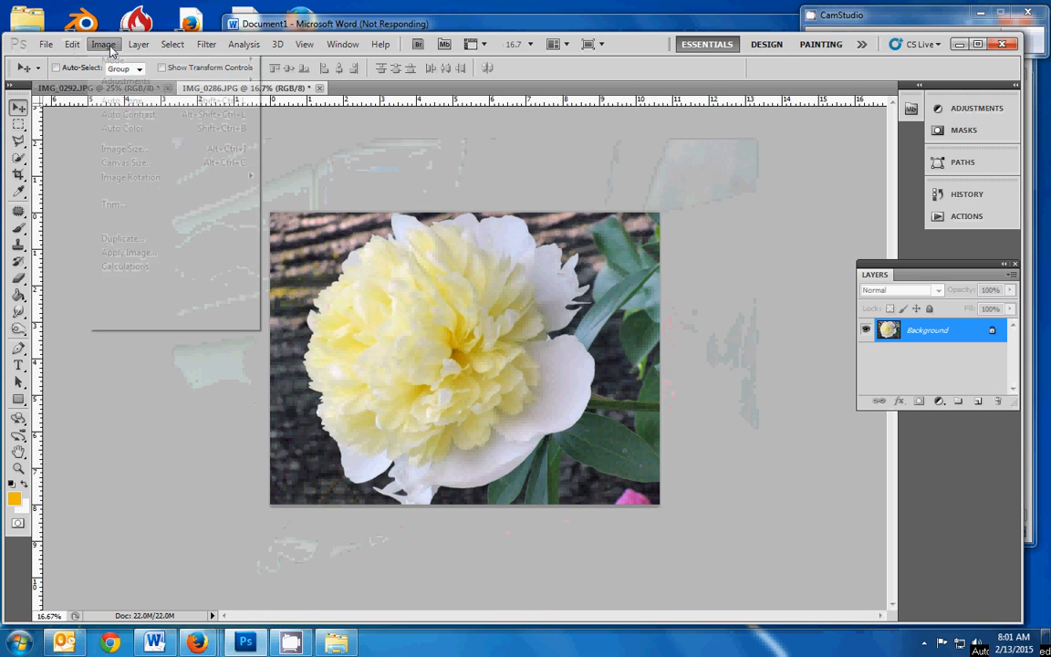
{"action": "left_click", "coordinate": [117, 147]}
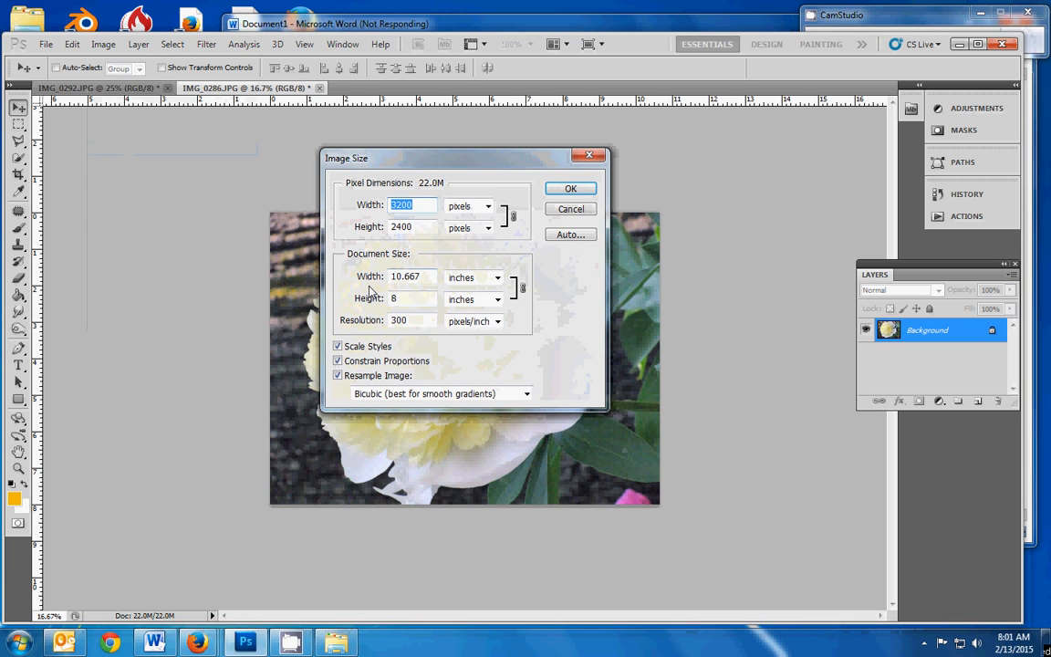
{"action": "left_click", "coordinate": [584, 189]}
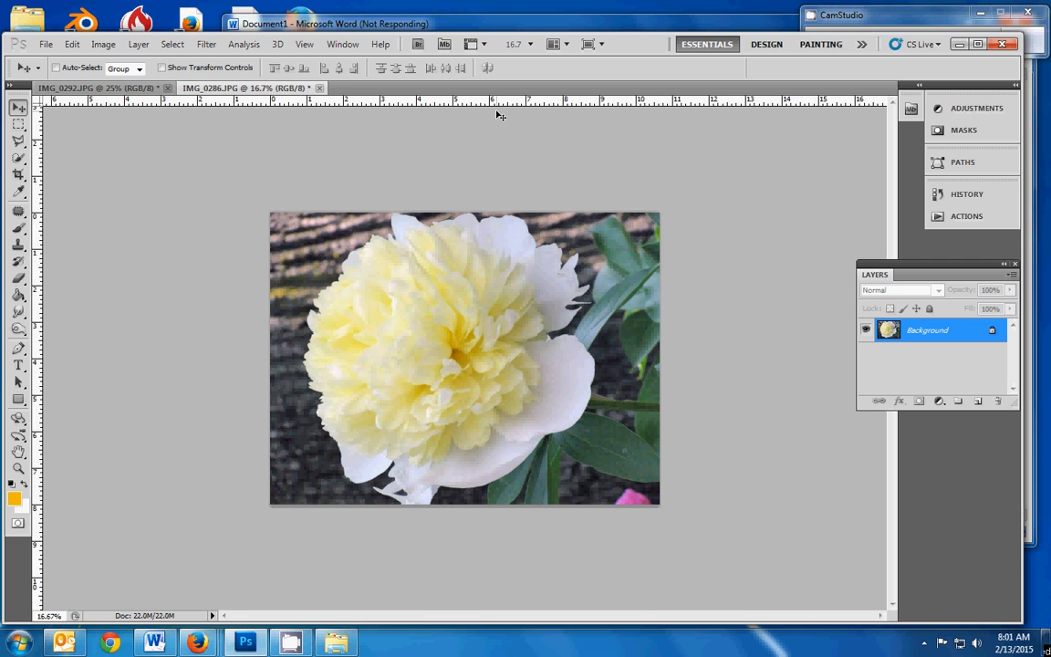
{"action": "key", "text": "ctrl+plus"}
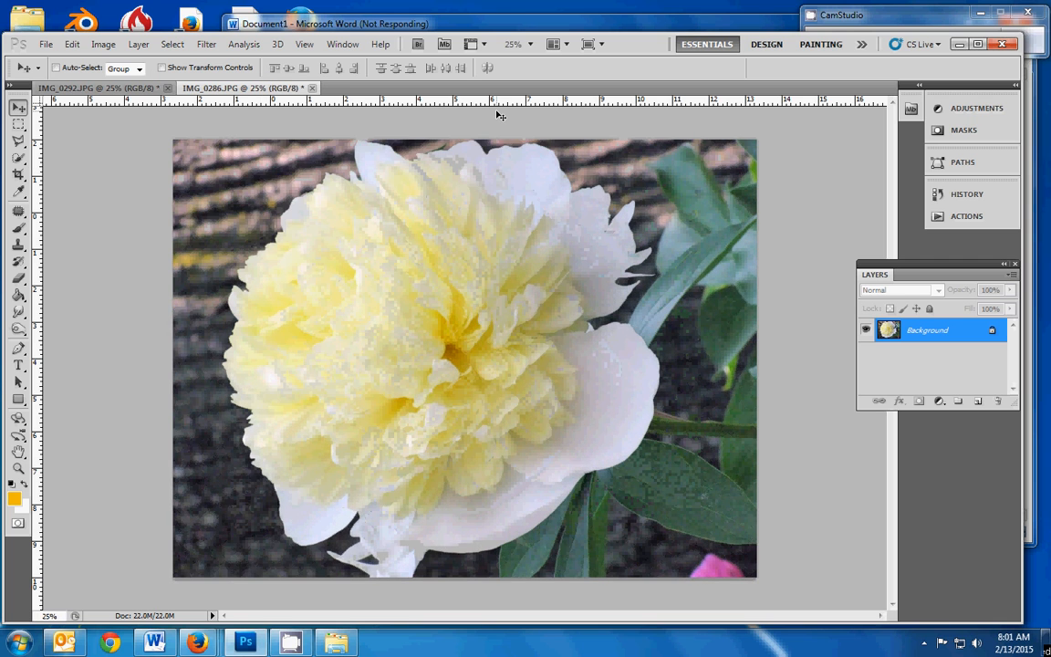
Widen the canvas of IMG_0292.JPG to 21.3 inches, extending it to the right of the rose with a white extension colour
{"action": "left_click", "coordinate": [114, 88]}
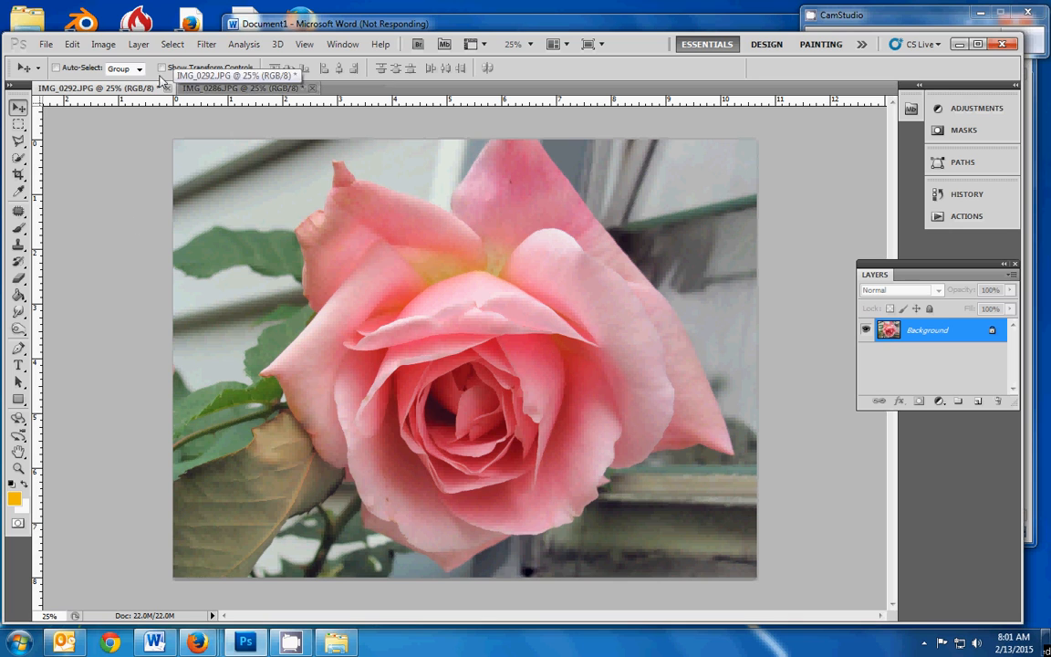
{"action": "left_click", "coordinate": [104, 44]}
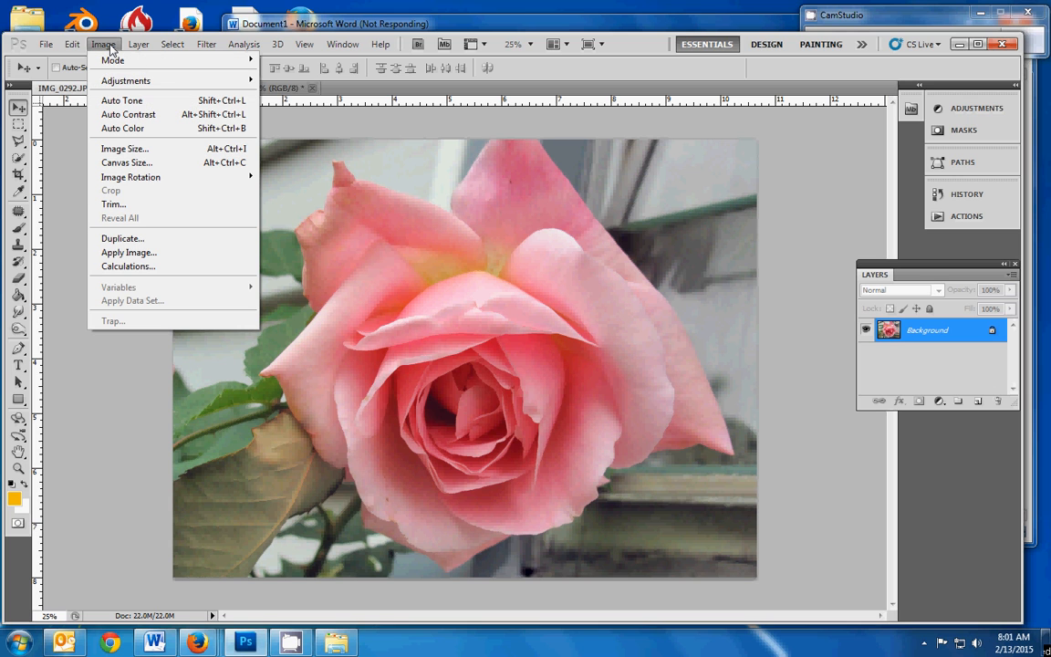
{"action": "left_click", "coordinate": [114, 164]}
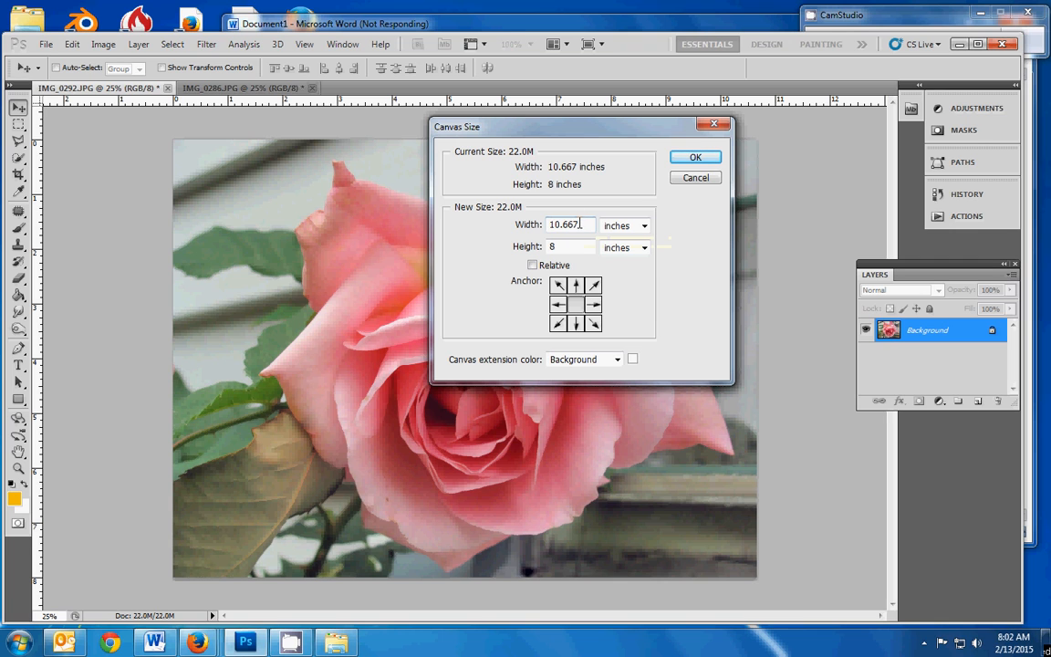
{"action": "left_click_drag", "start_coordinate": [580, 223], "coordinate": [539, 222]}
{"action": "type", "text": "21.3"}
{"action": "left_click", "coordinate": [617, 360]}
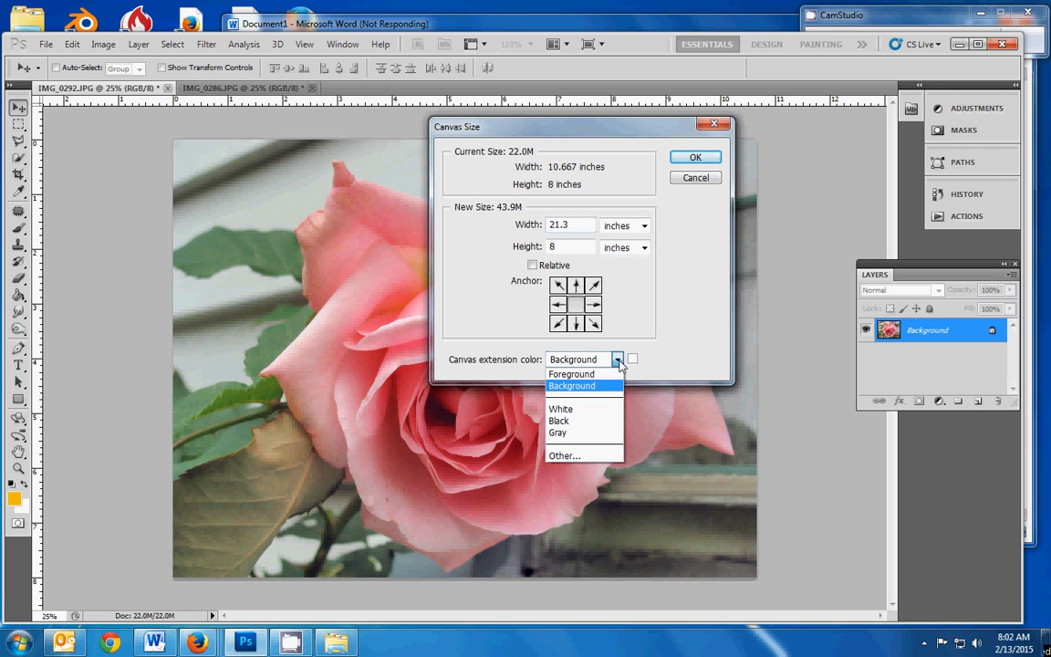
{"action": "left_click", "coordinate": [603, 409]}
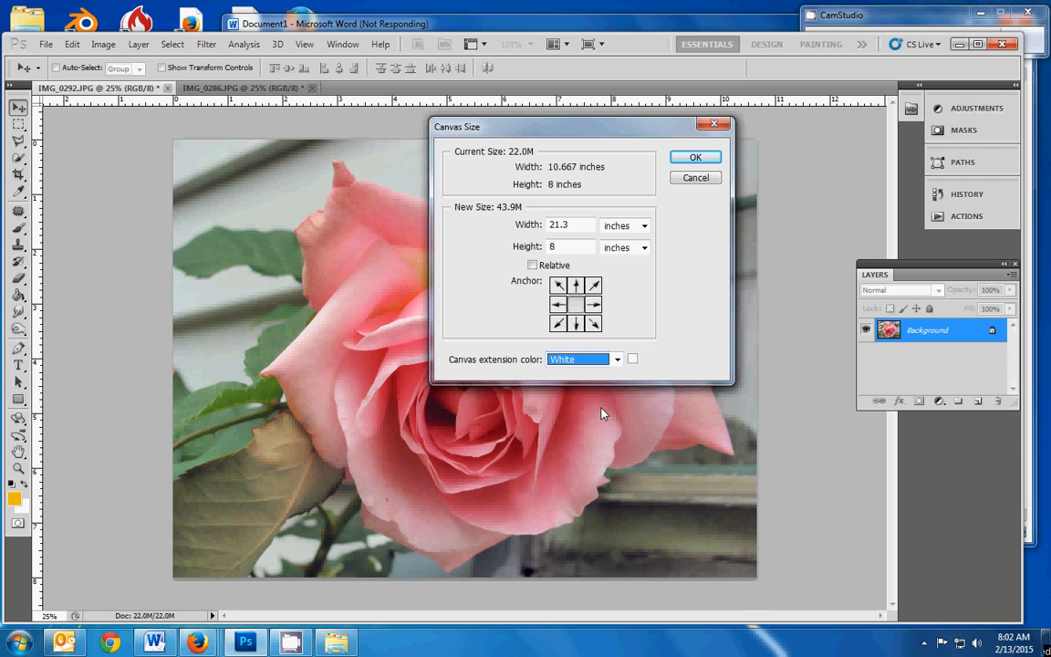
{"action": "left_click", "coordinate": [559, 307]}
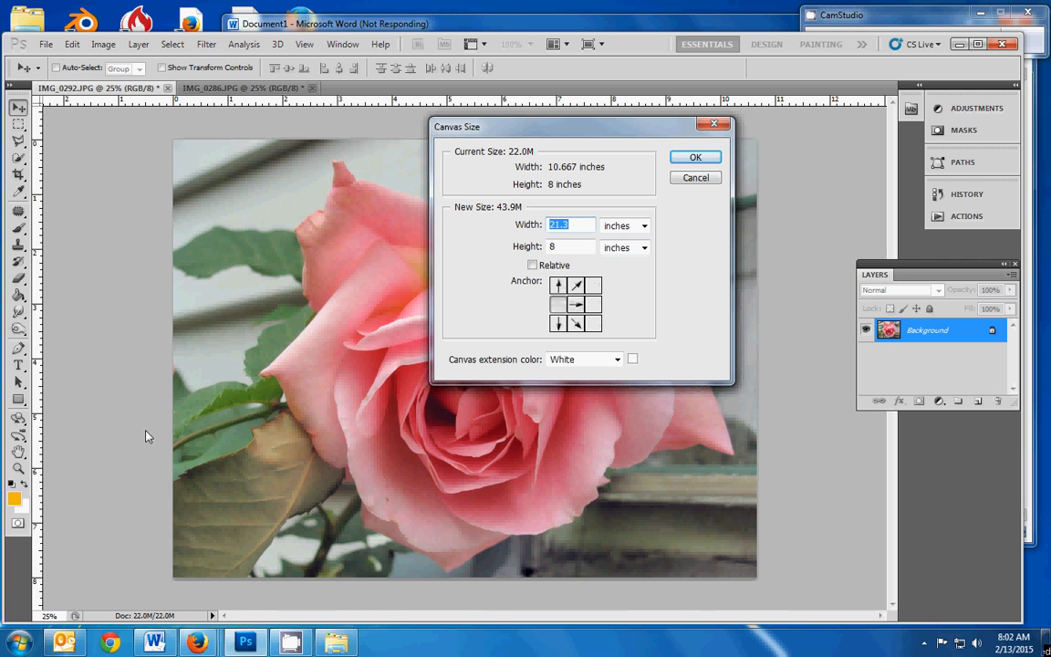
{"action": "left_click", "coordinate": [694, 159]}
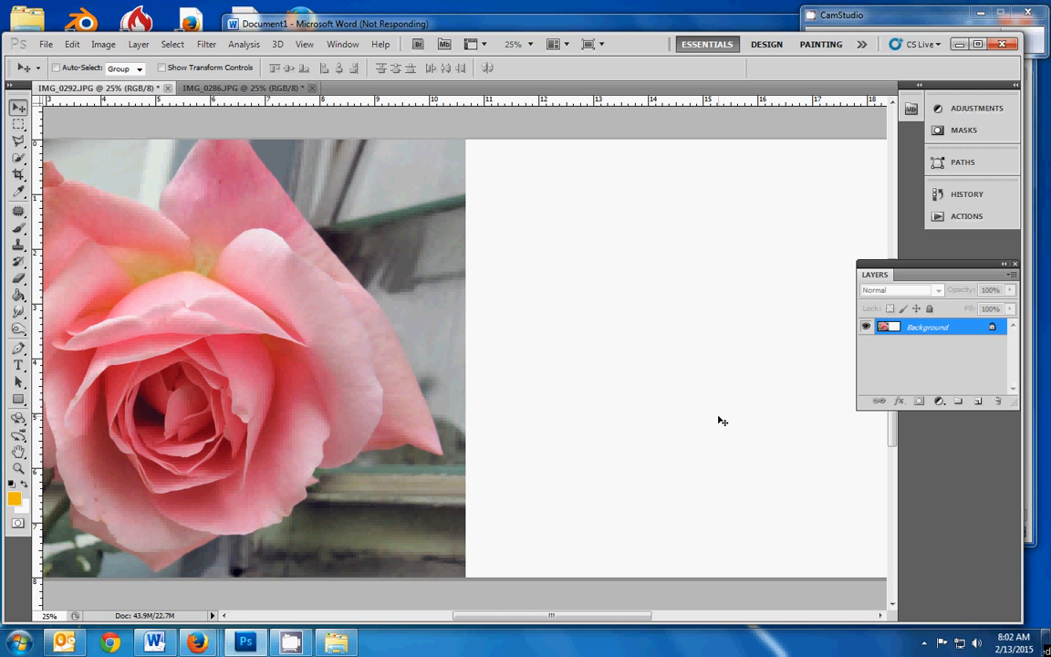
Show the grid over the widened rose image
{"action": "key", "text": "ctrl+minus"}
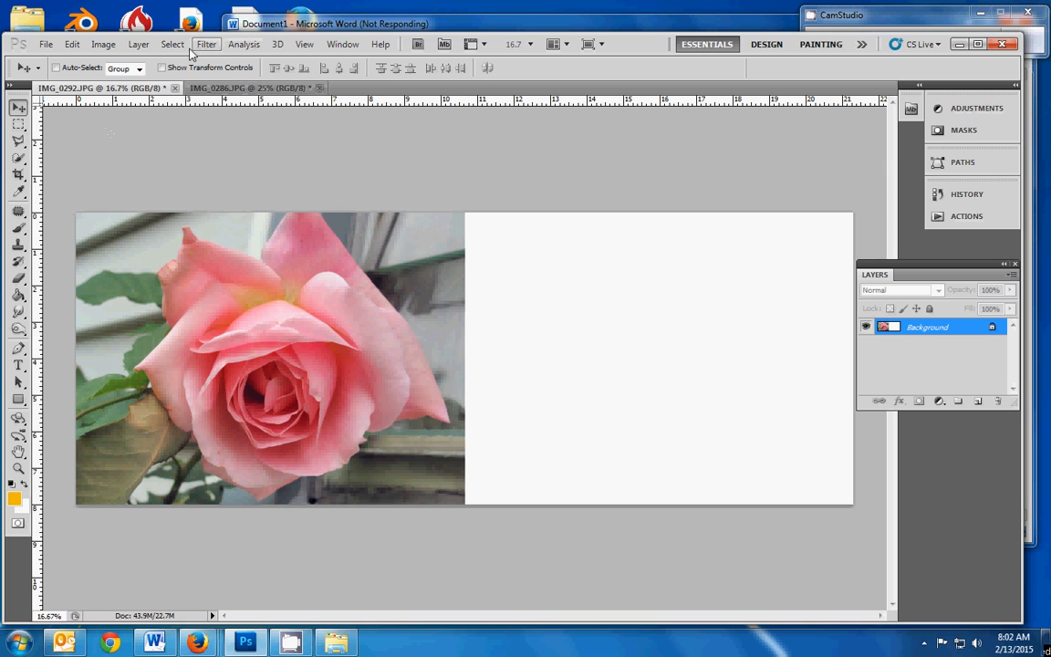
{"action": "left_click", "coordinate": [303, 45]}
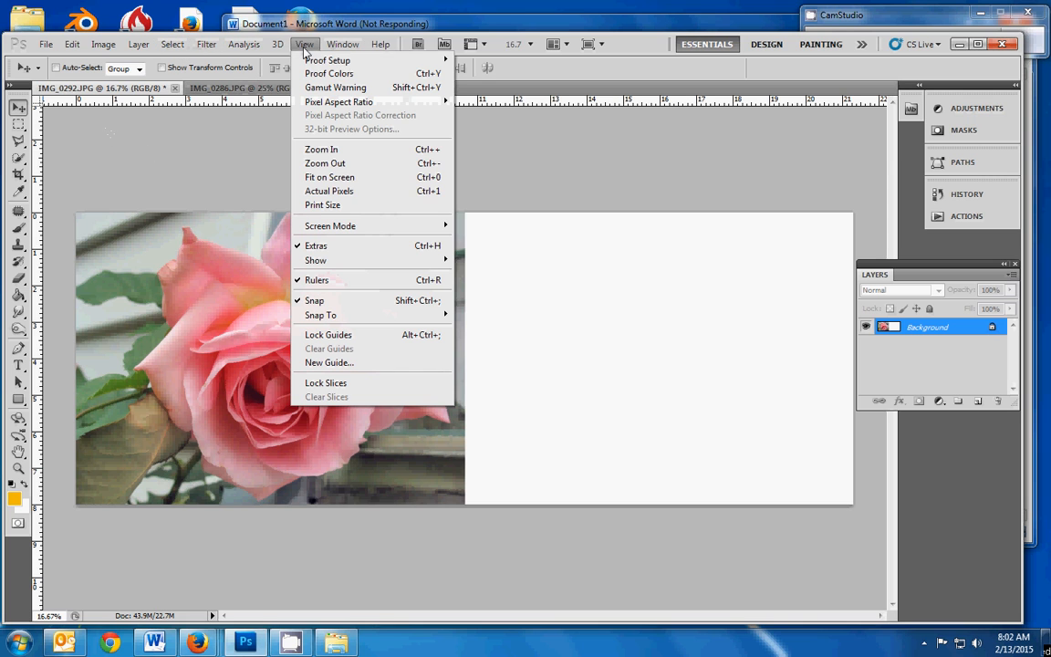
{"action": "mouse_move", "coordinate": [383, 260]}
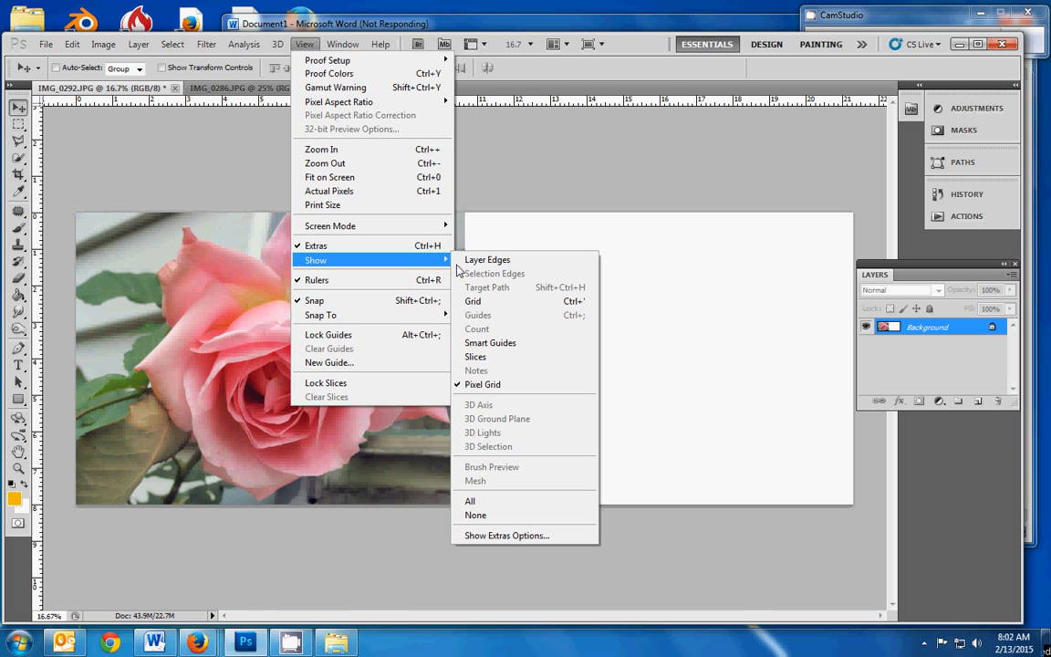
{"action": "left_click", "coordinate": [476, 302]}
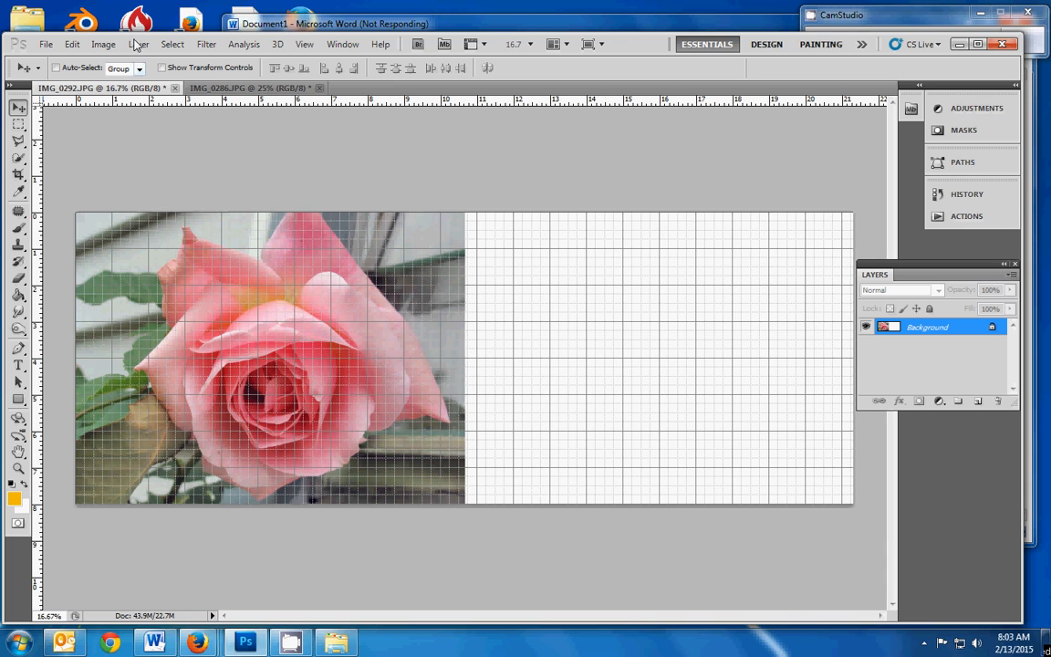
Change the grid colour in the preferences to the dark blue 053181
{"action": "left_click", "coordinate": [73, 45]}
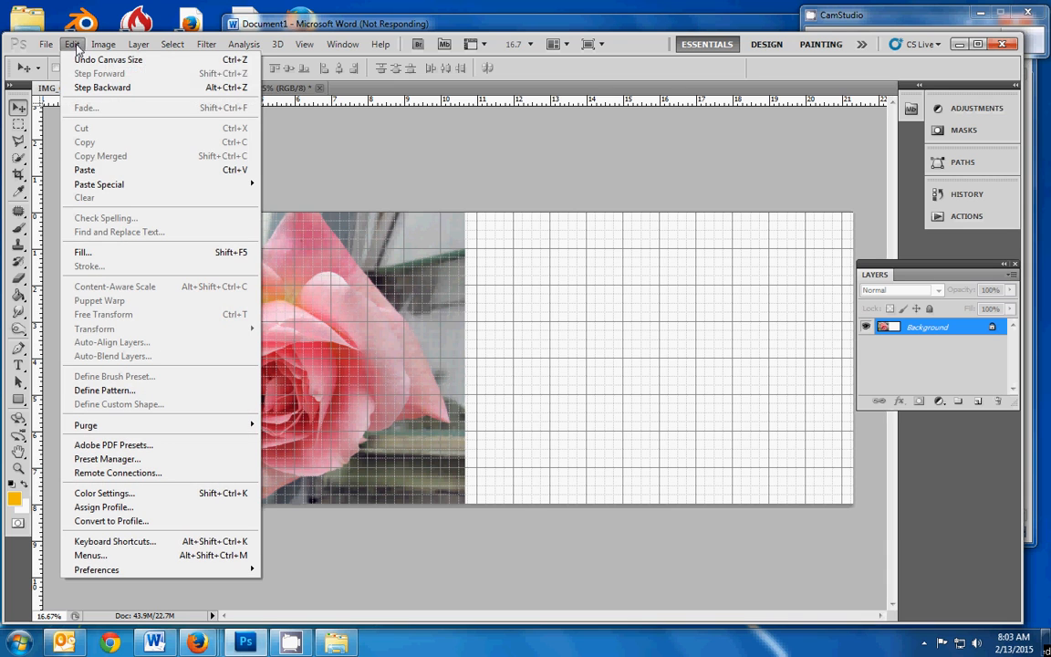
{"action": "mouse_move", "coordinate": [77, 571]}
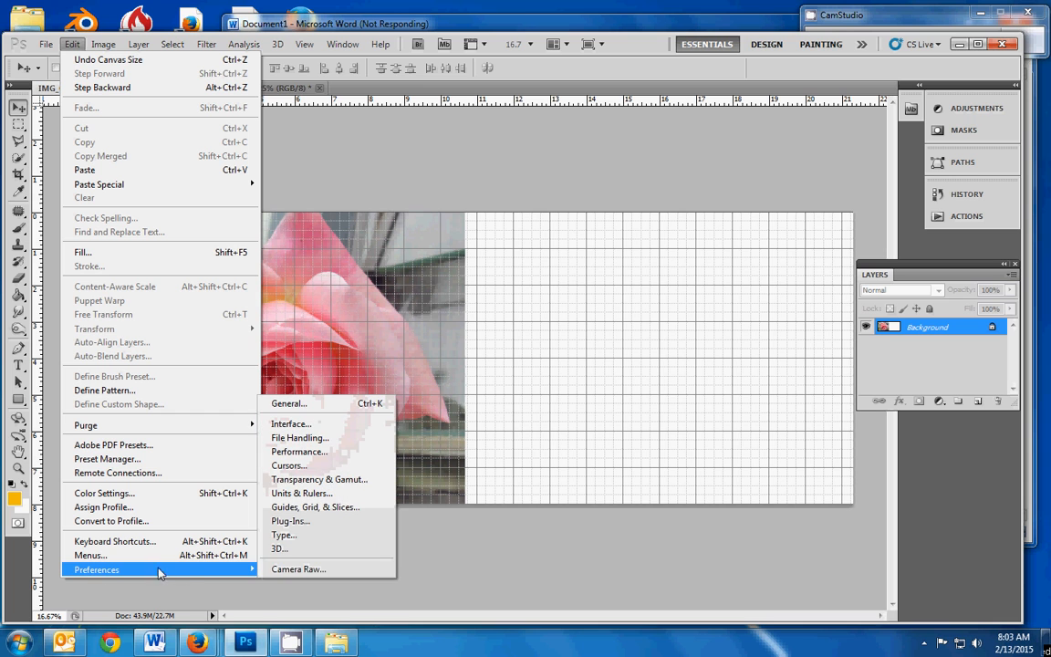
{"action": "left_click", "coordinate": [310, 510]}
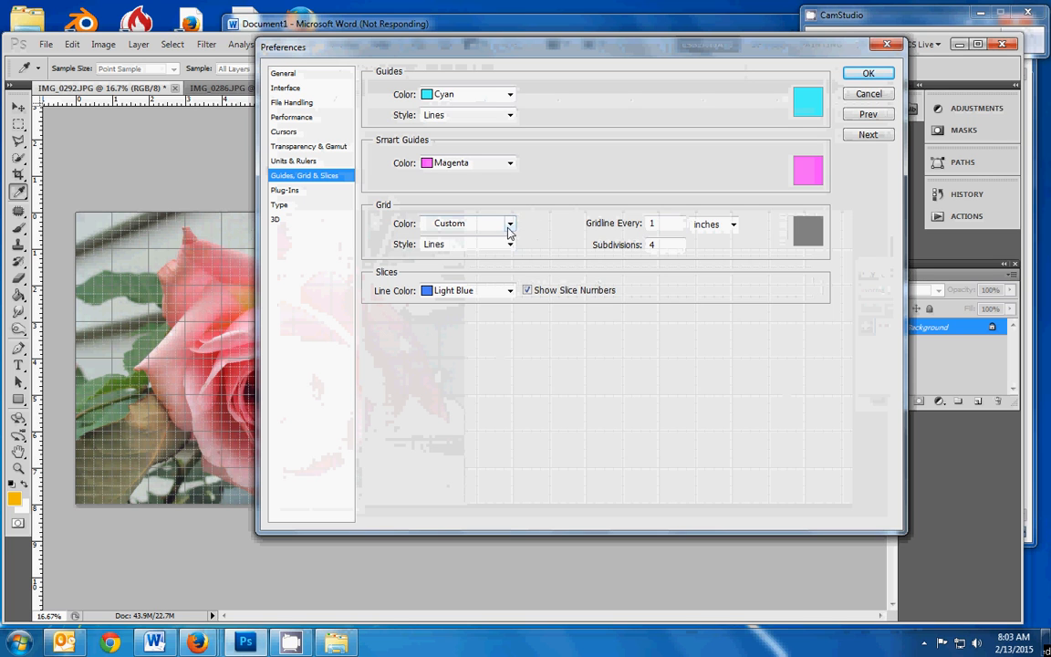
{"action": "left_click", "coordinate": [807, 234]}
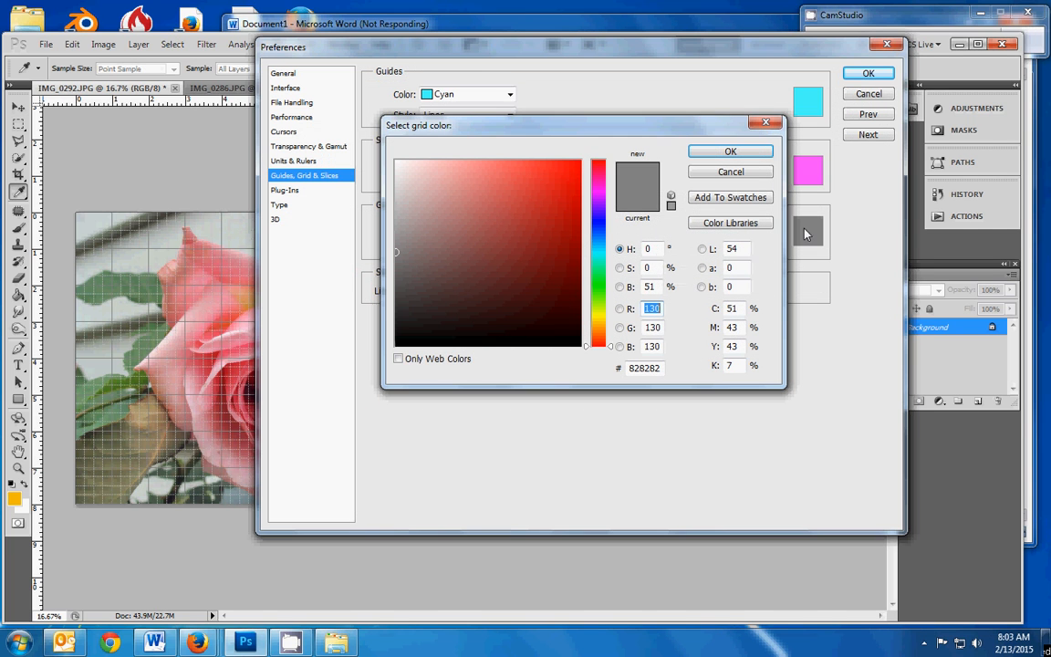
{"action": "left_click", "coordinate": [599, 233]}
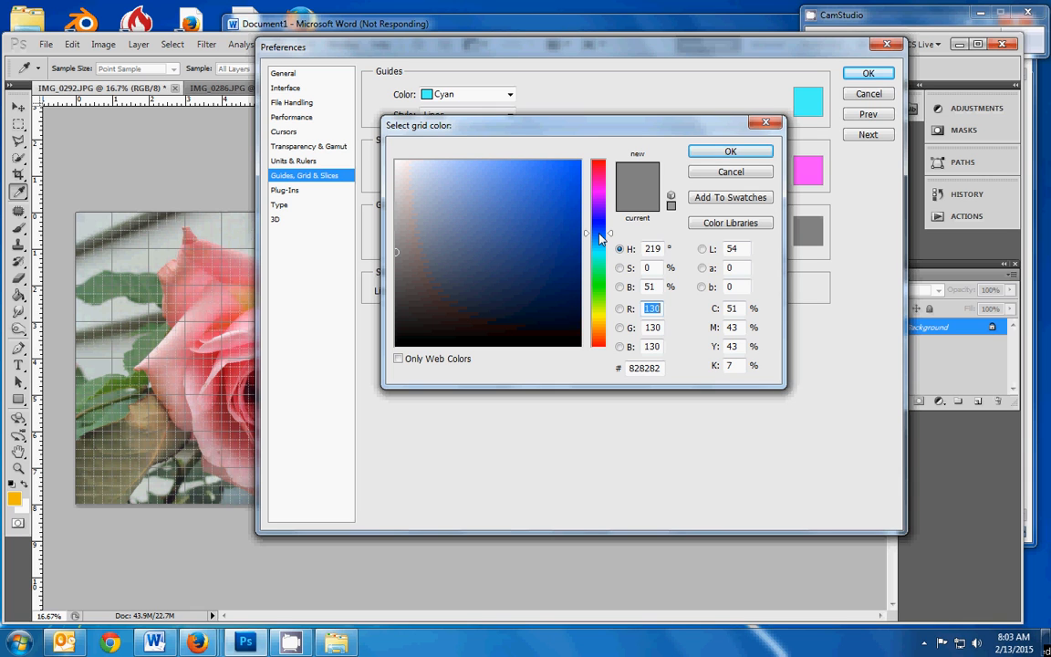
{"action": "left_click", "coordinate": [572, 167]}
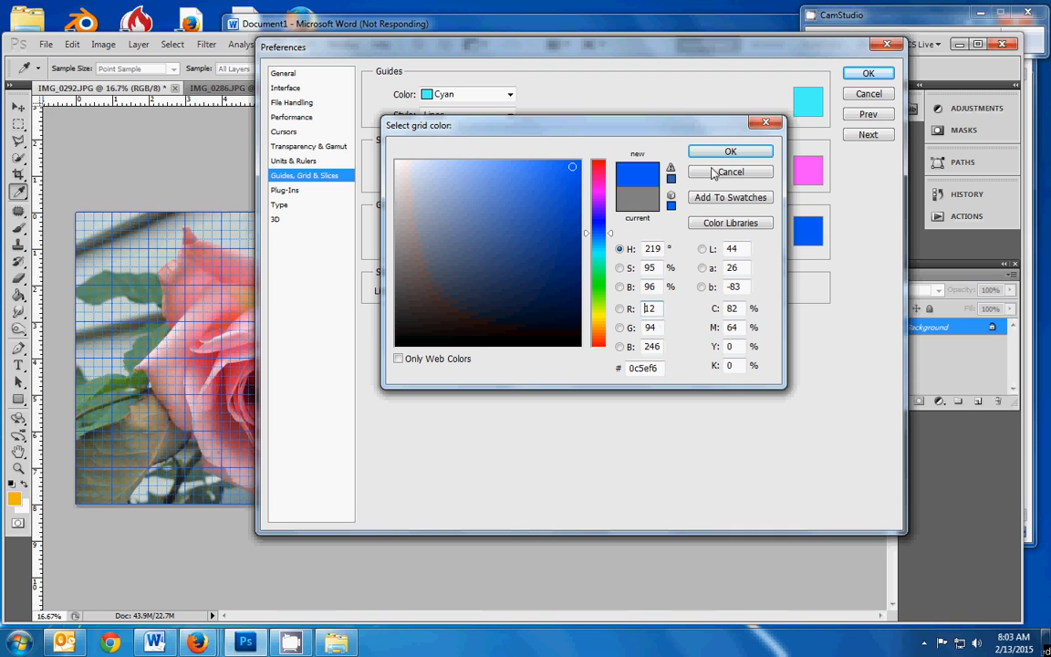
{"action": "left_click", "coordinate": [573, 218]}
{"action": "left_click", "coordinate": [573, 252]}
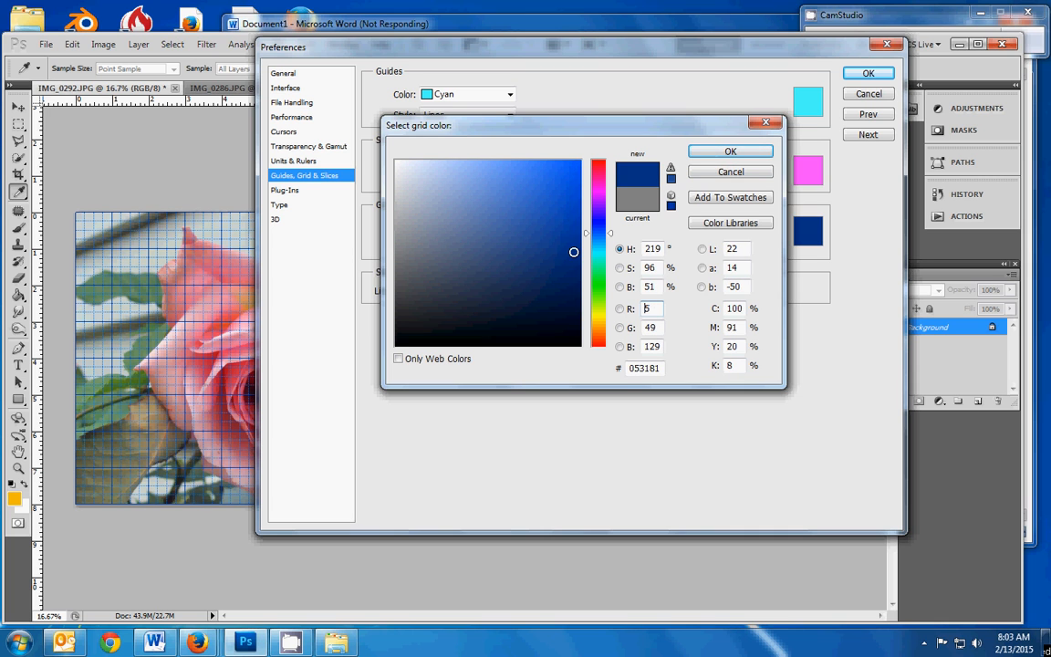
{"action": "left_click", "coordinate": [703, 153]}
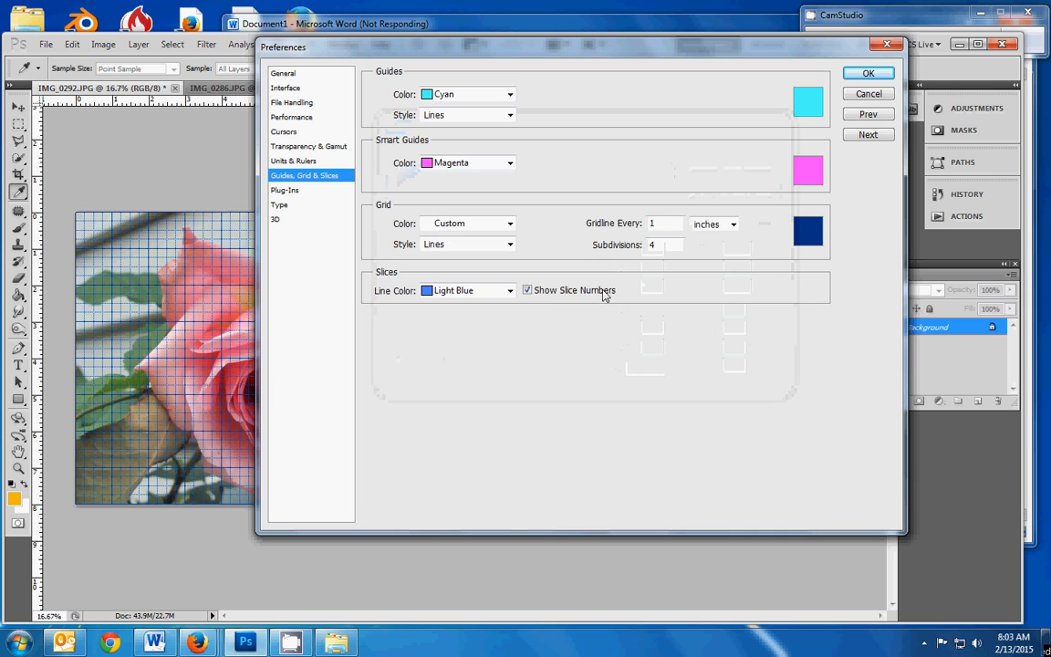
Set the grid subdivisions to 2 and apply the preferences
{"action": "double_click", "coordinate": [651, 244]}
{"action": "type", "text": "2"}
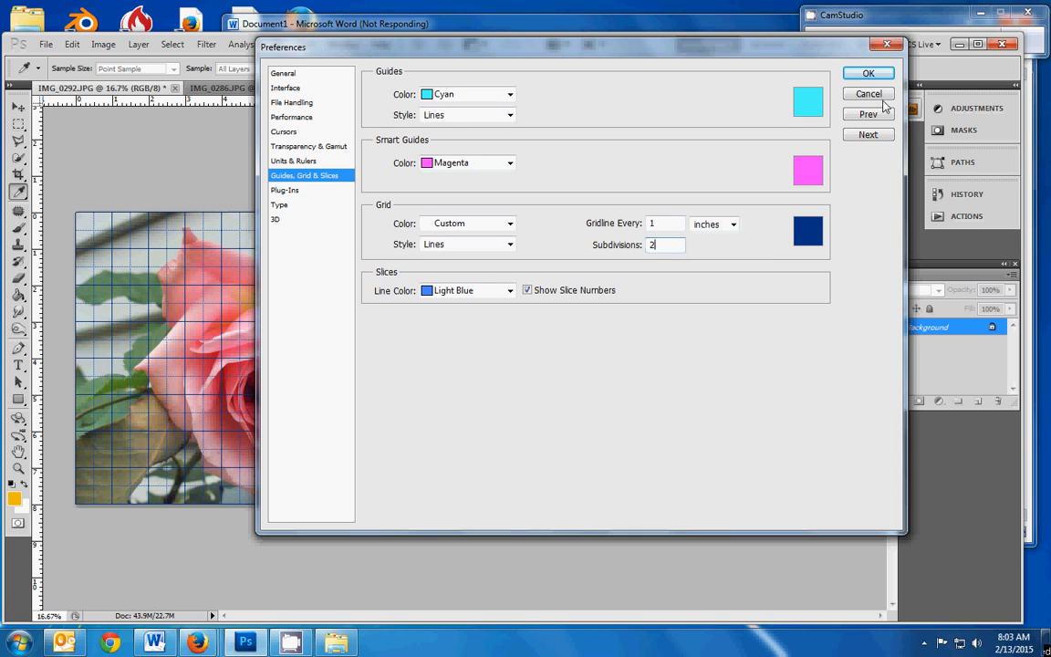
{"action": "left_click", "coordinate": [869, 75]}
{"action": "key", "text": "v"}
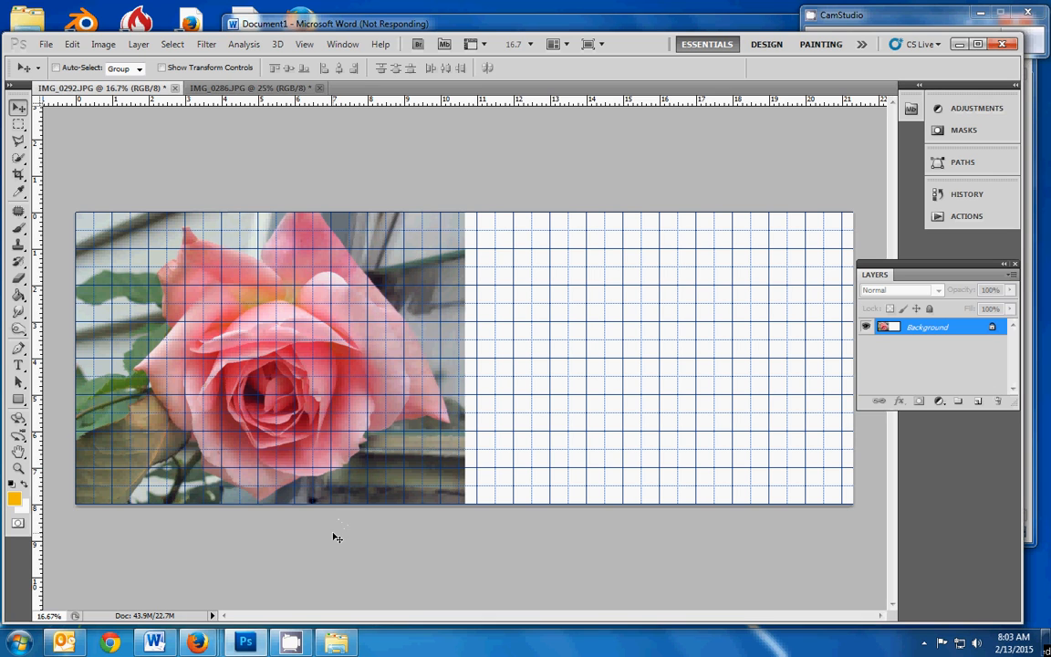
Select the narrow strip at the rose photo's right edge, beyond the 10.5-inch grid line, fill it with white and deselect
{"action": "left_click", "coordinate": [19, 125]}
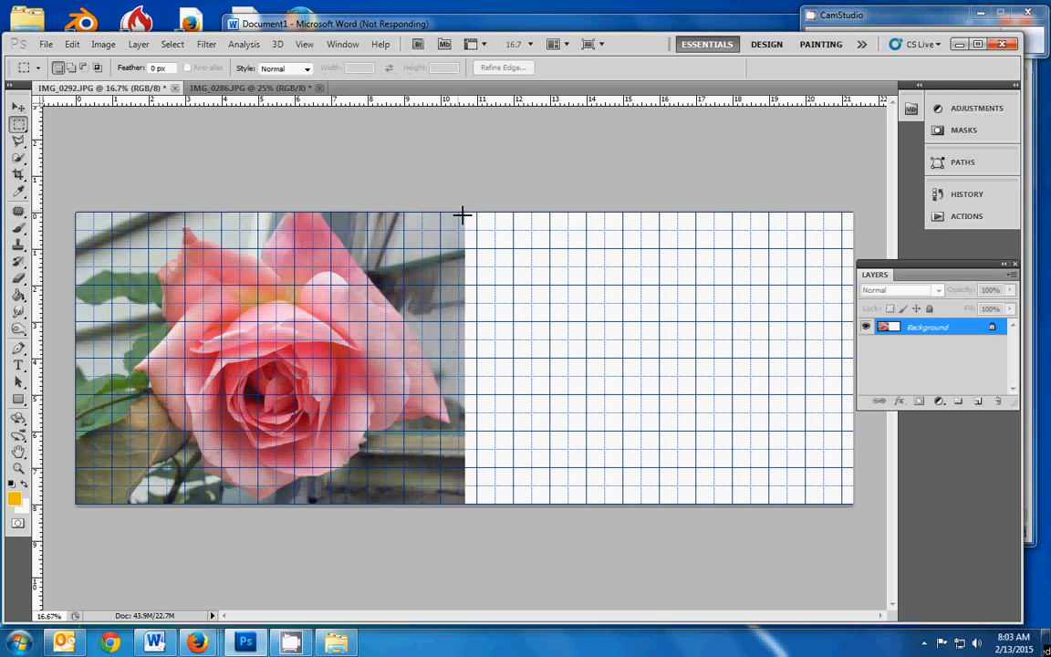
{"action": "left_click_drag", "start_coordinate": [463, 216], "coordinate": [463, 511]}
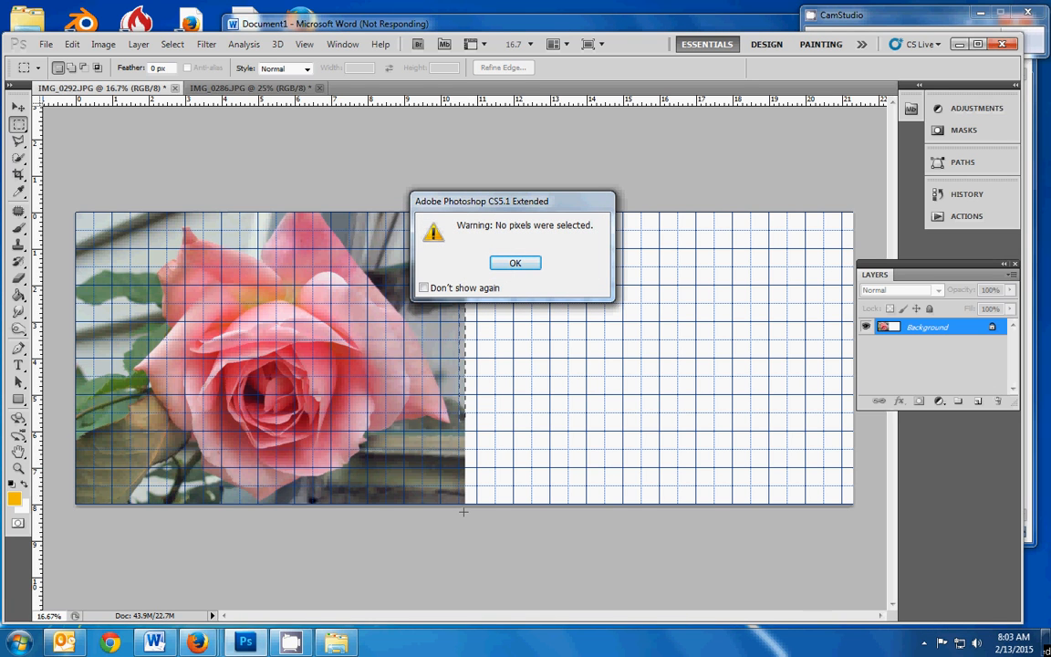
{"action": "left_click", "coordinate": [515, 263]}
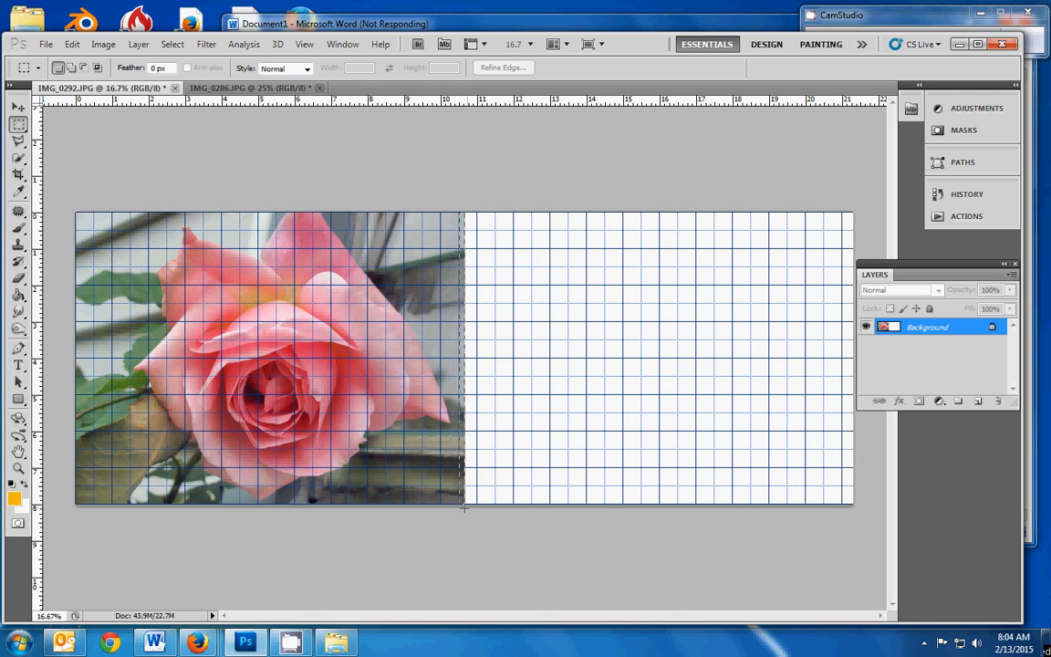
{"action": "key", "text": "shift+F5"}
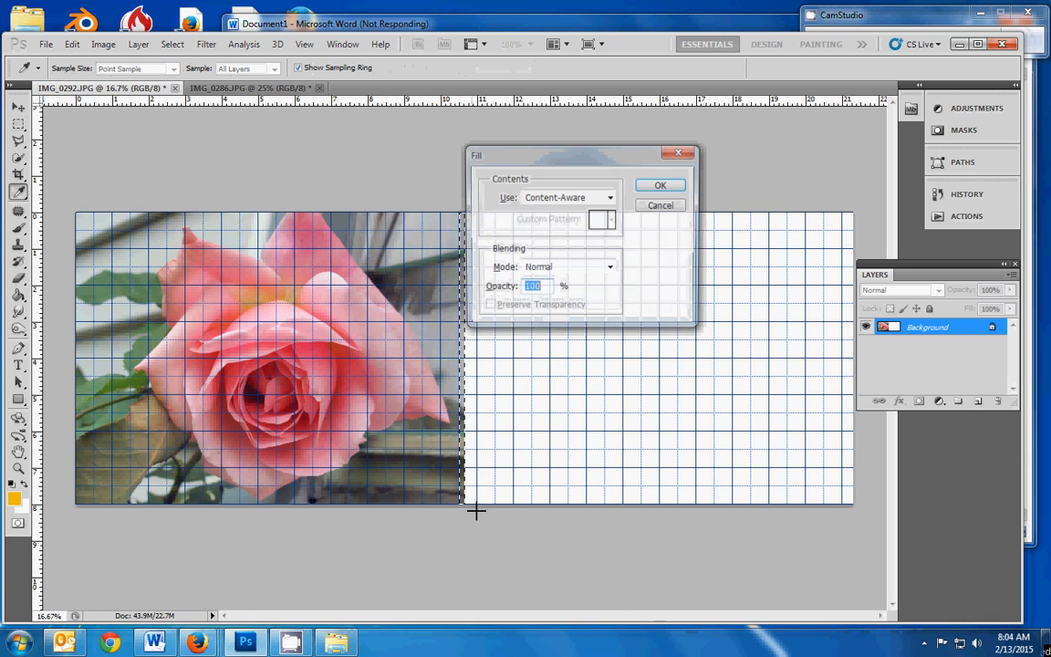
{"action": "left_click", "coordinate": [611, 198]}
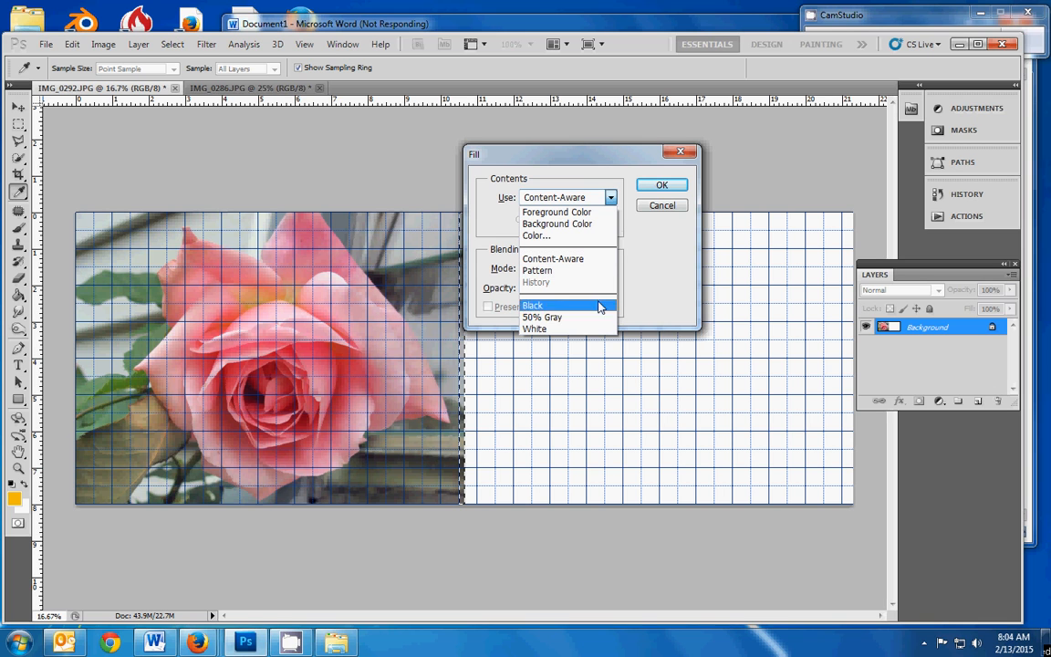
{"action": "left_click", "coordinate": [599, 329]}
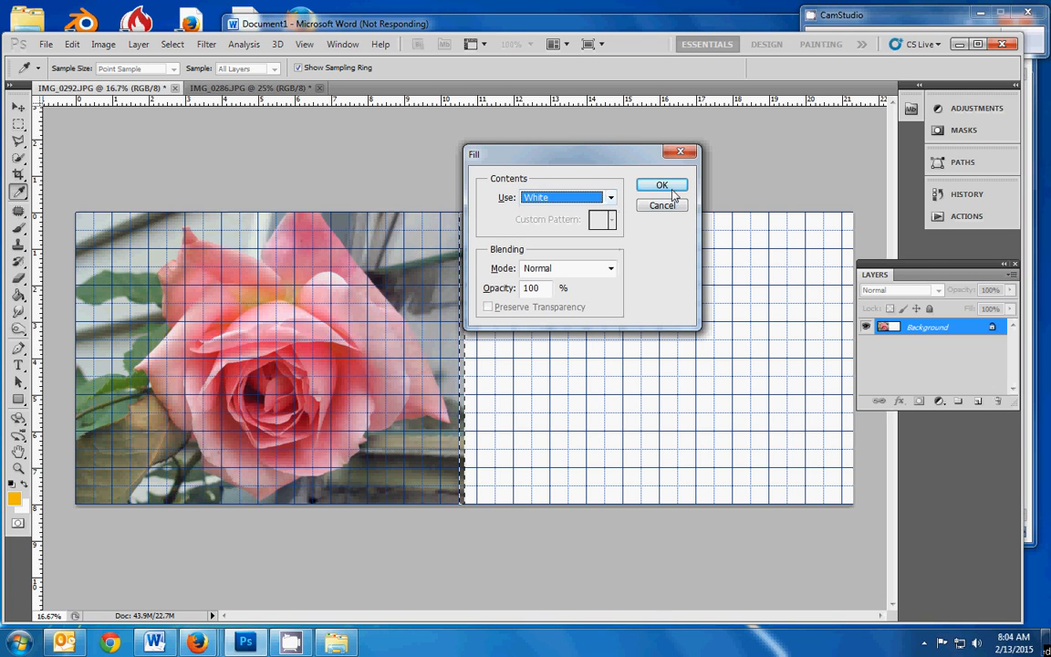
{"action": "left_click", "coordinate": [664, 185]}
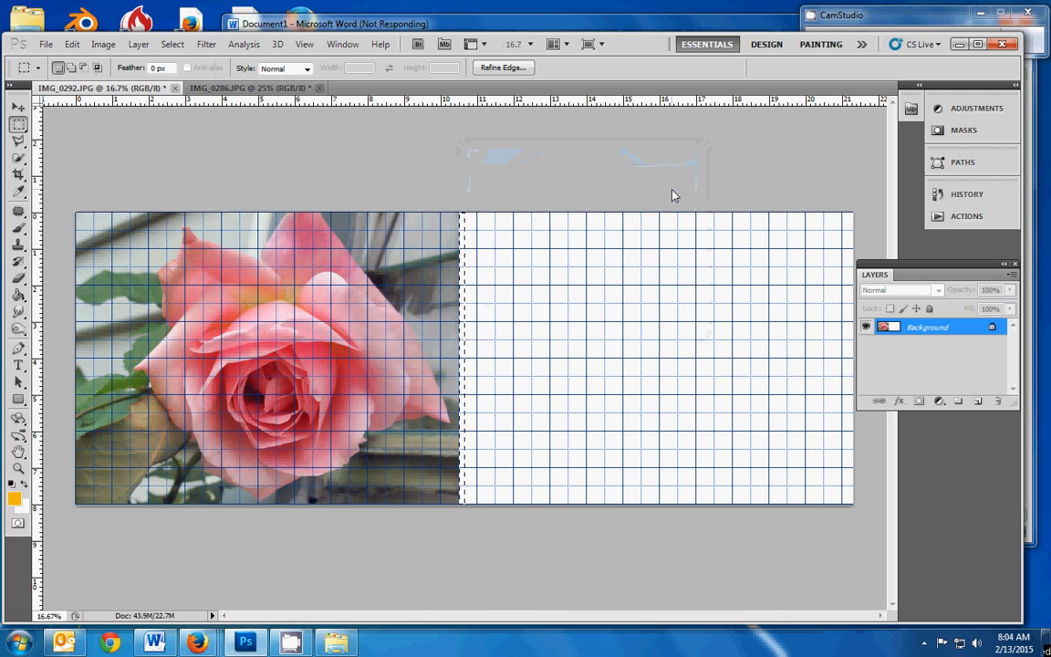
{"action": "left_click", "coordinate": [173, 44]}
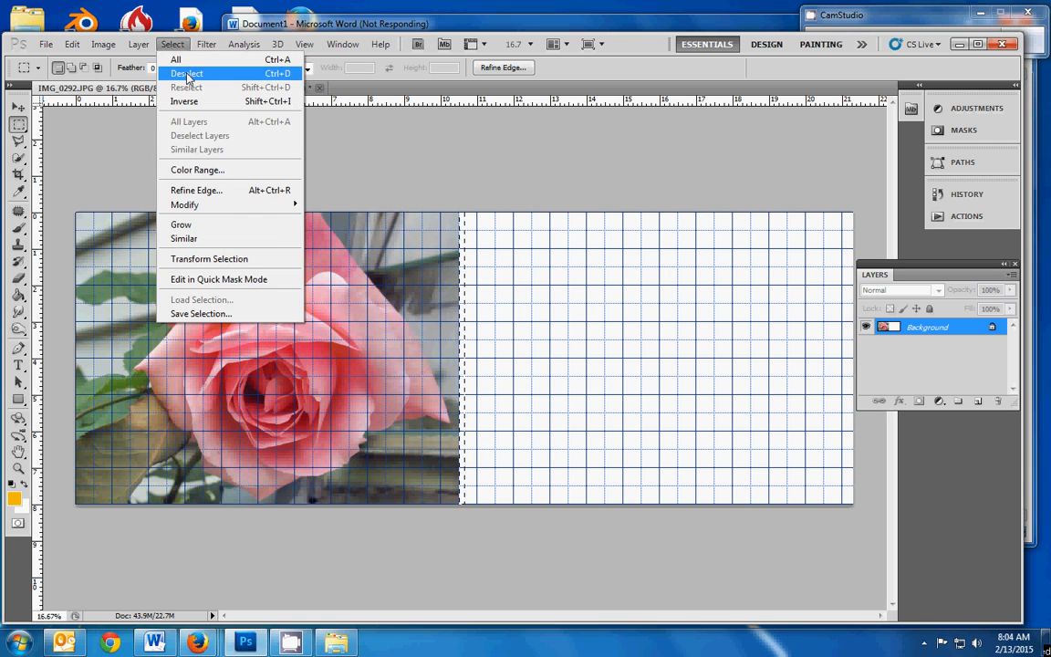
{"action": "left_click", "coordinate": [187, 73]}
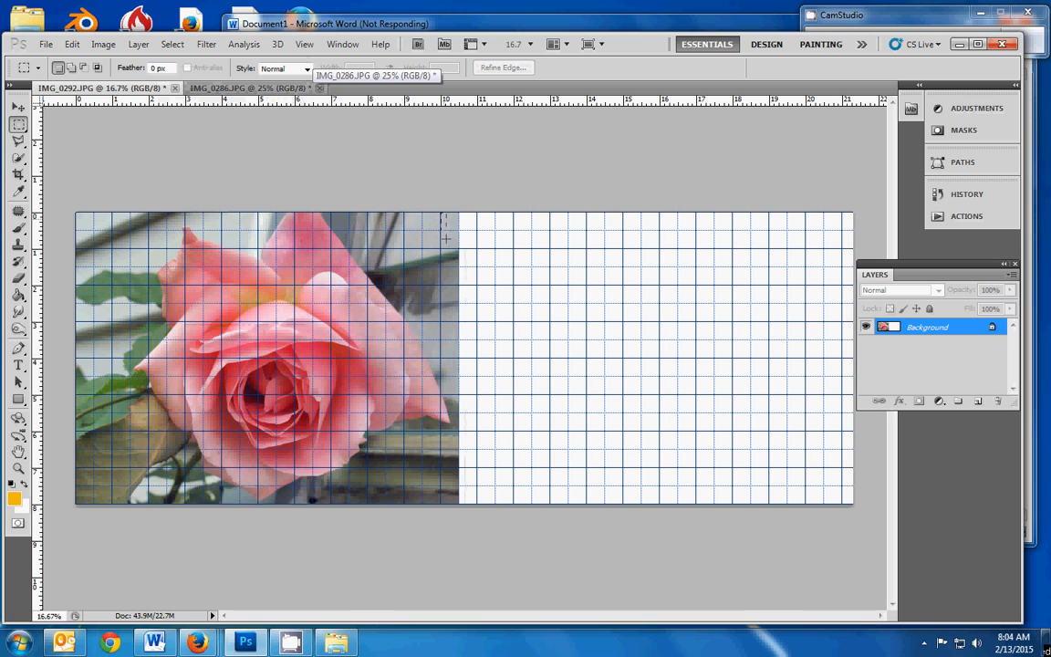
Select the full-height strip of the rose between 10 and 10.5 inches, then copy and cut it from the background
{"action": "left_click_drag", "start_coordinate": [446, 238], "coordinate": [449, 323]}
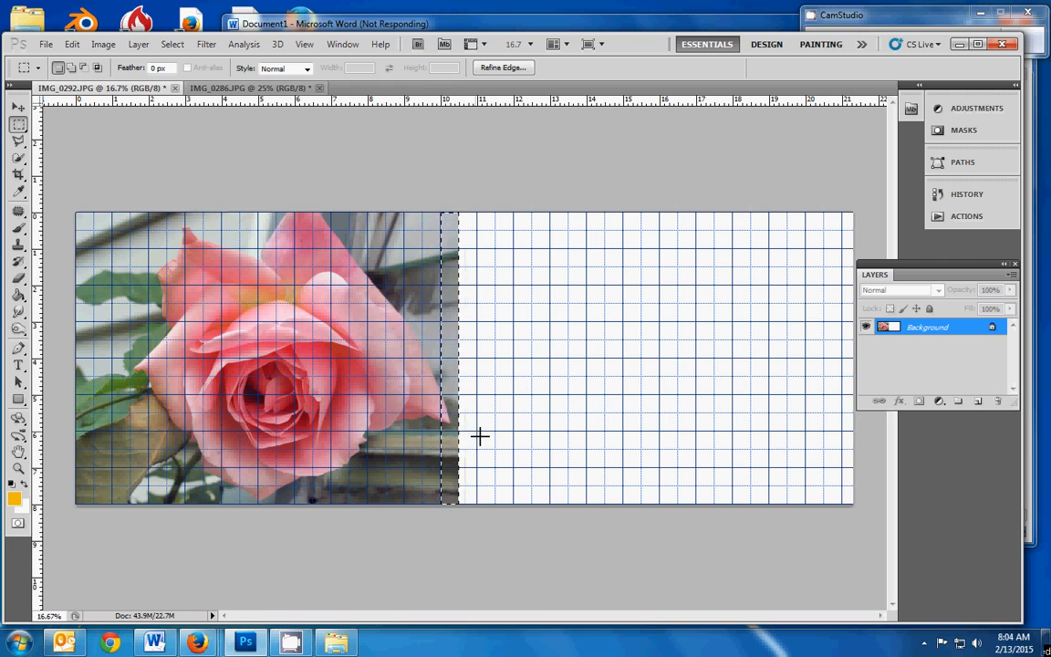
{"action": "left_click", "coordinate": [77, 47]}
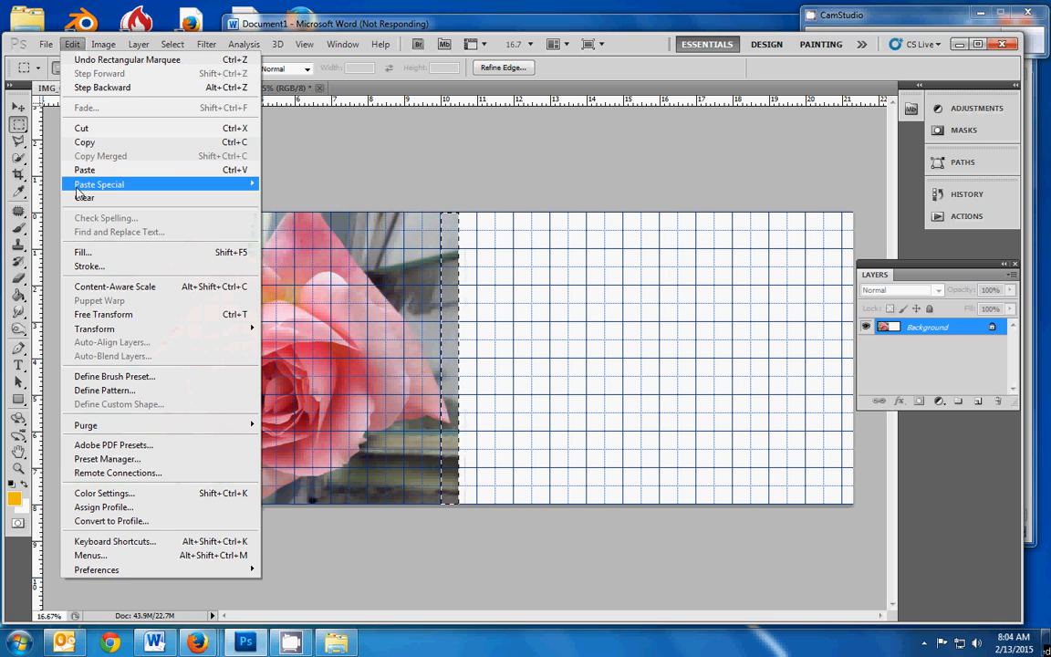
{"action": "left_click", "coordinate": [83, 142]}
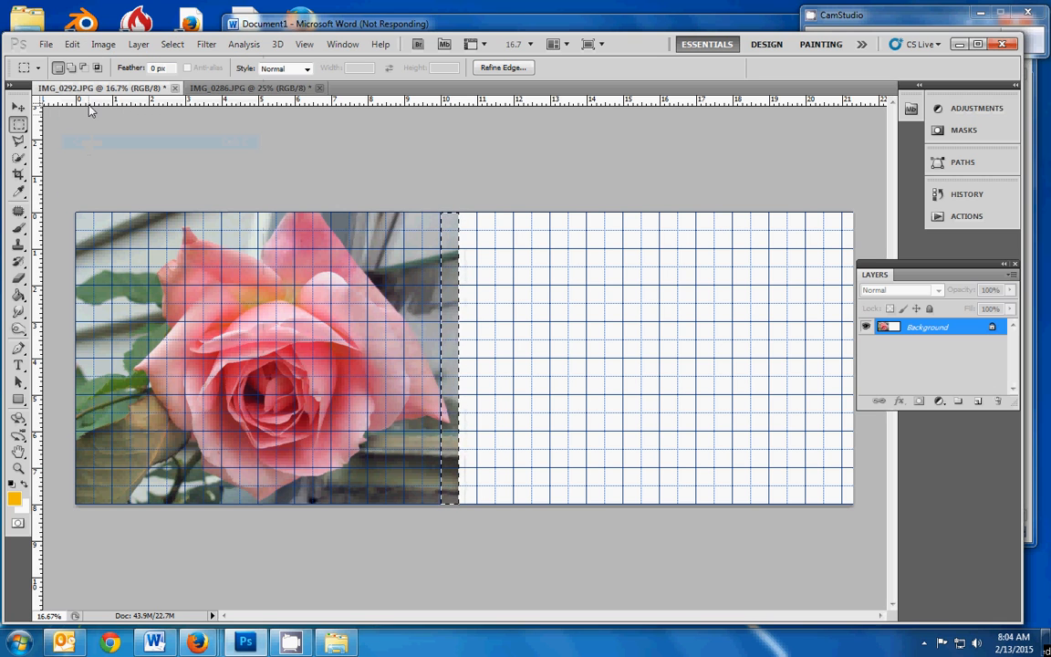
{"action": "left_click", "coordinate": [72, 45]}
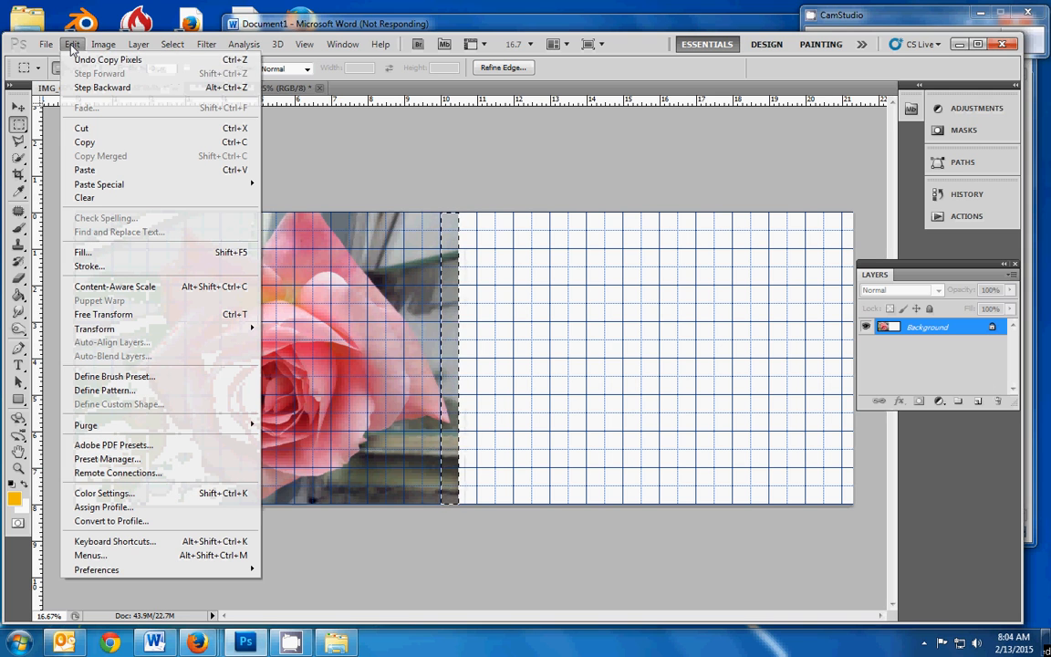
{"action": "left_click", "coordinate": [81, 128]}
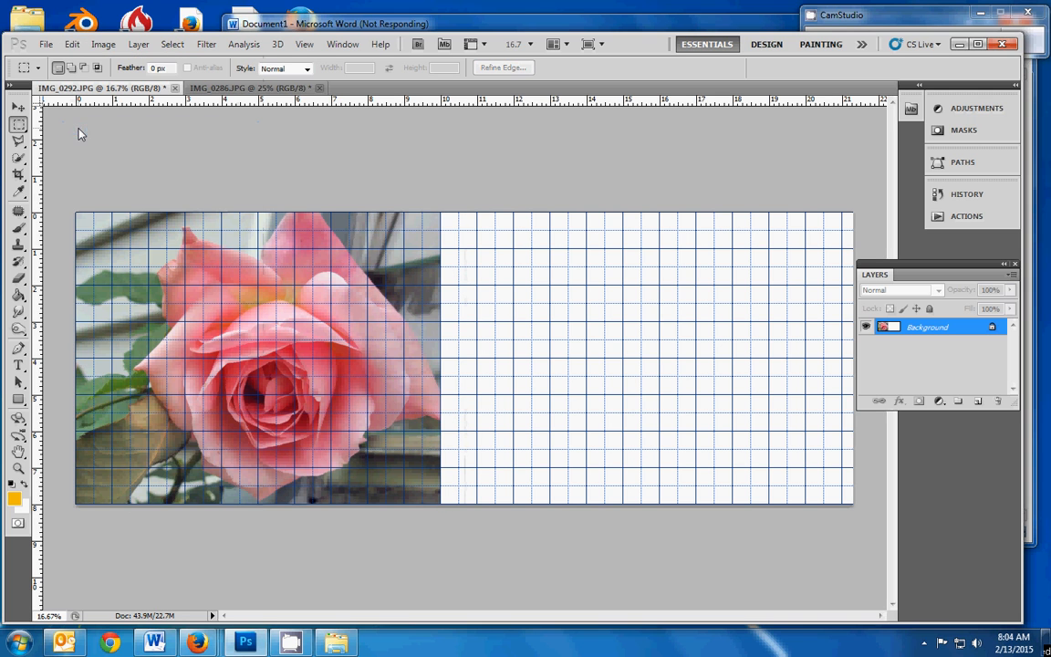
Paste the cut strip as a new layer and move it between 20.5 and 21 inches on the white area
{"action": "left_click", "coordinate": [72, 46]}
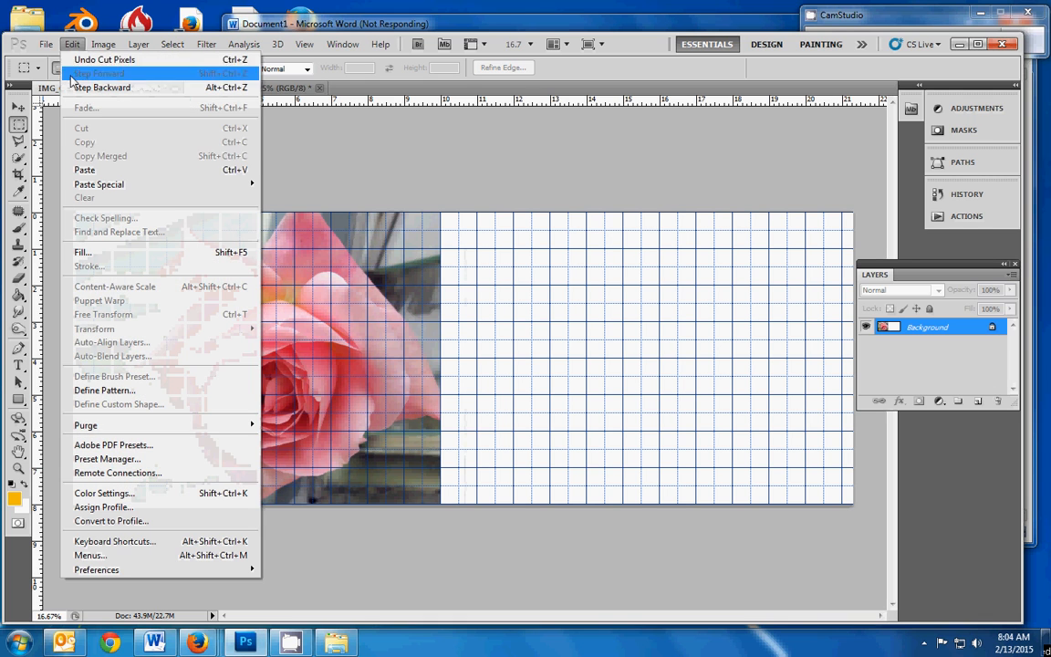
{"action": "left_click", "coordinate": [80, 170]}
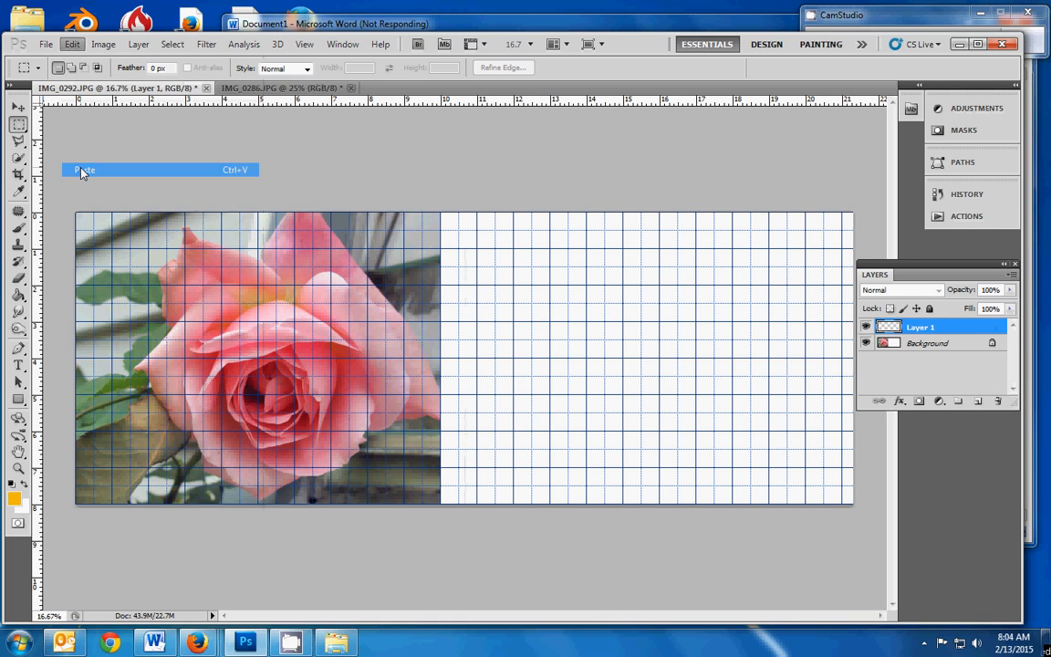
{"action": "left_click", "coordinate": [18, 108]}
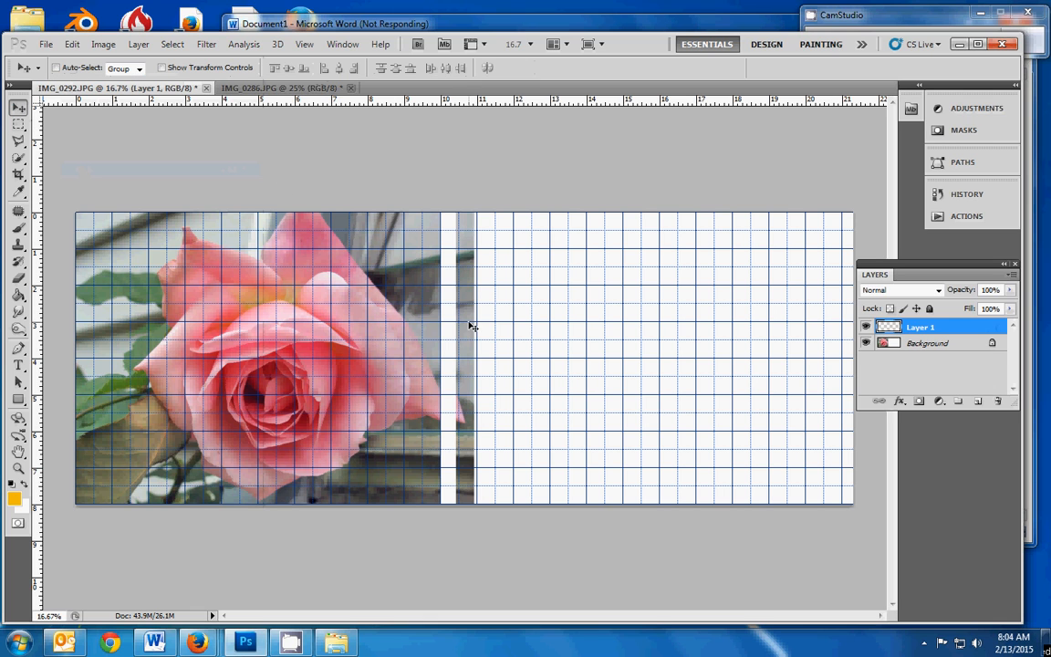
{"action": "left_click_drag", "start_coordinate": [472, 324], "coordinate": [835, 326]}
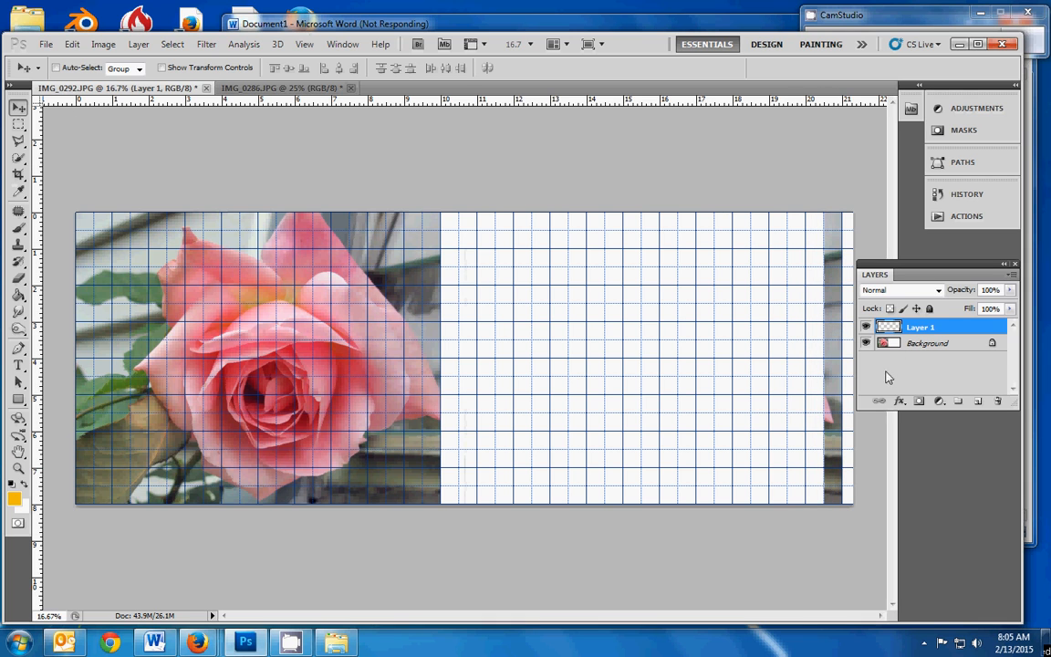
On the Background layer, select the full-height rose strip between 9.5 and 10 inches, then copy and cut it
{"action": "left_click", "coordinate": [937, 350]}
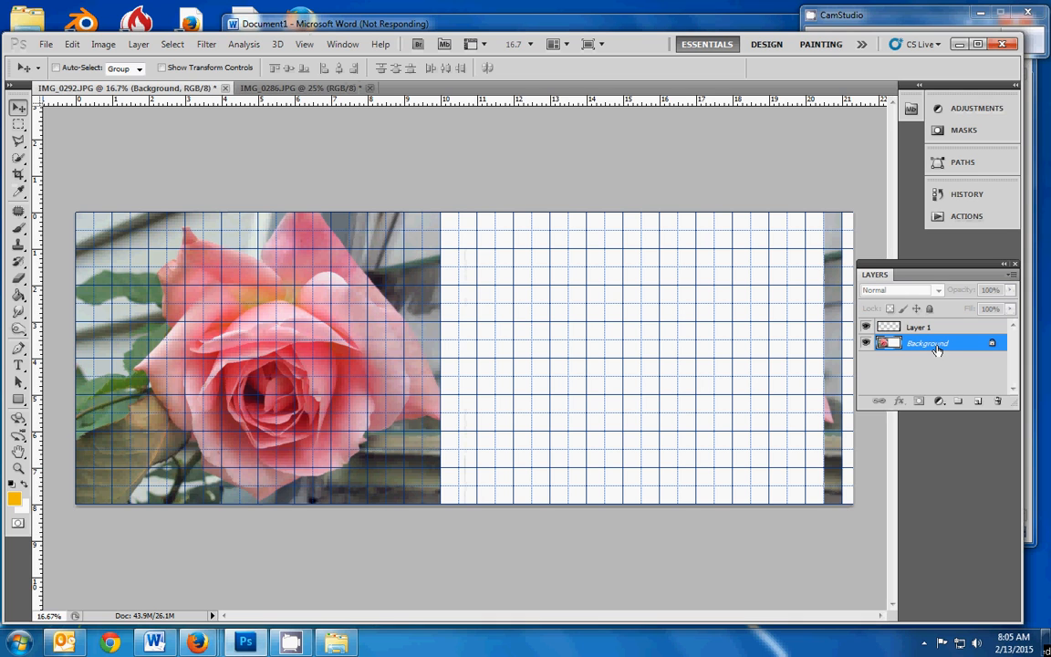
{"action": "left_click", "coordinate": [20, 124]}
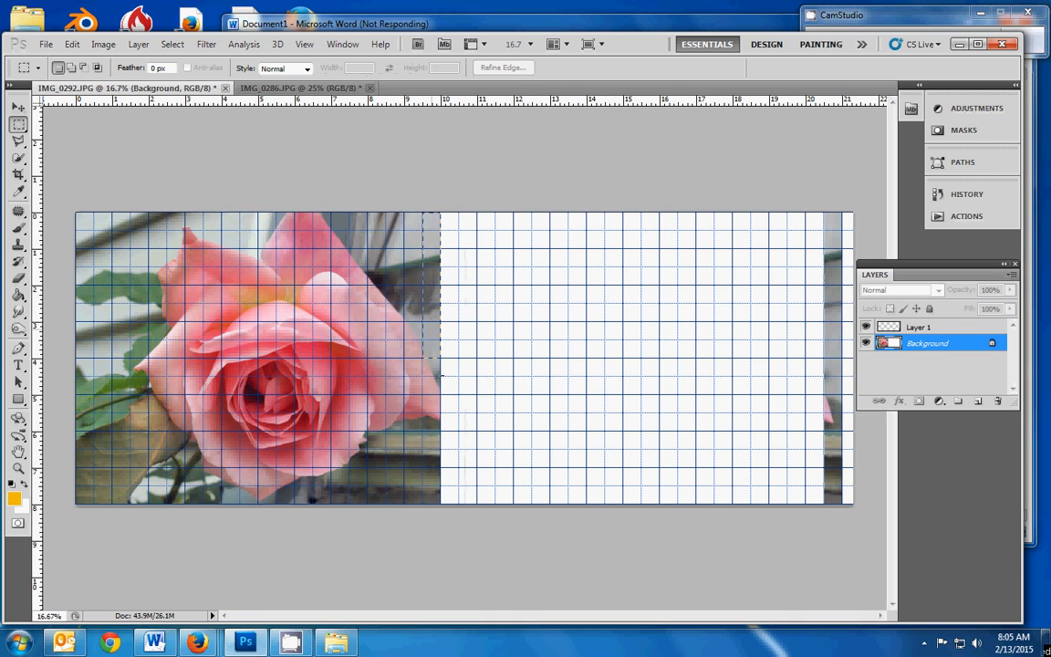
{"action": "left_click_drag", "start_coordinate": [442, 375], "coordinate": [442, 505]}
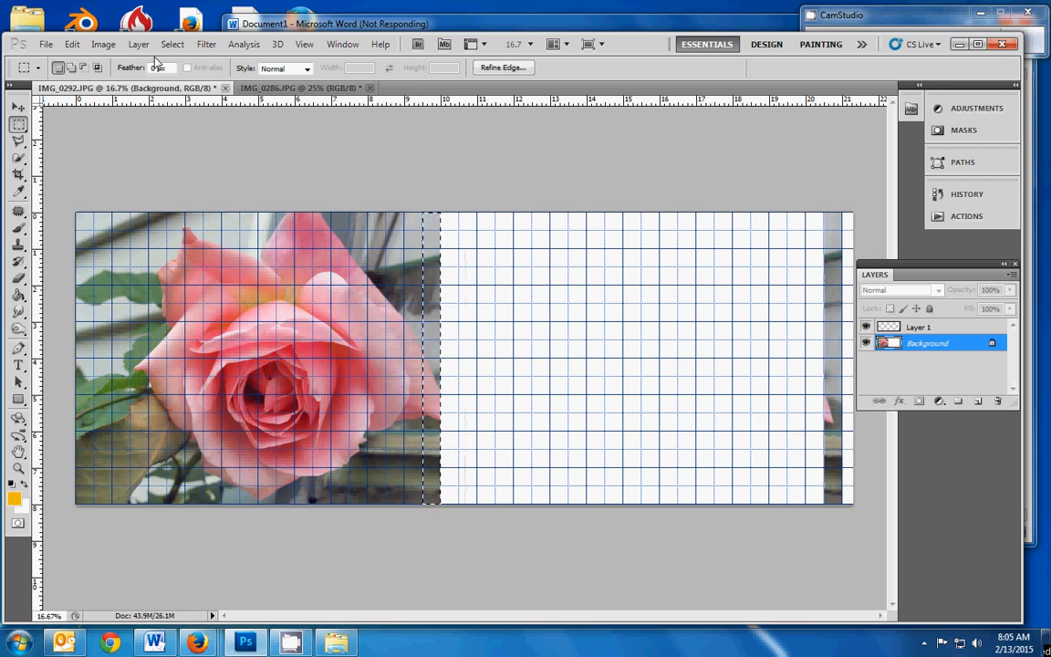
{"action": "left_click", "coordinate": [72, 45]}
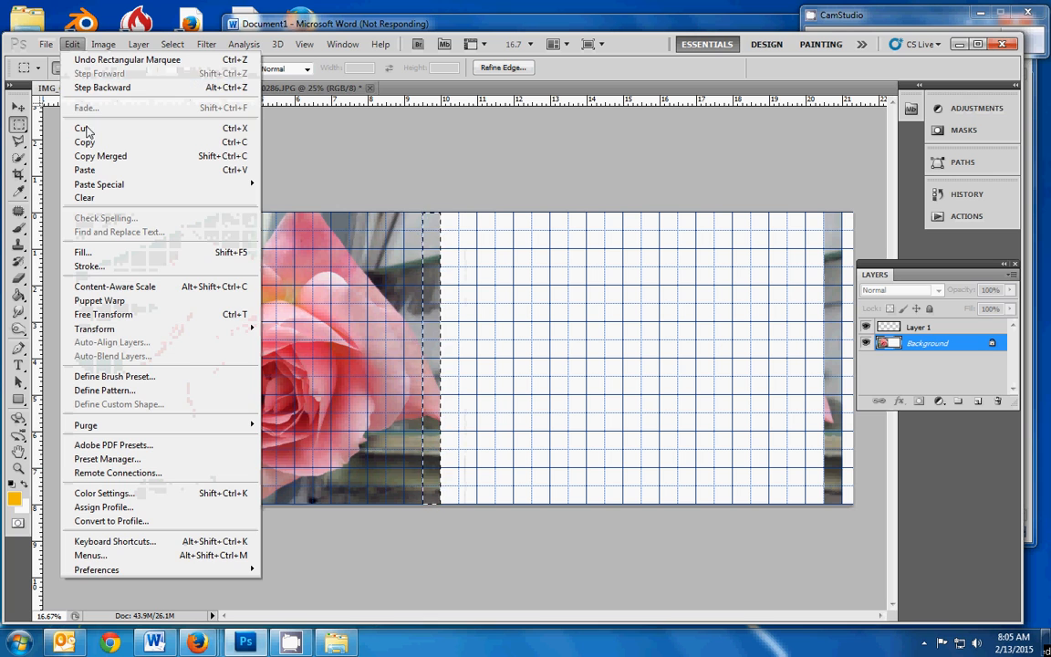
{"action": "left_click", "coordinate": [84, 143]}
{"action": "left_click", "coordinate": [73, 45]}
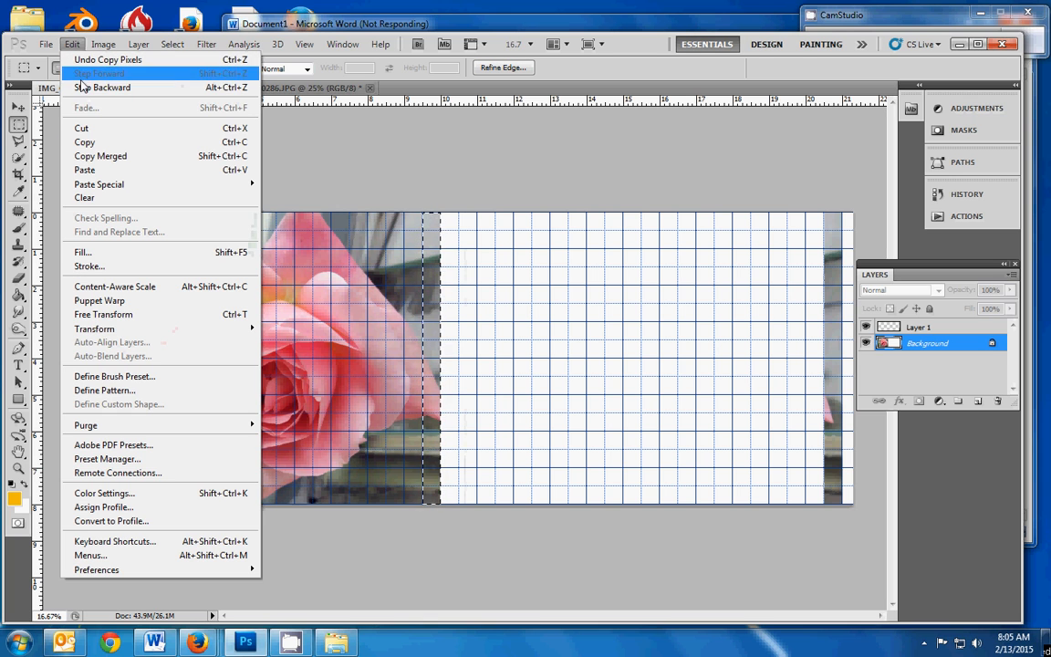
{"action": "left_click", "coordinate": [83, 128]}
Paste the second strip as a new layer and move it between 19.5 and 20 inches, leaving a half-inch white gap
{"action": "left_click", "coordinate": [72, 44]}
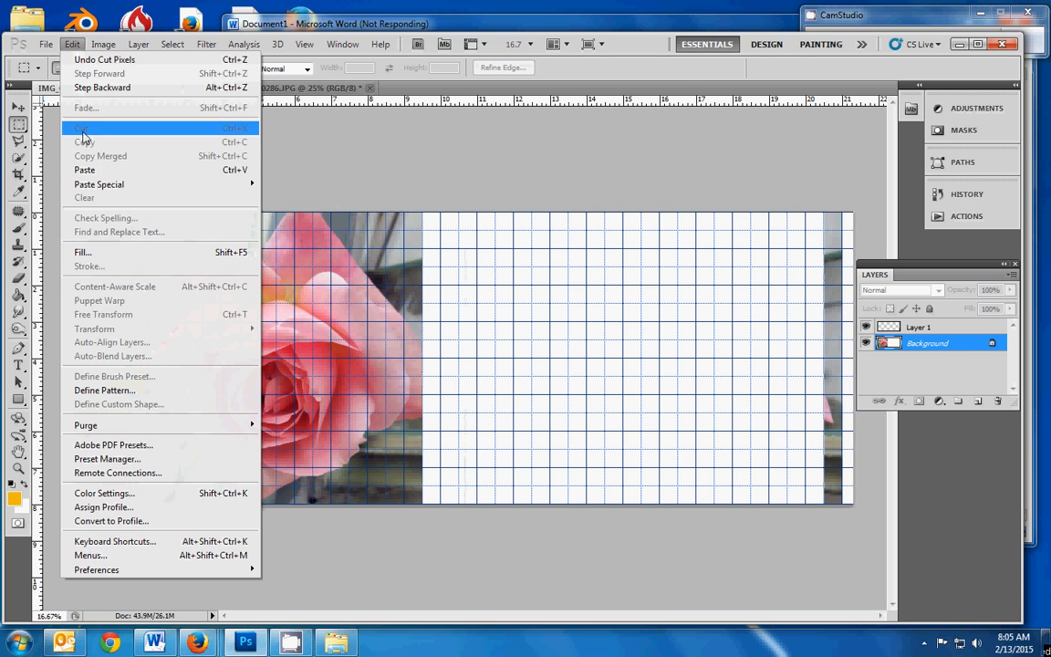
{"action": "left_click", "coordinate": [84, 169]}
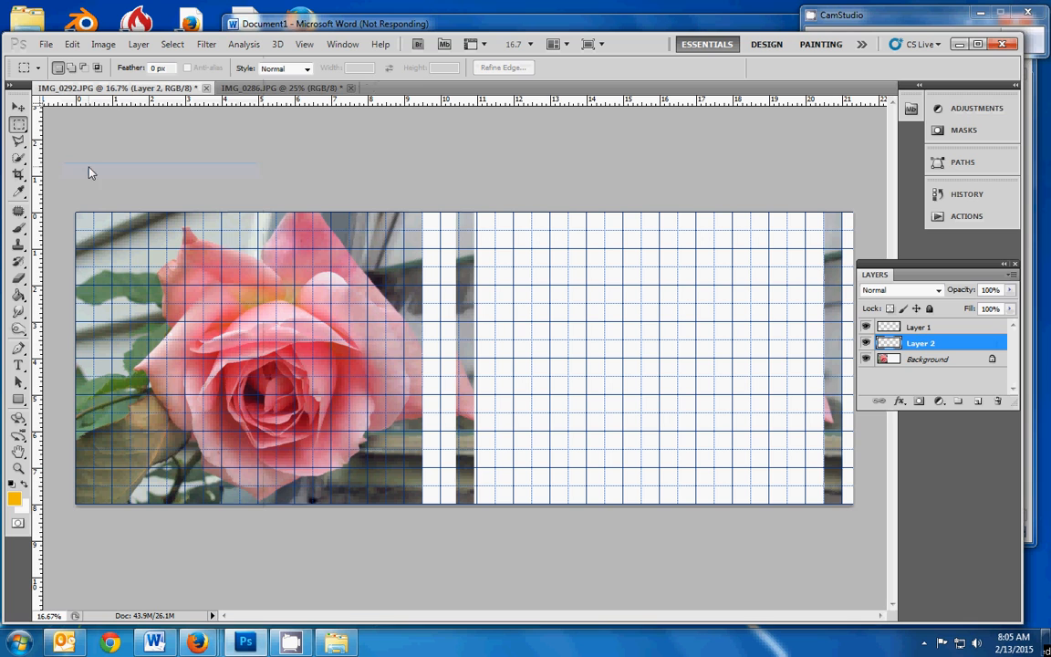
{"action": "left_click", "coordinate": [18, 106]}
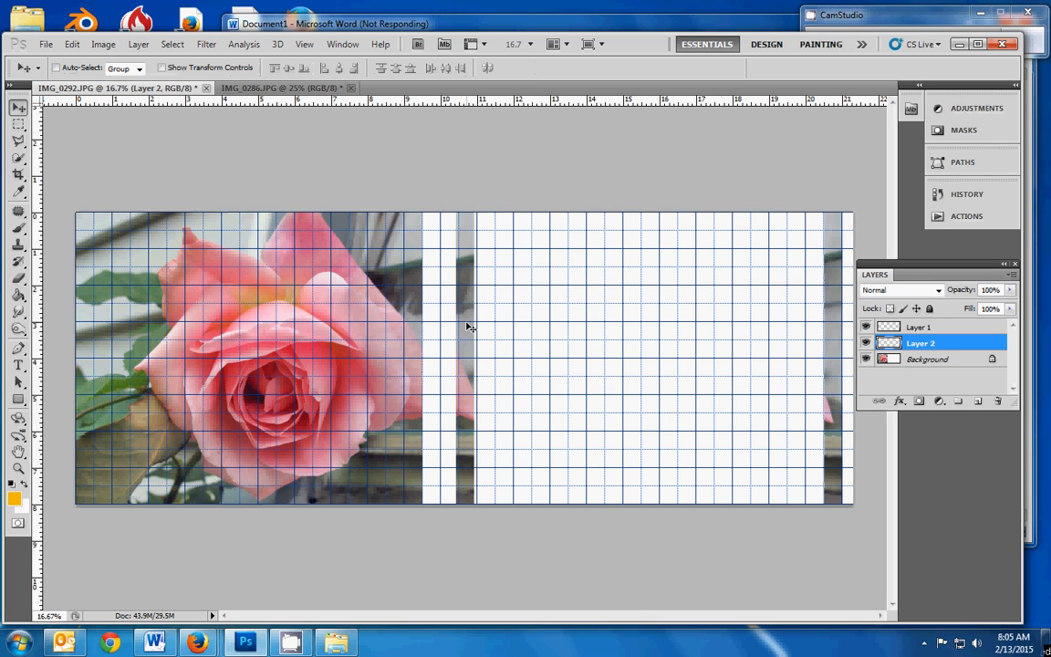
{"action": "left_click_drag", "start_coordinate": [467, 327], "coordinate": [796, 321]}
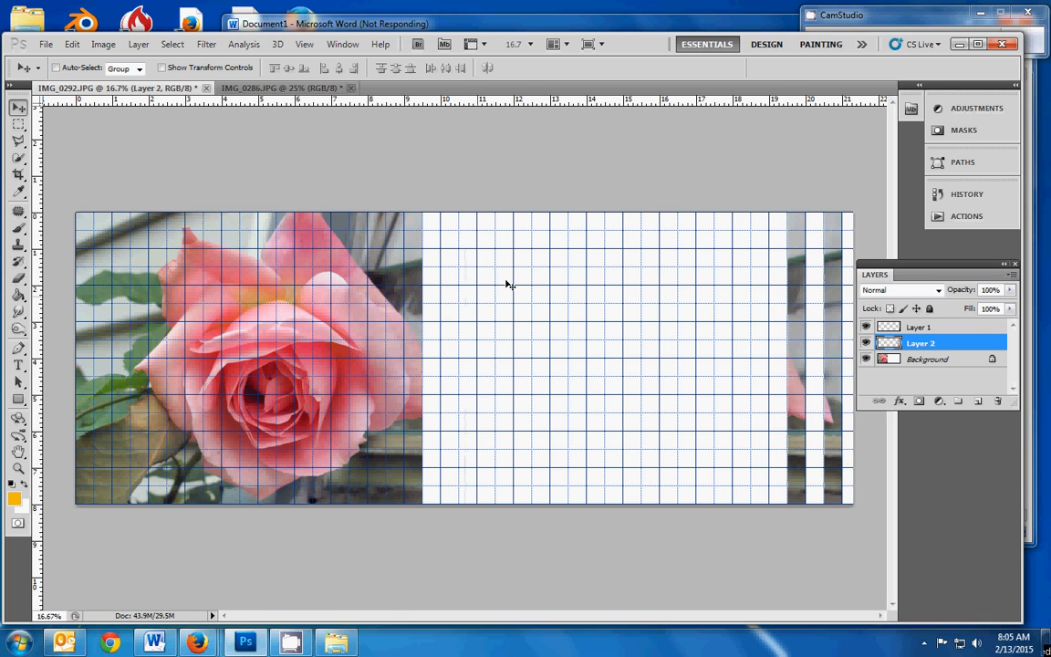
{"action": "left_click", "coordinate": [892, 20]}
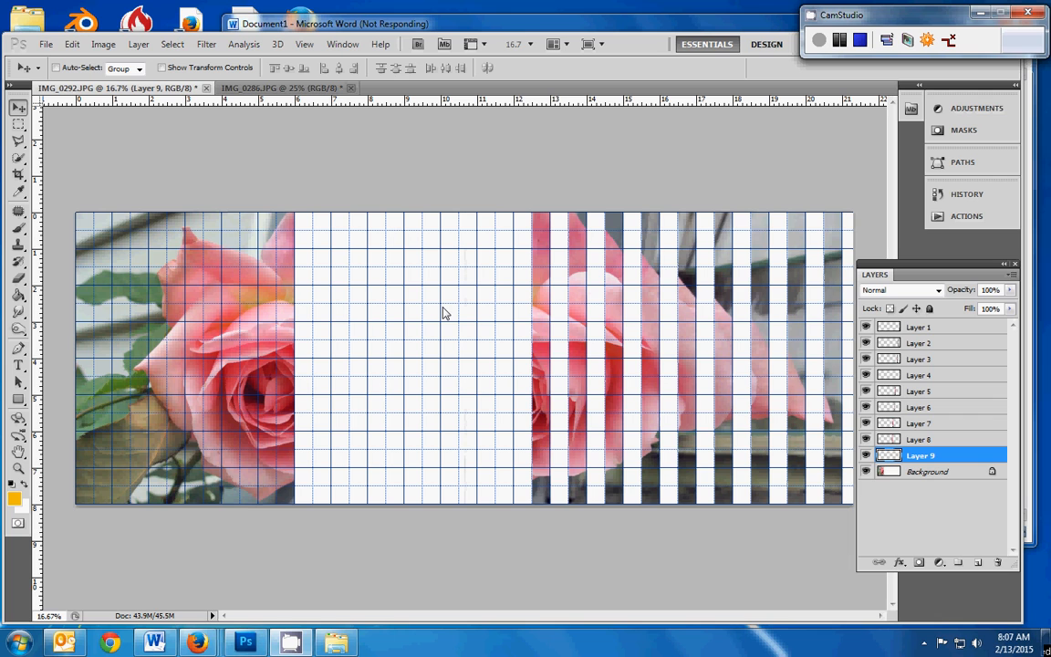
Select the full-height rose strip between 5.5 and 6 inches and try to copy it from Layer 9
{"action": "left_click", "coordinate": [25, 115]}
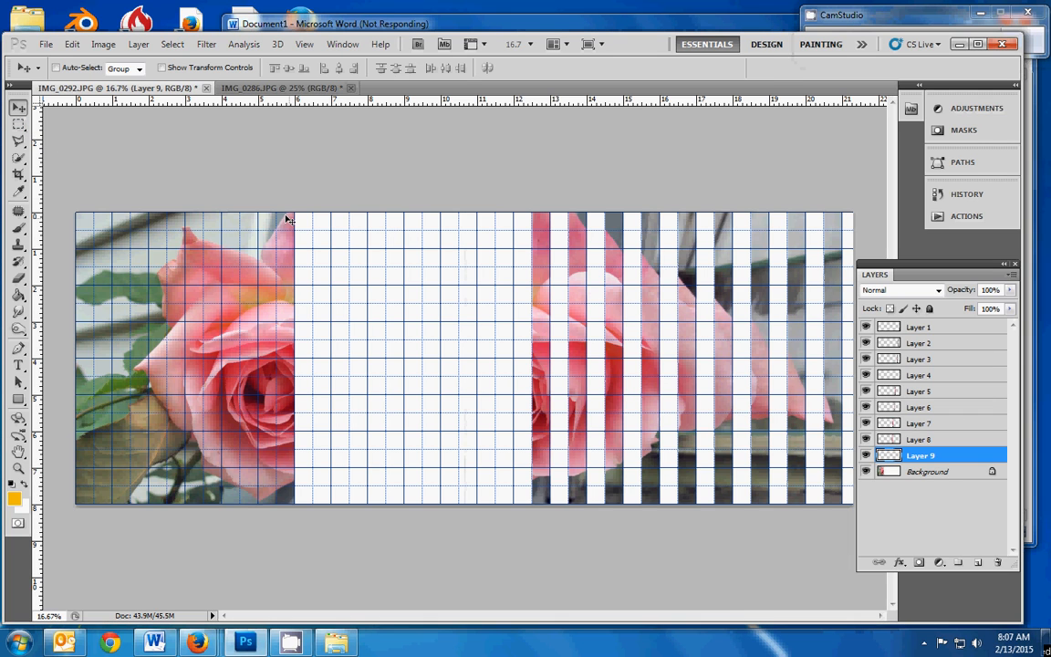
{"action": "left_click", "coordinate": [18, 124]}
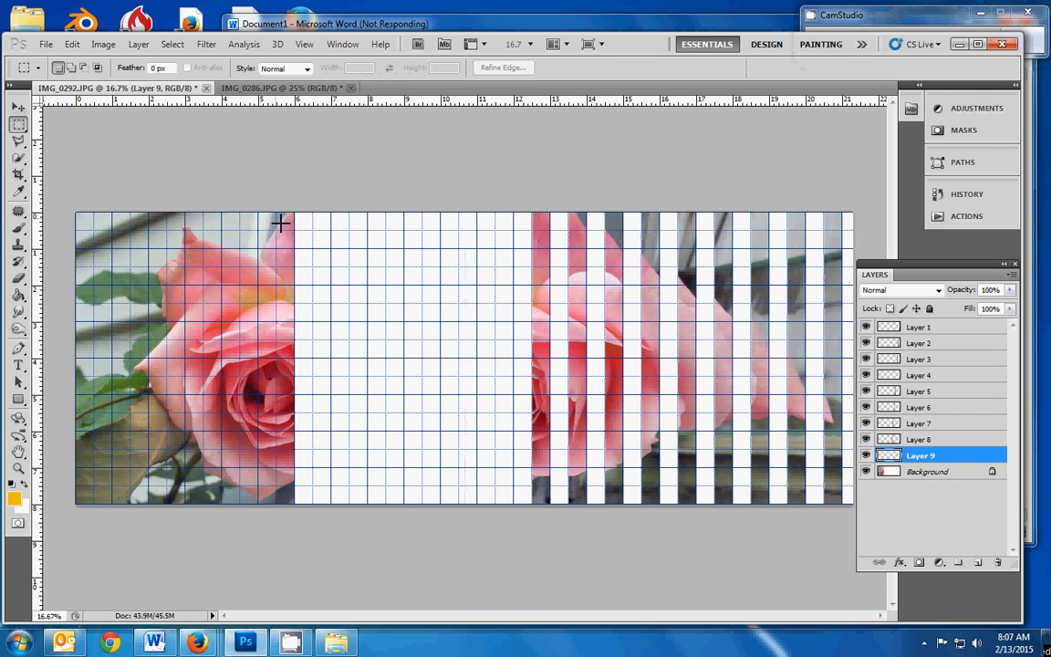
{"action": "left_click_drag", "start_coordinate": [282, 216], "coordinate": [290, 412]}
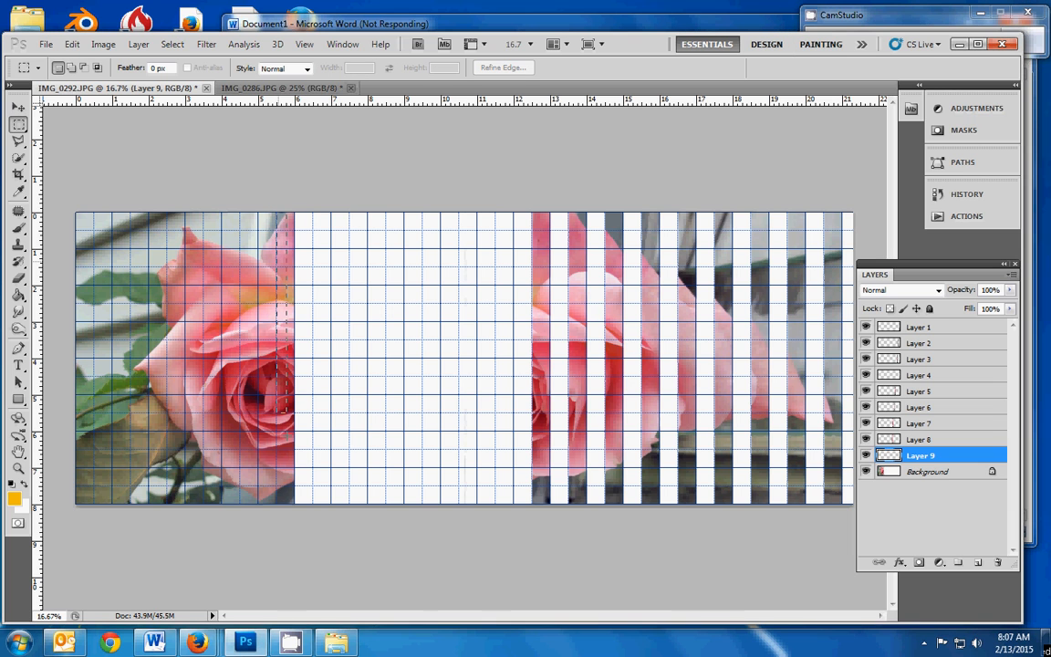
{"action": "left_click", "coordinate": [72, 44]}
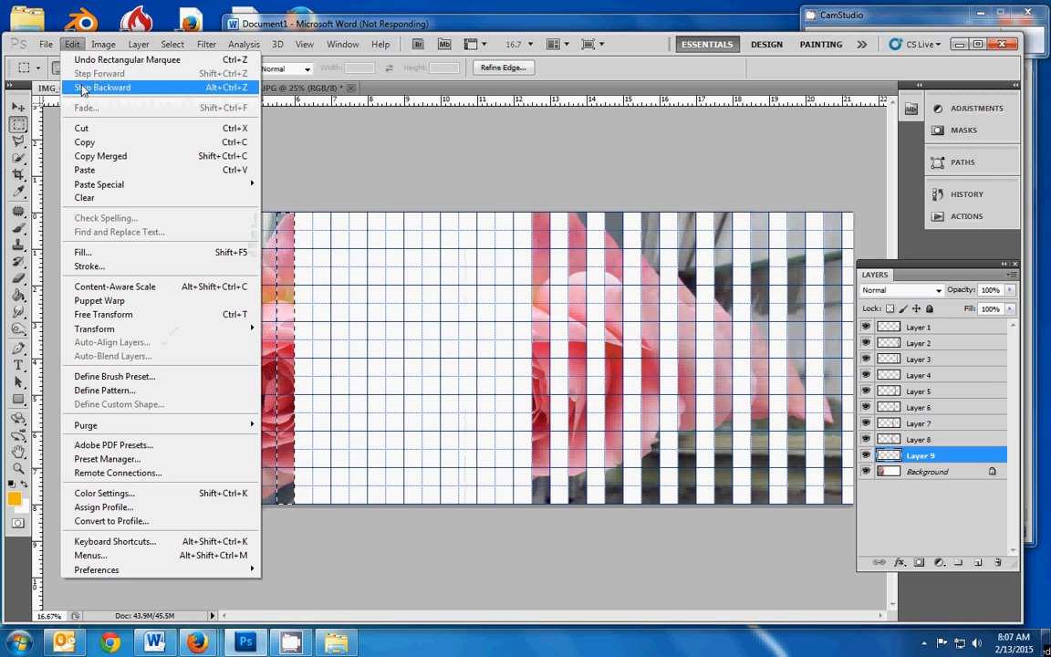
{"action": "left_click", "coordinate": [82, 143]}
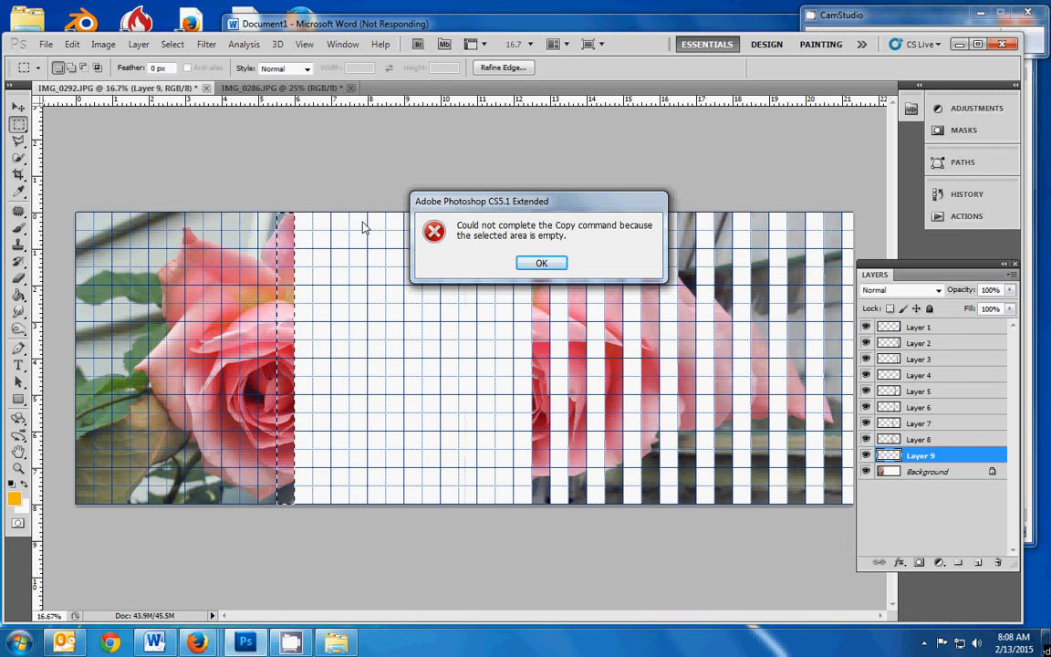
{"action": "left_click", "coordinate": [542, 264]}
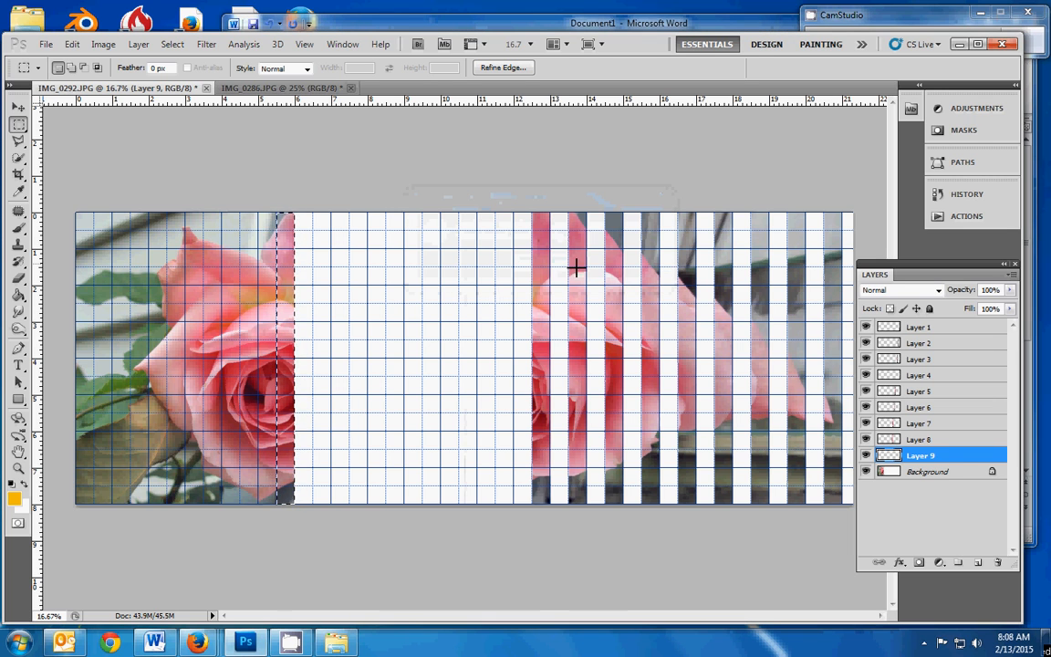
Switch to the Background layer, then copy and cut the selected strip between 5.5 and 6 inches
{"action": "left_click", "coordinate": [931, 473]}
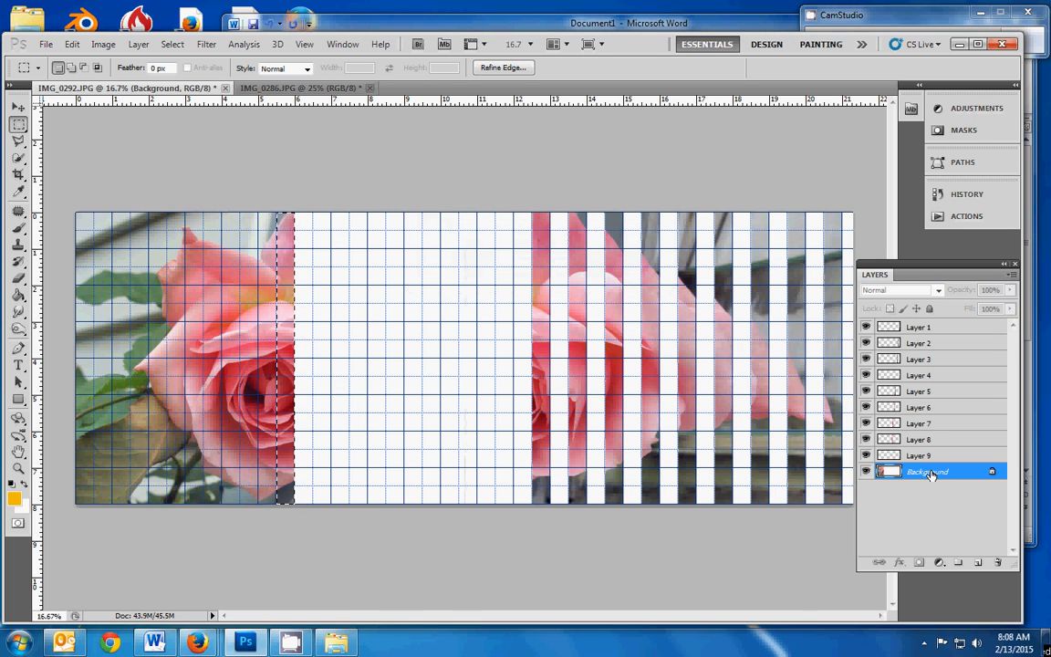
{"action": "left_click", "coordinate": [71, 44]}
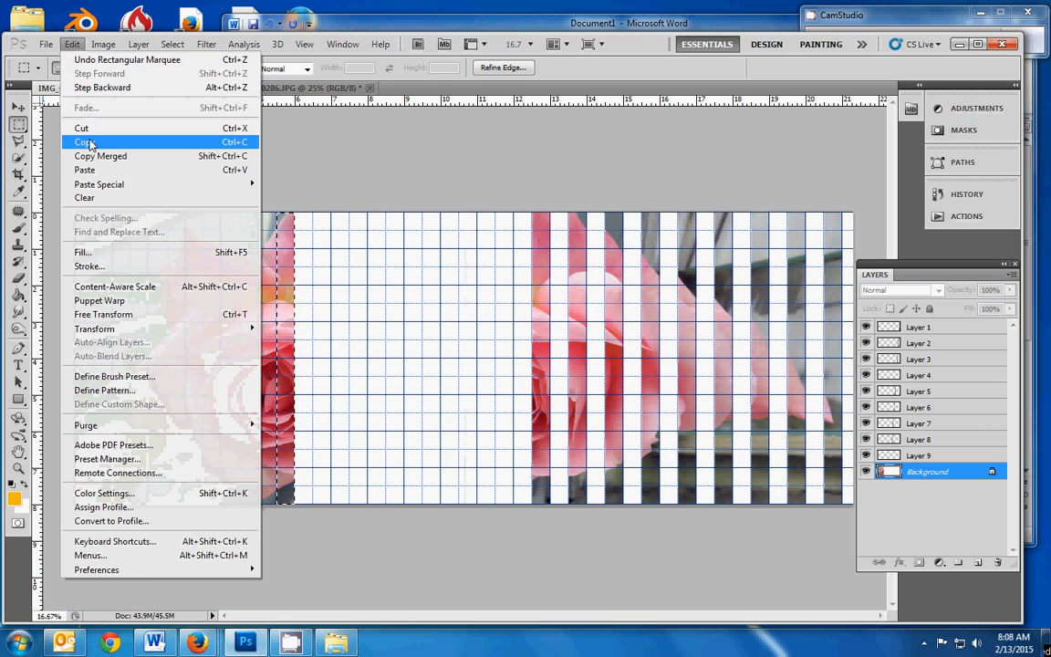
{"action": "left_click", "coordinate": [84, 143]}
{"action": "left_click", "coordinate": [71, 44]}
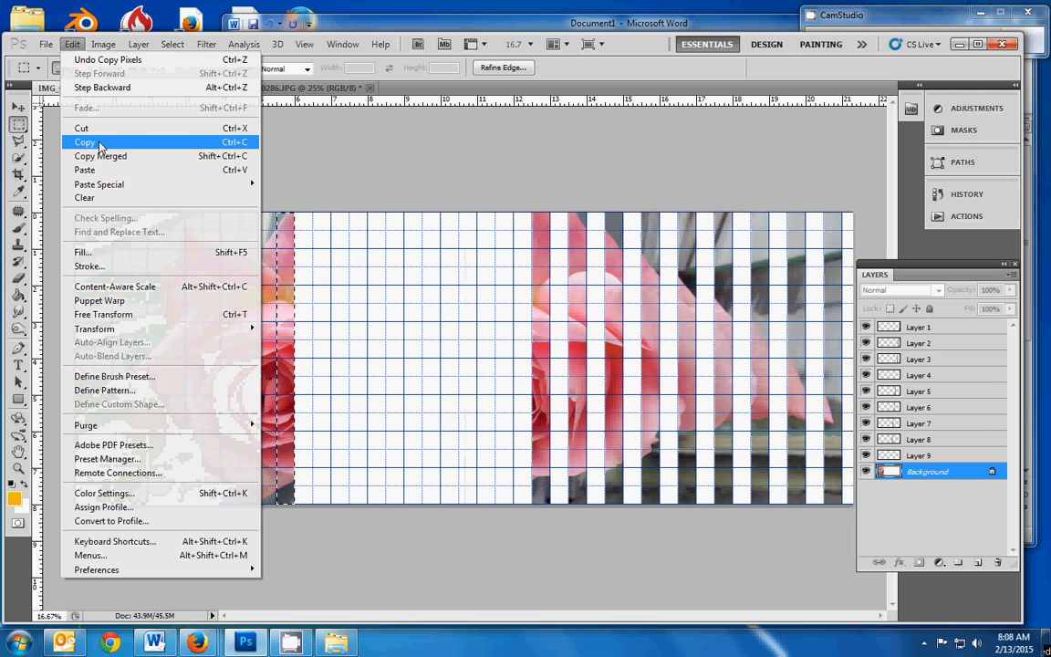
{"action": "left_click", "coordinate": [96, 128]}
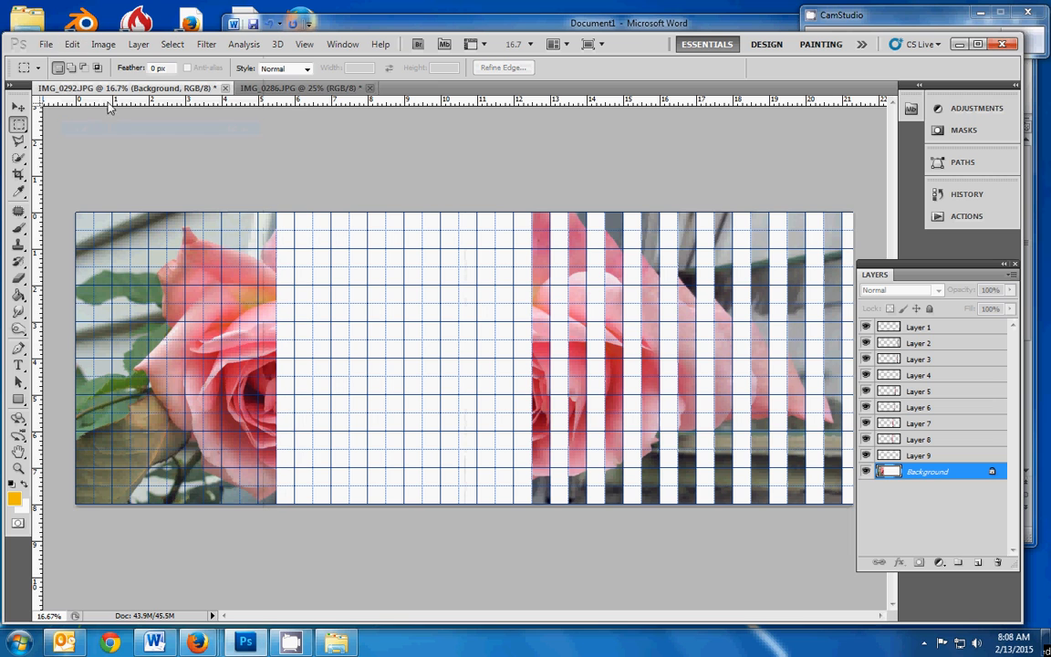
Paste the strip as a new layer and move it between 11.5 and 12 inches, aligned with the canvas's full height
{"action": "left_click", "coordinate": [71, 44]}
{"action": "left_click", "coordinate": [87, 169]}
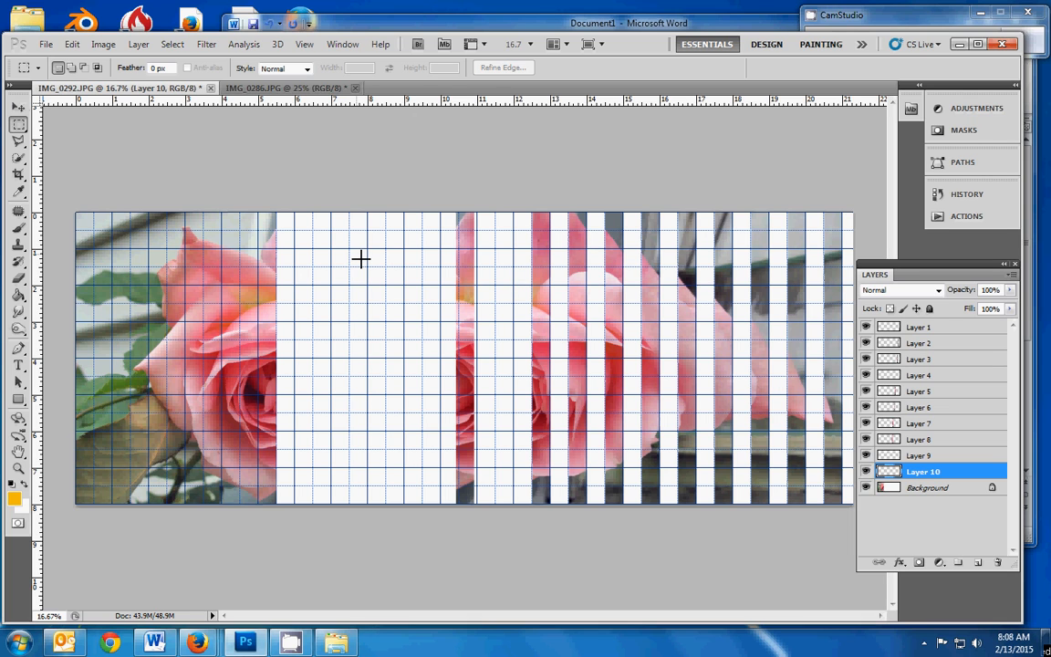
{"action": "left_click", "coordinate": [18, 108]}
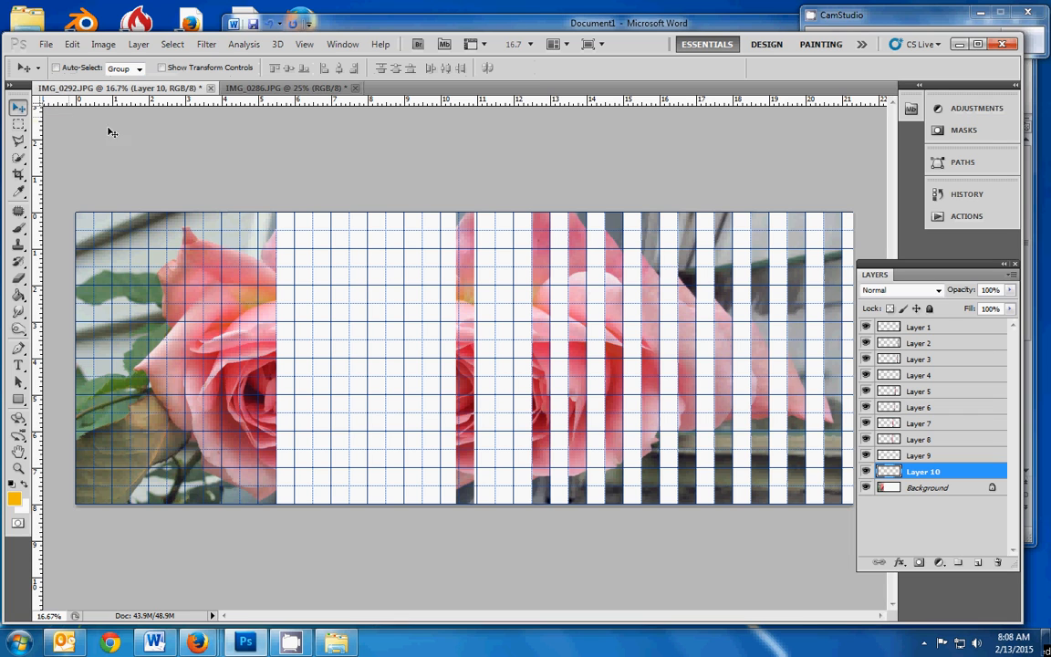
{"action": "left_click_drag", "start_coordinate": [463, 284], "coordinate": [505, 288]}
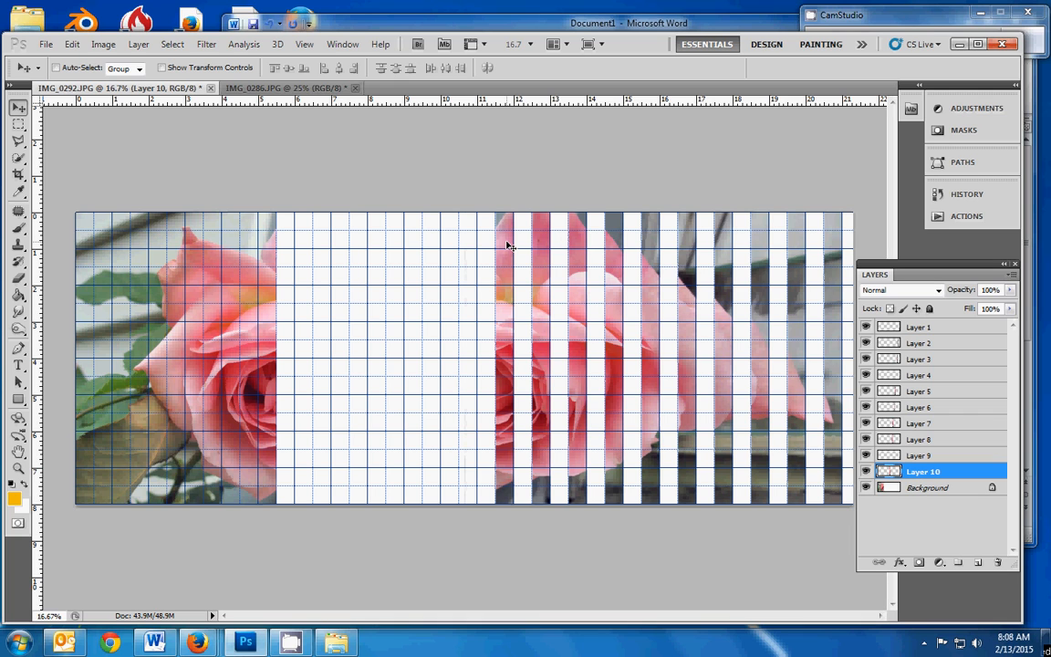
{"action": "left_click_drag", "start_coordinate": [508, 245], "coordinate": [508, 297]}
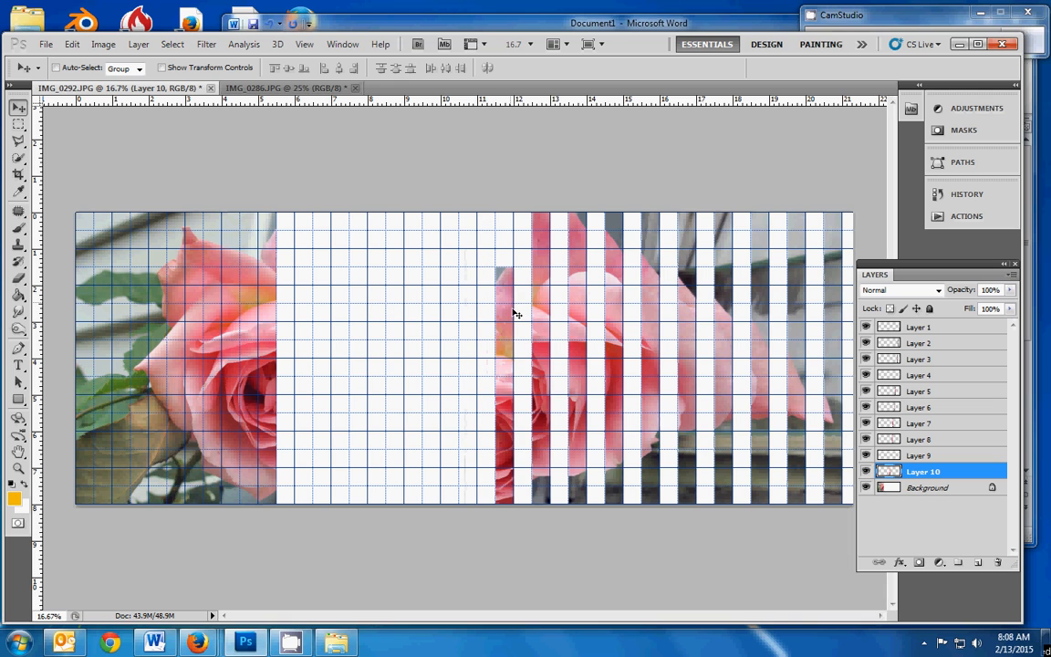
{"action": "left_click_drag", "start_coordinate": [504, 338], "coordinate": [505, 286]}
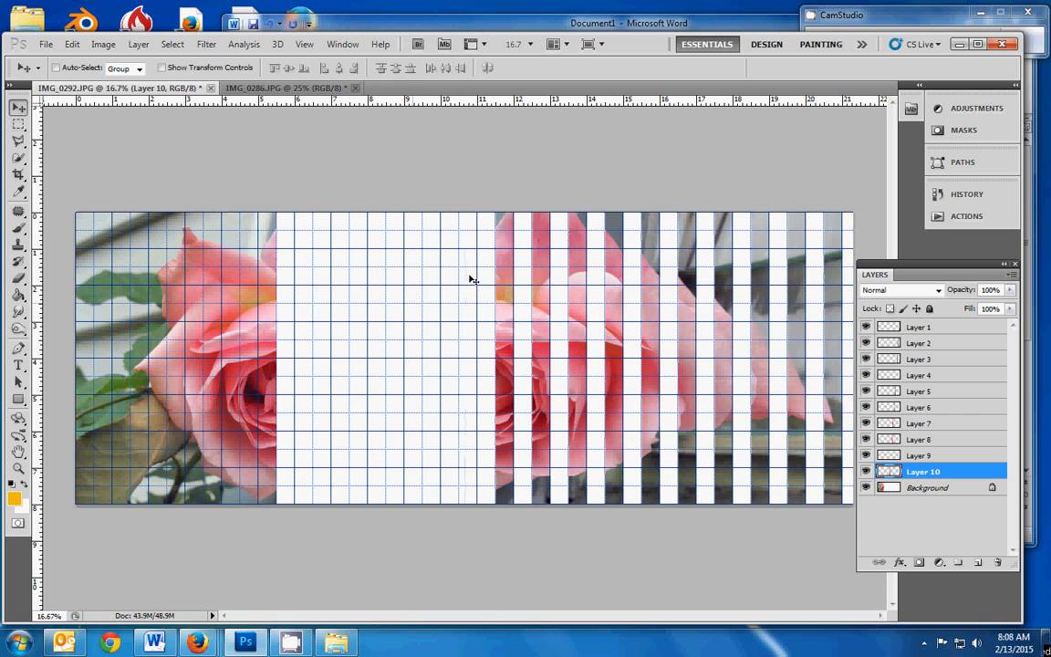
{"action": "left_click", "coordinate": [919, 17]}
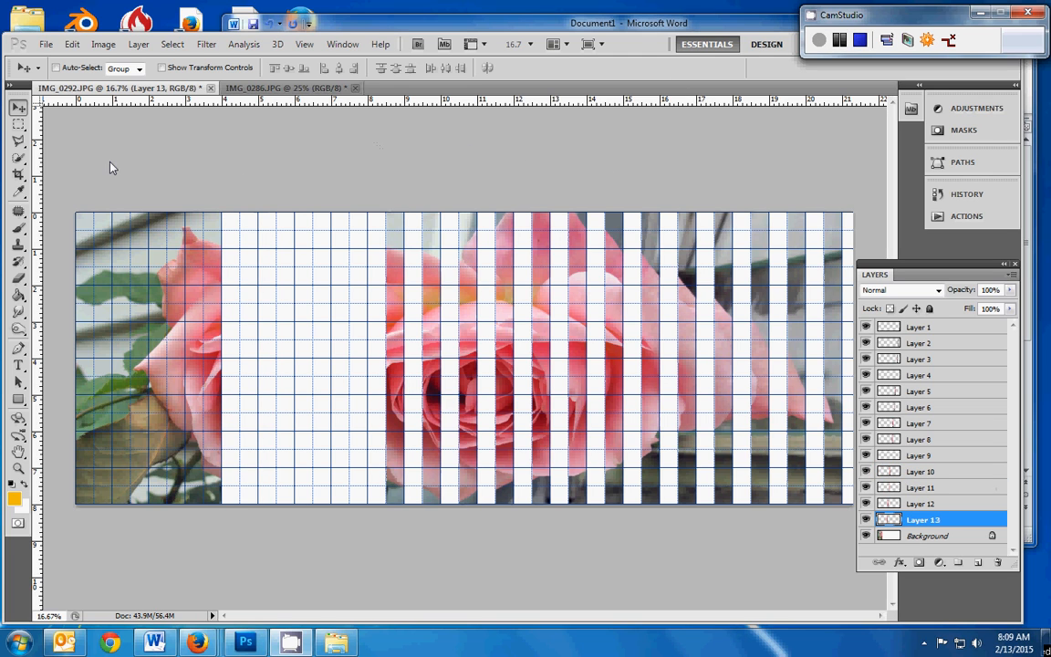
Cut the full-height Background strip between 3.5 and 4 inches and paste it as a new layer positioned between 7.5 and 8 inches
{"action": "left_click", "coordinate": [917, 539]}
{"action": "left_click", "coordinate": [18, 124]}
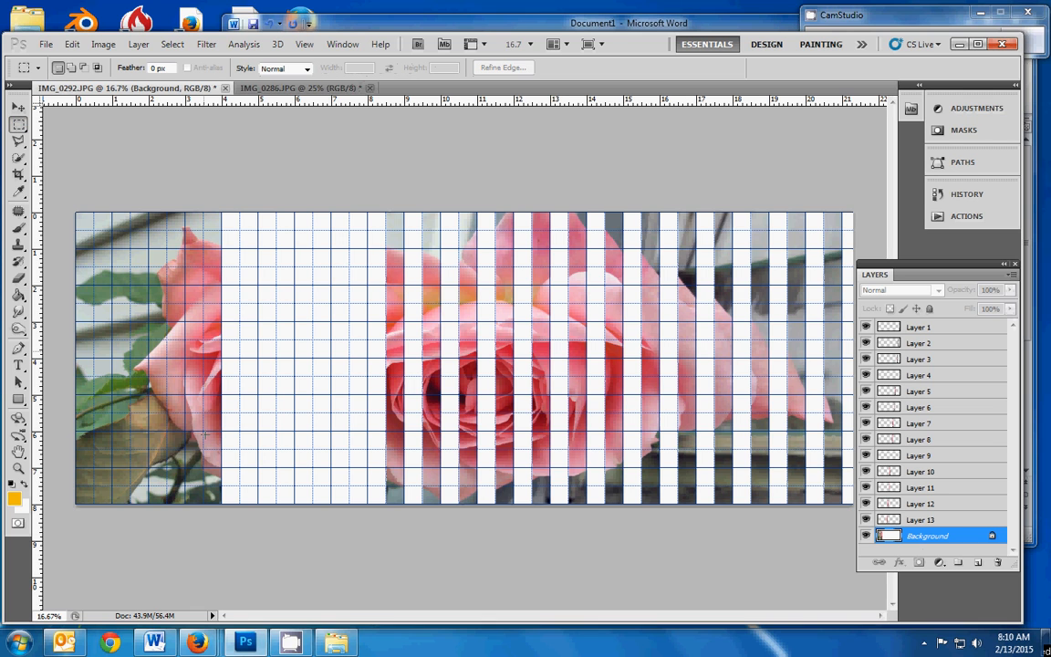
{"action": "left_click_drag", "start_coordinate": [212, 496], "coordinate": [221, 504]}
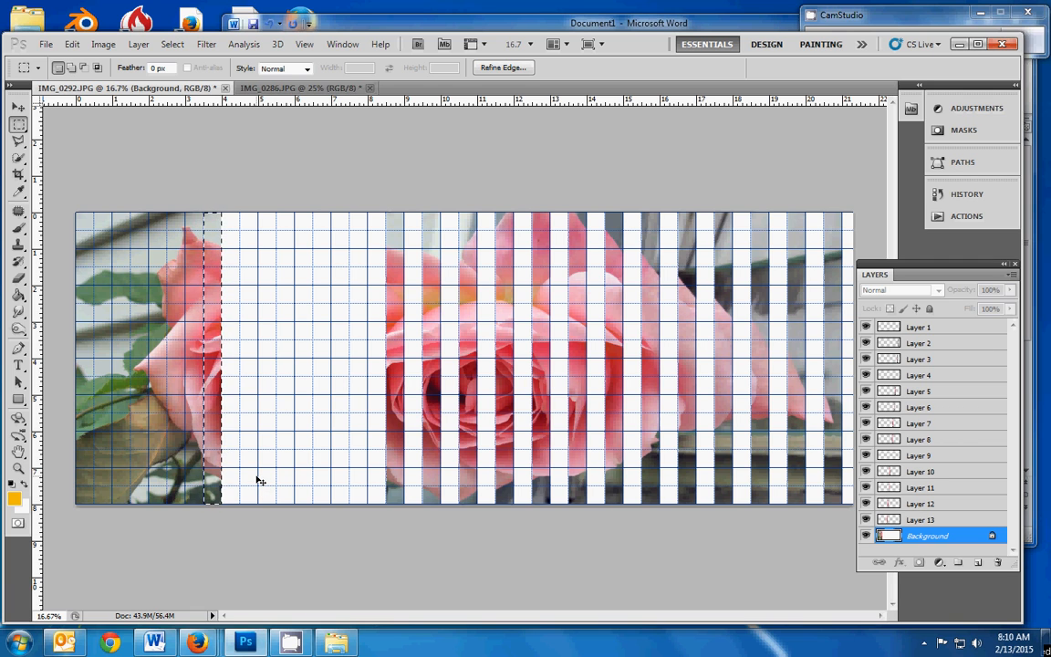
{"action": "key", "text": "ctrl+x"}
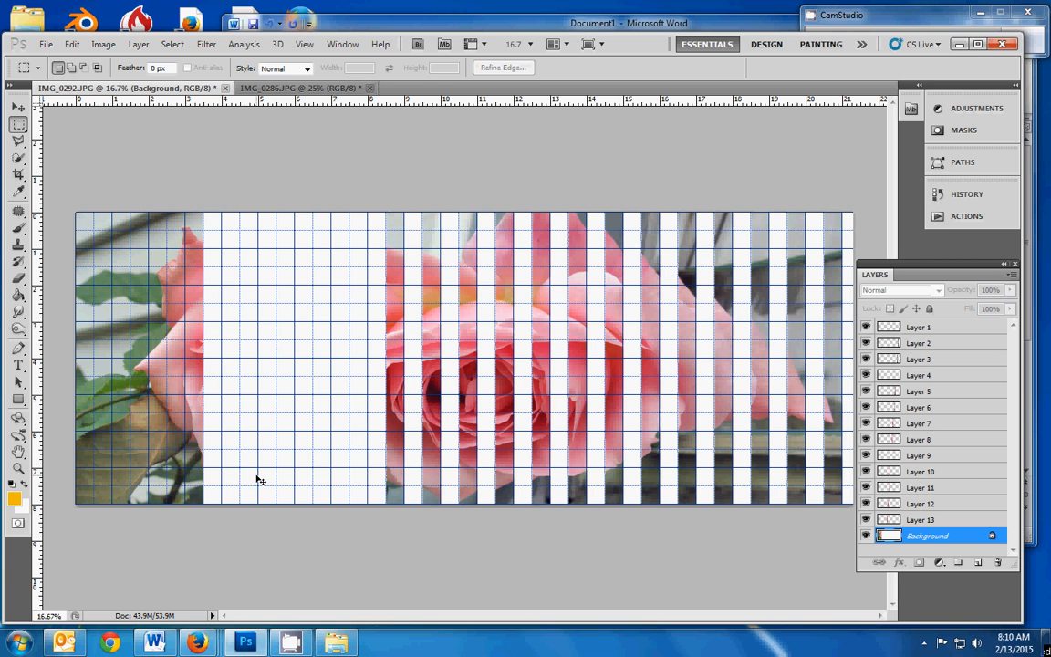
{"action": "key", "text": "ctrl+v"}
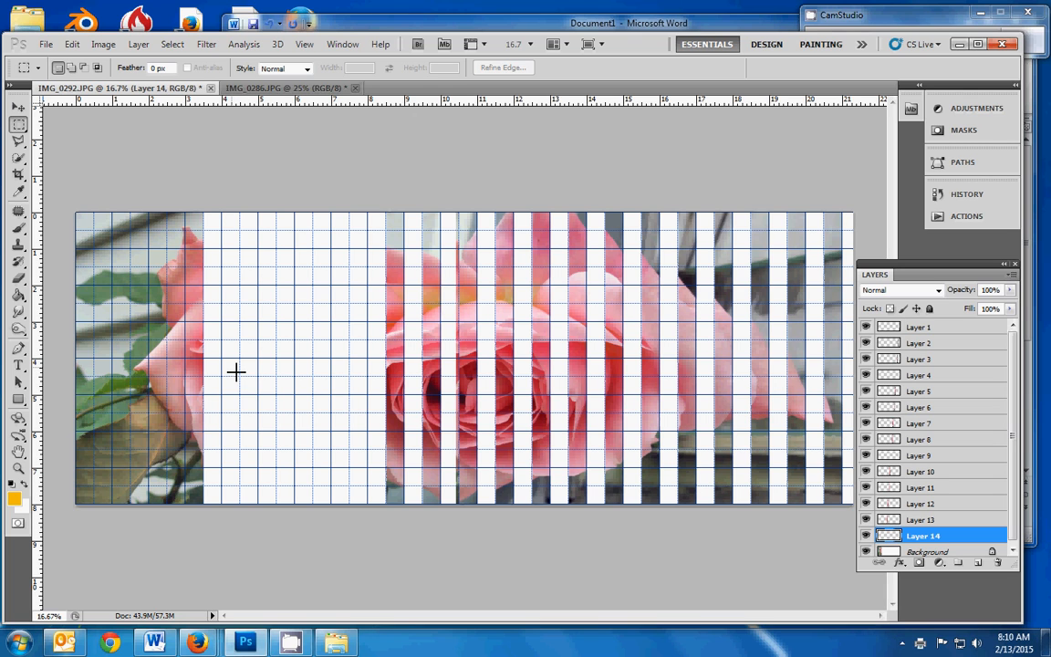
{"action": "left_click", "coordinate": [20, 108]}
{"action": "left_click_drag", "start_coordinate": [465, 301], "coordinate": [358, 306]}
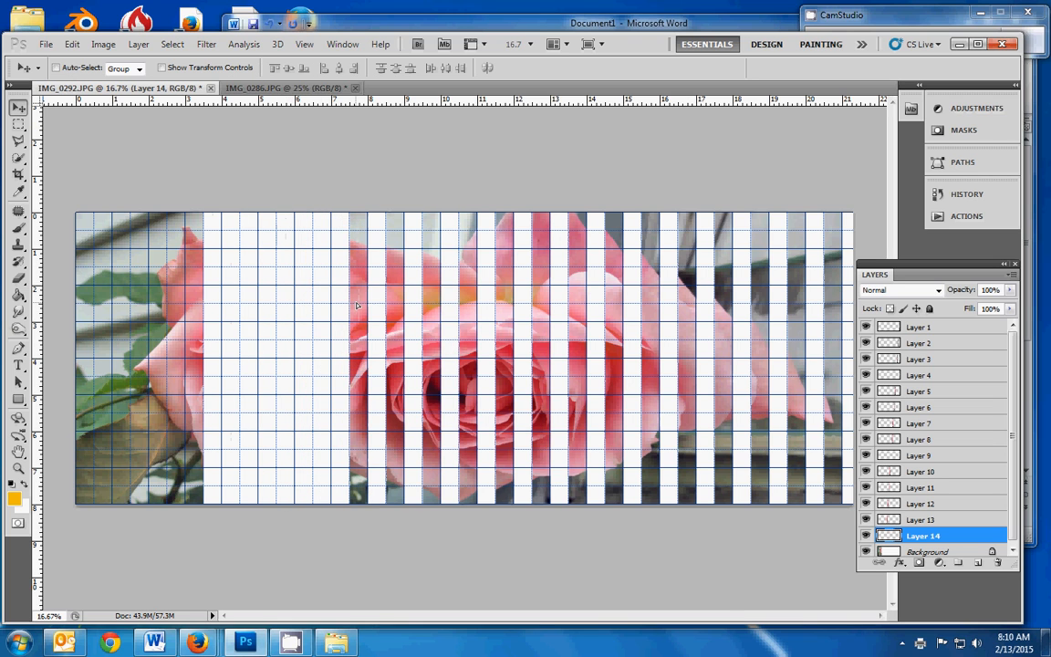
Cut the full-height Background strip between 3 and 3.5 inches and paste it as a new layer positioned between 6.5 and 7 inches
{"action": "left_click", "coordinate": [947, 551]}
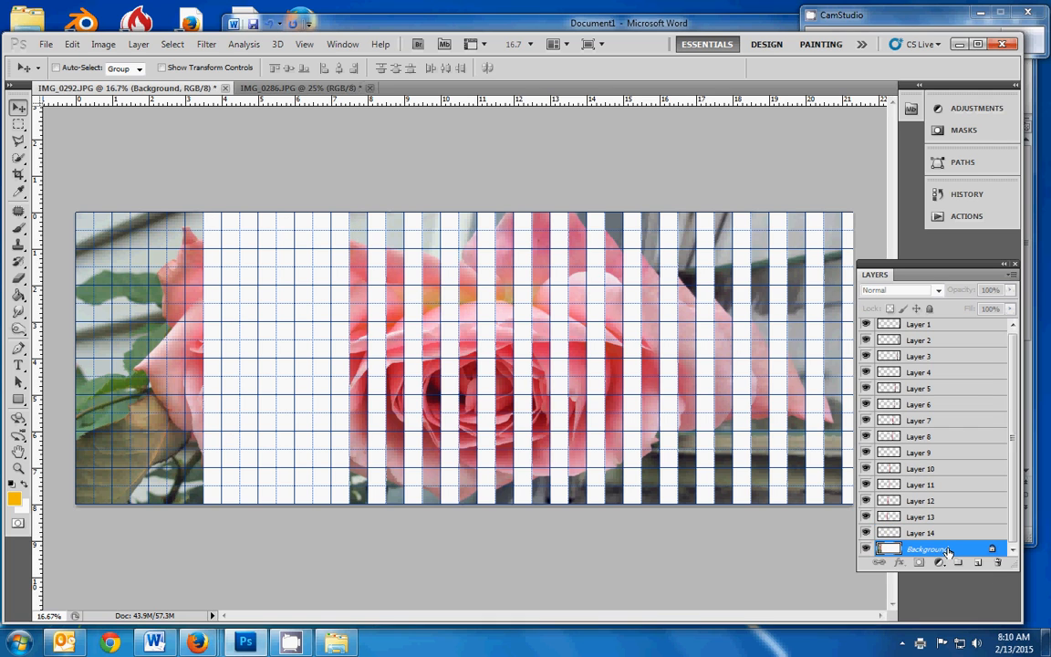
{"action": "left_click", "coordinate": [19, 124]}
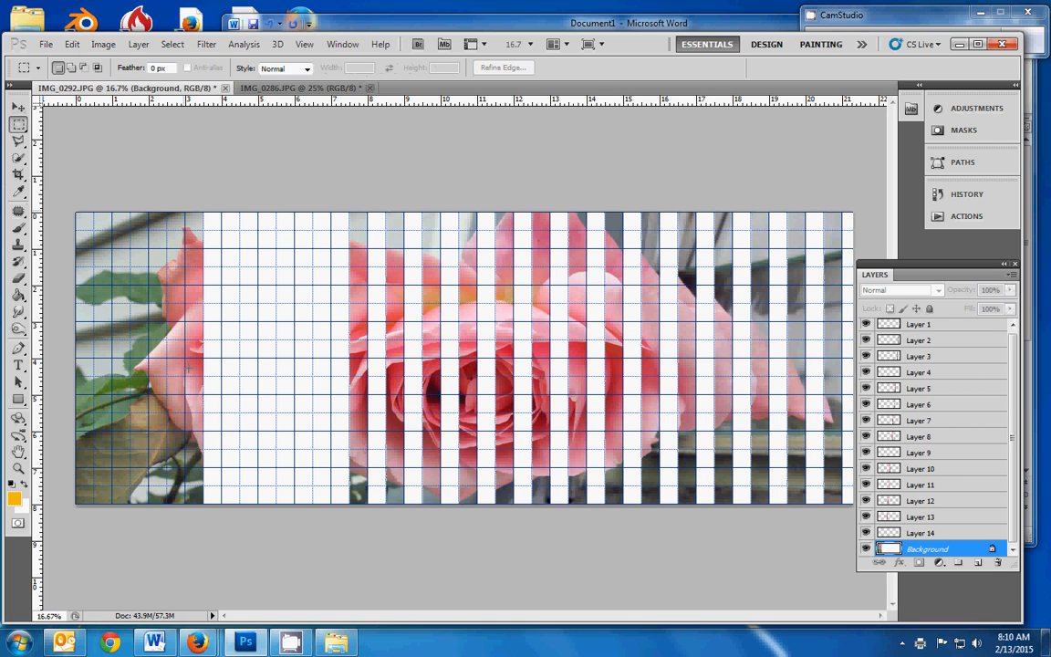
{"action": "left_click_drag", "start_coordinate": [197, 504], "coordinate": [202, 504]}
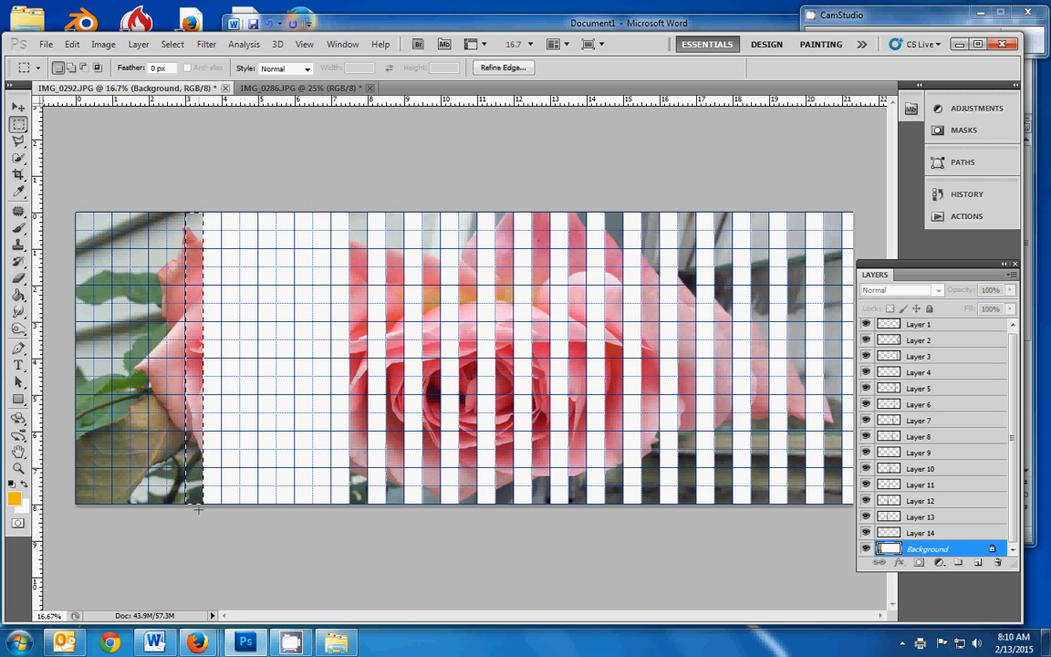
{"action": "key", "text": "ctrl+x"}
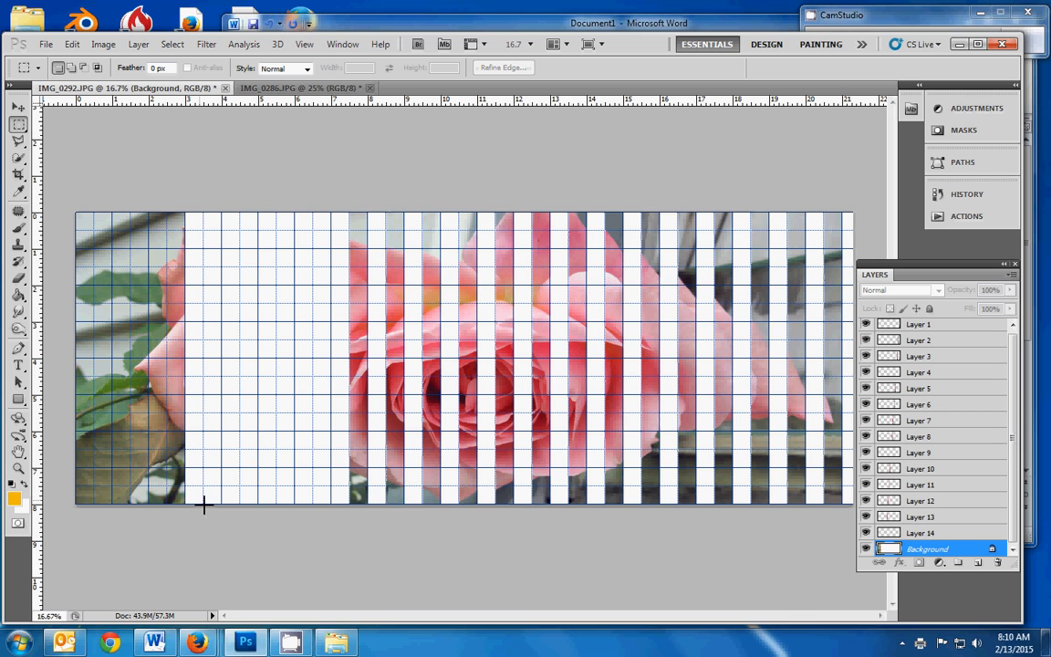
{"action": "key", "text": "ctrl+v"}
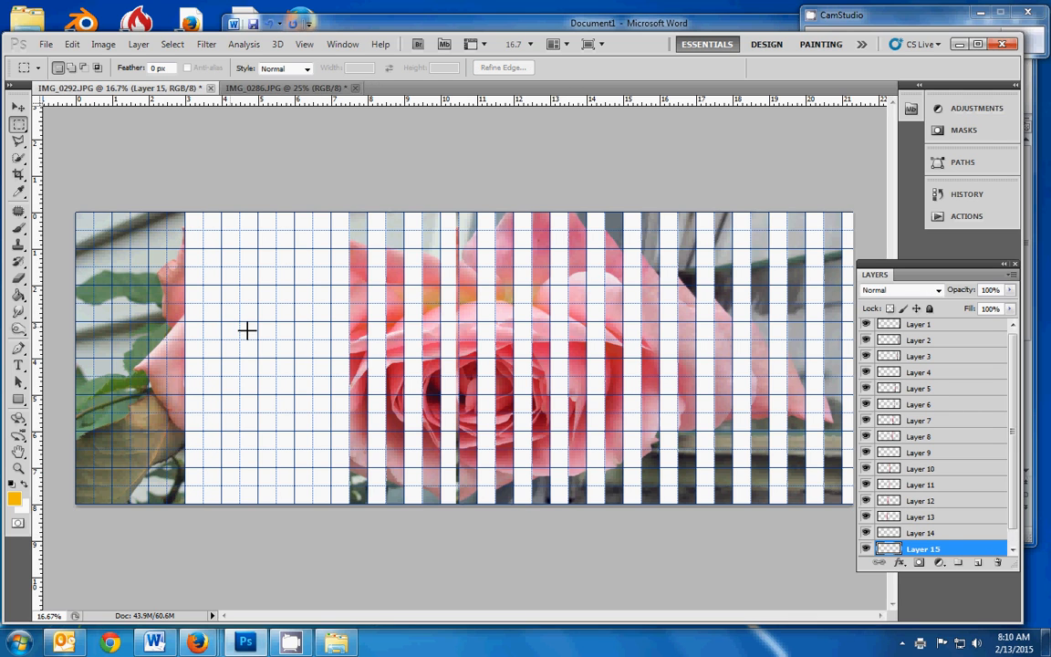
{"action": "key", "text": "v"}
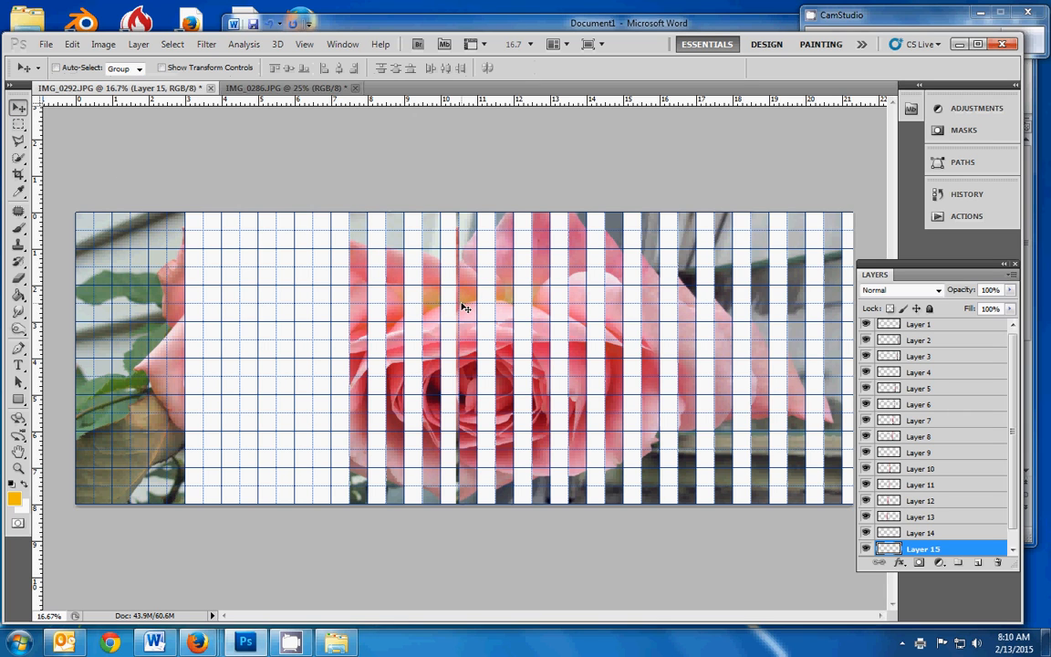
{"action": "left_click_drag", "start_coordinate": [337, 336], "coordinate": [202, 335]}
{"action": "left_click_drag", "start_coordinate": [338, 317], "coordinate": [326, 315]}
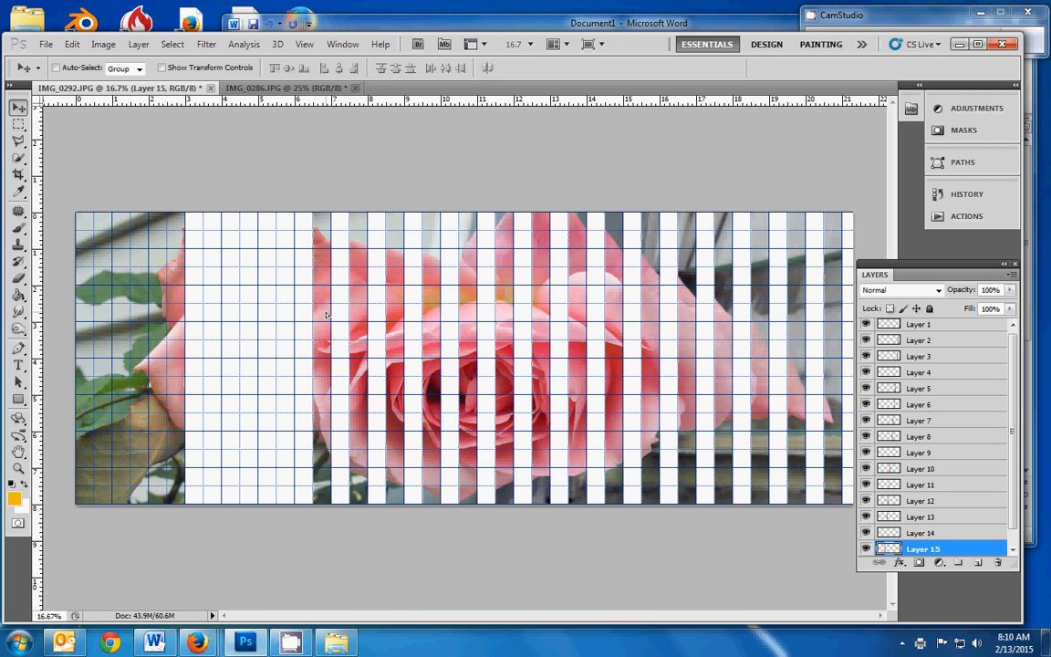
Cut the full-height Background strip between 2.5 and 3 inches and paste it as a new layer positioned between 5.5 and 6 inches
{"action": "scroll", "coordinate": [1016, 493], "scroll_direction": "down", "scroll_amount": 1}
{"action": "left_click", "coordinate": [926, 548]}
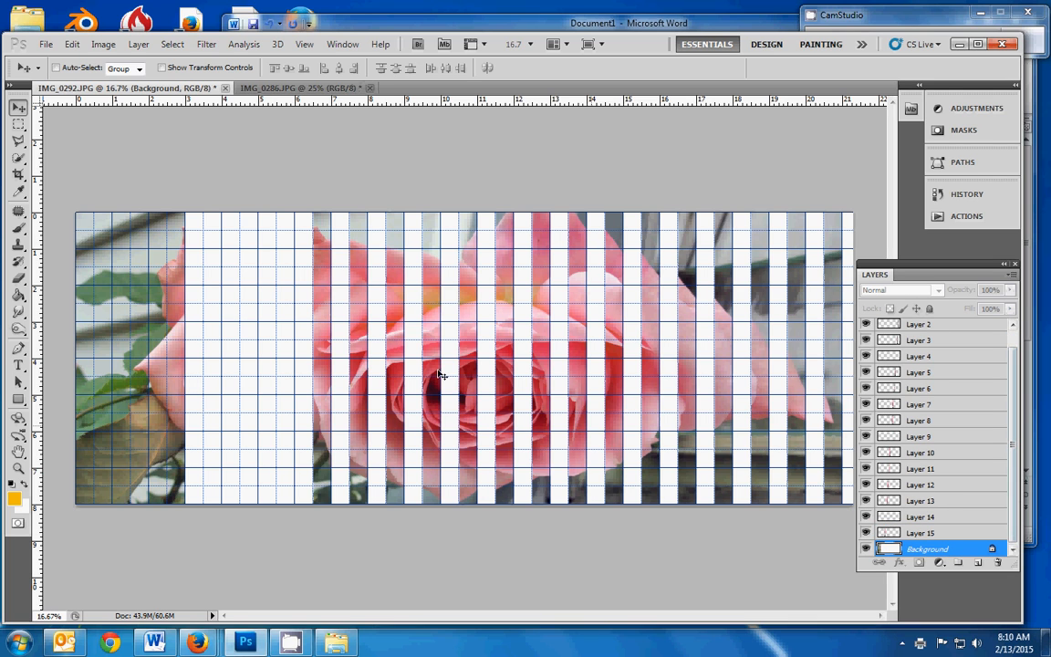
{"action": "left_click", "coordinate": [18, 124]}
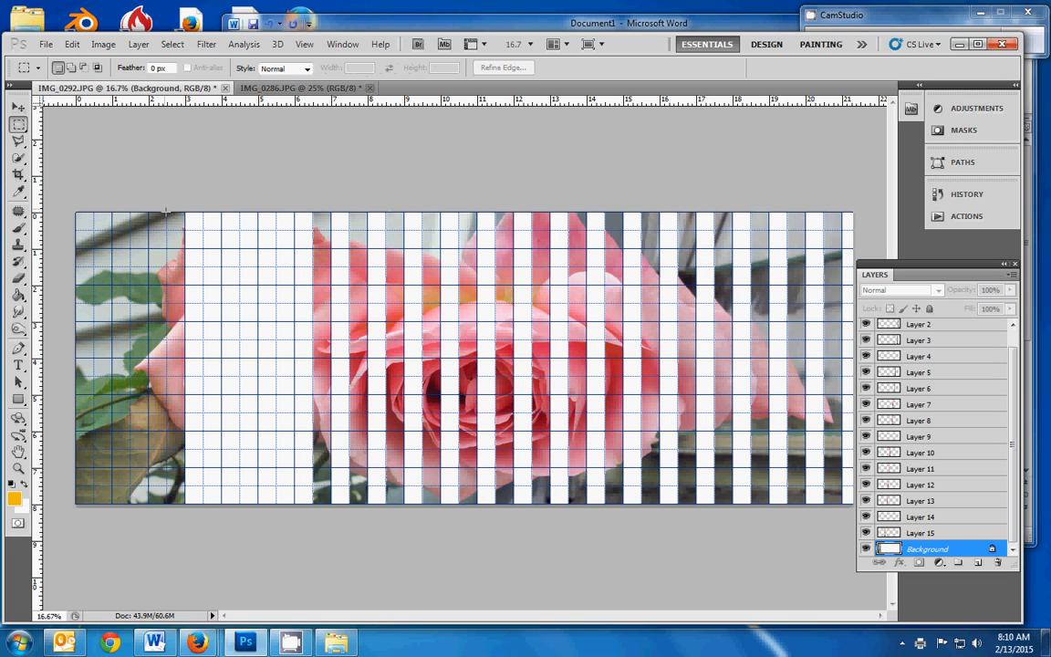
{"action": "left_click_drag", "start_coordinate": [173, 509], "coordinate": [187, 505]}
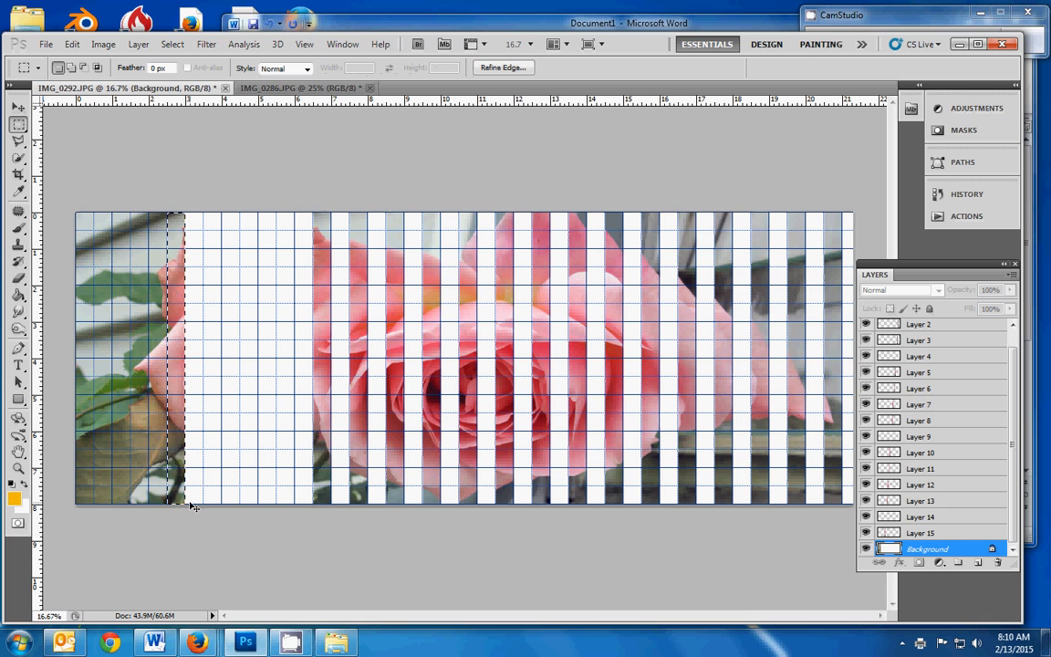
{"action": "key", "text": "ctrl+x"}
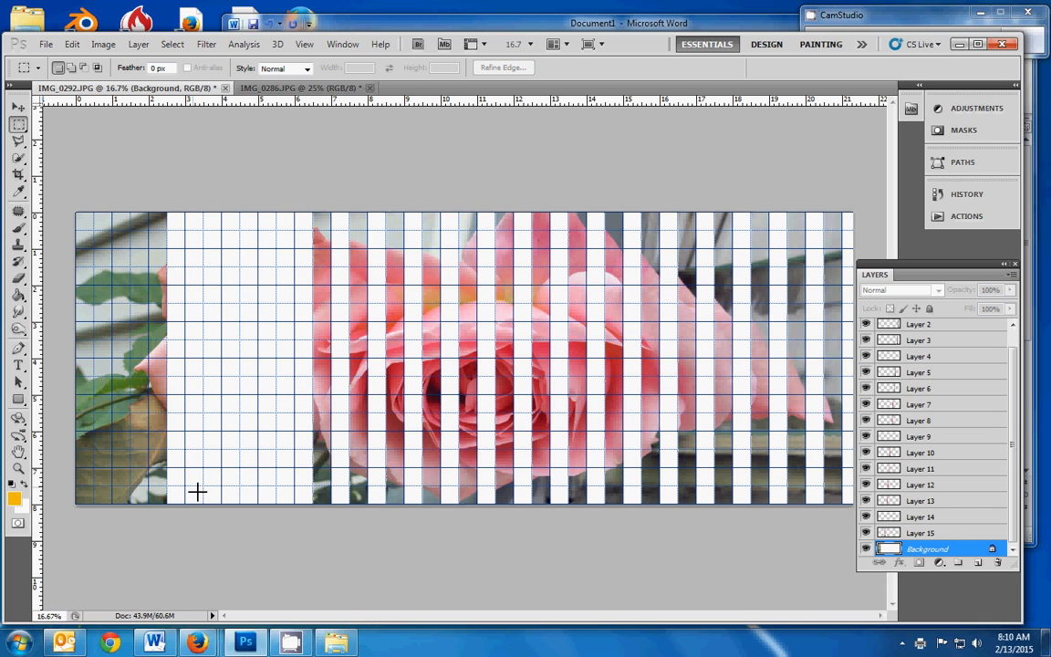
{"action": "key", "text": "ctrl+v"}
{"action": "left_click", "coordinate": [28, 108]}
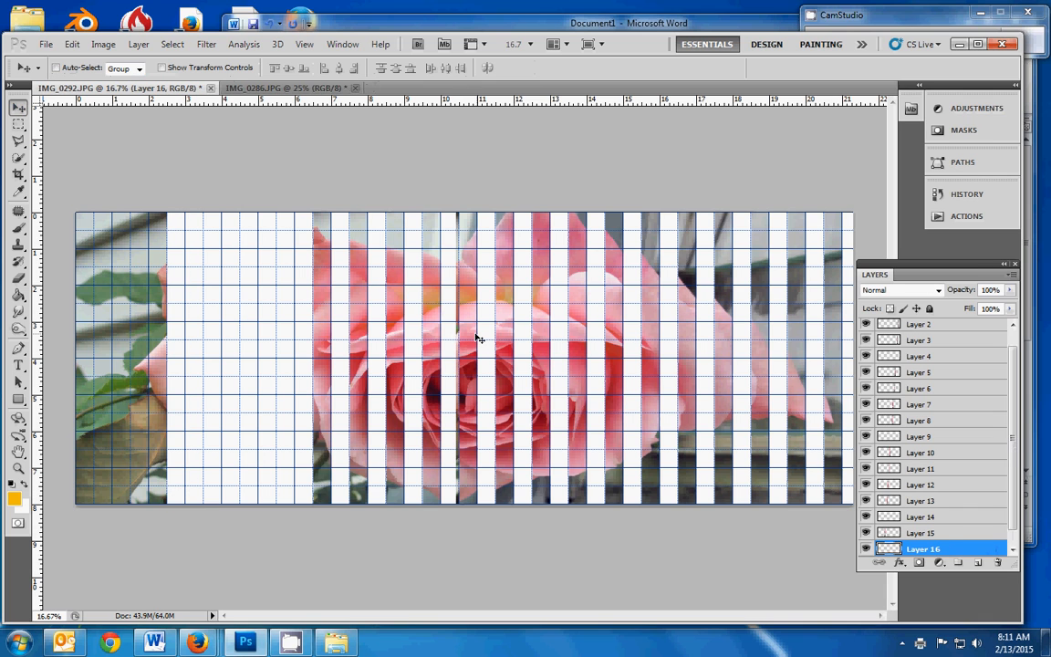
{"action": "left_click_drag", "start_coordinate": [484, 332], "coordinate": [304, 334]}
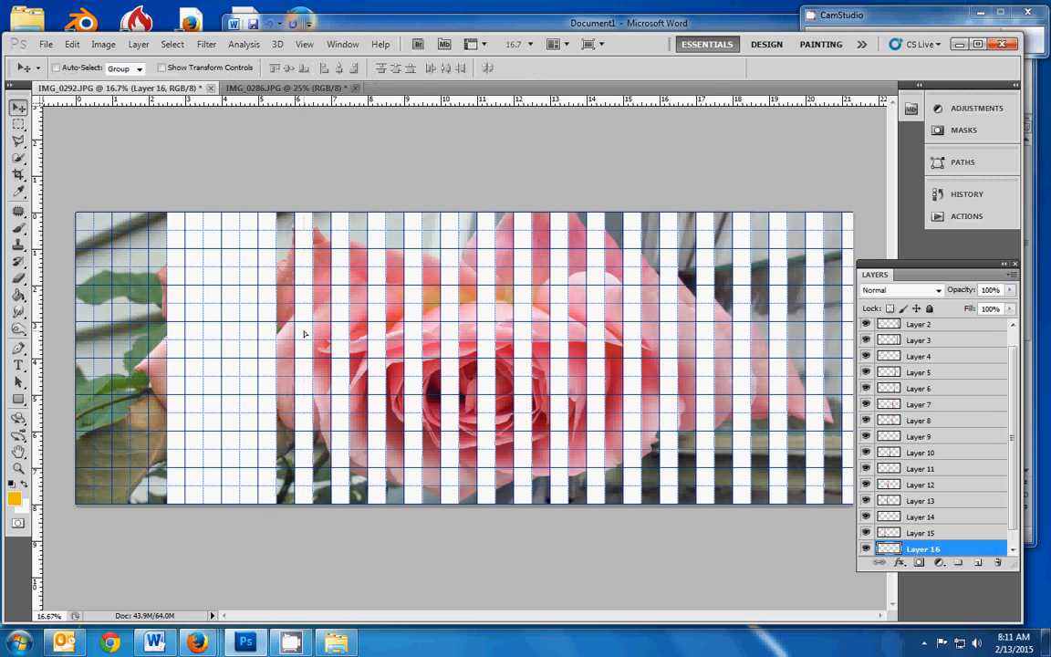
{"action": "left_click", "coordinate": [807, 20]}
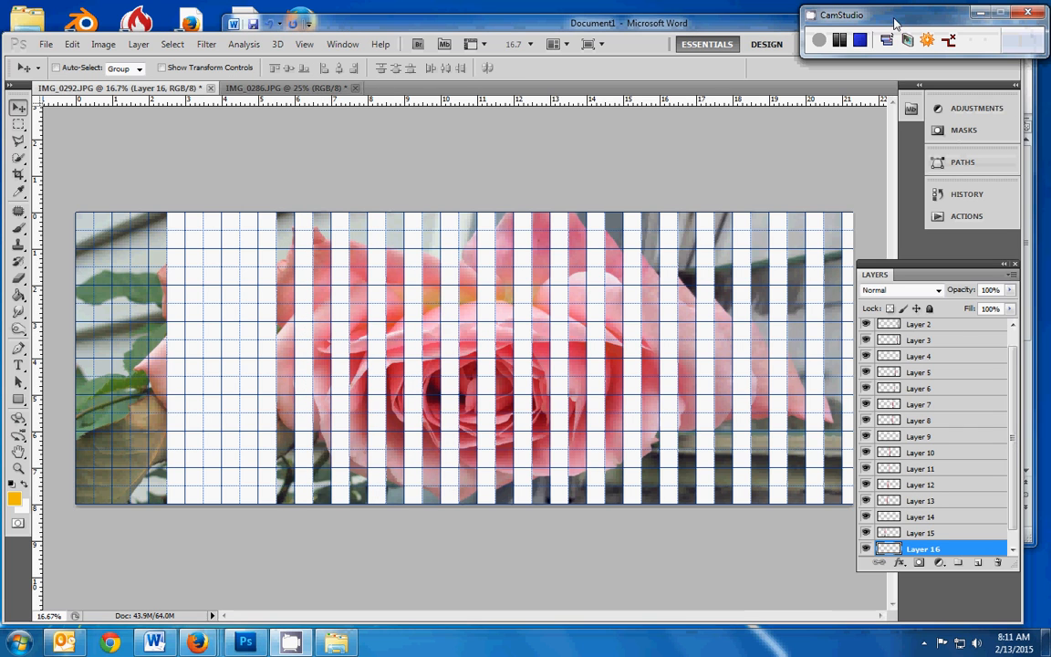
{"action": "left_click", "coordinate": [841, 39]}
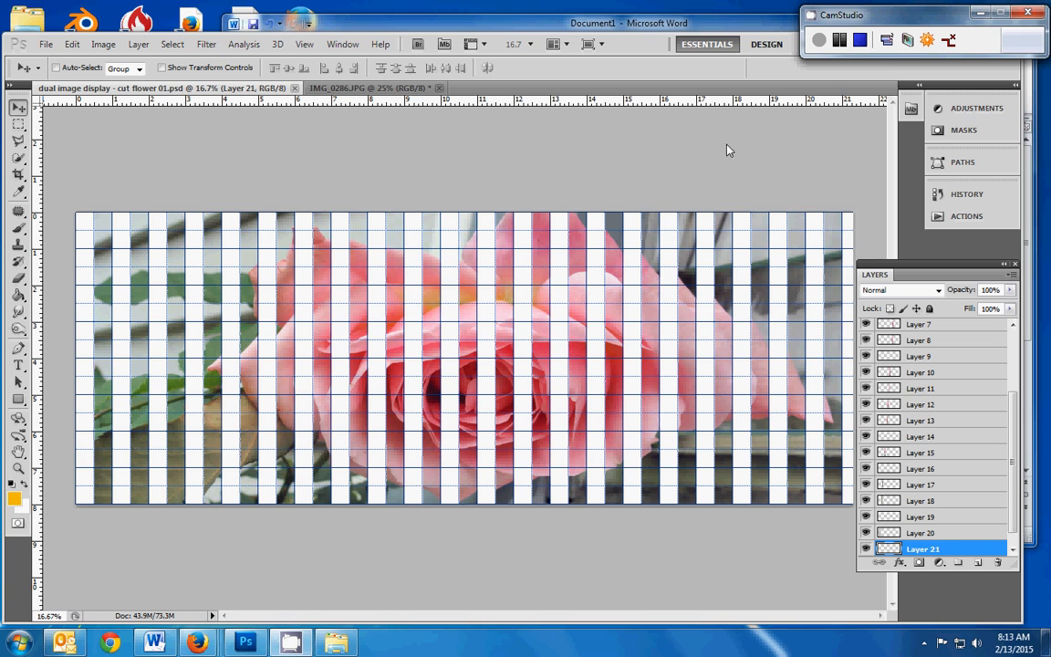
Switch to the IMG_0286.JPG document and show the grid over the yellow flower photo
{"action": "left_click", "coordinate": [371, 88]}
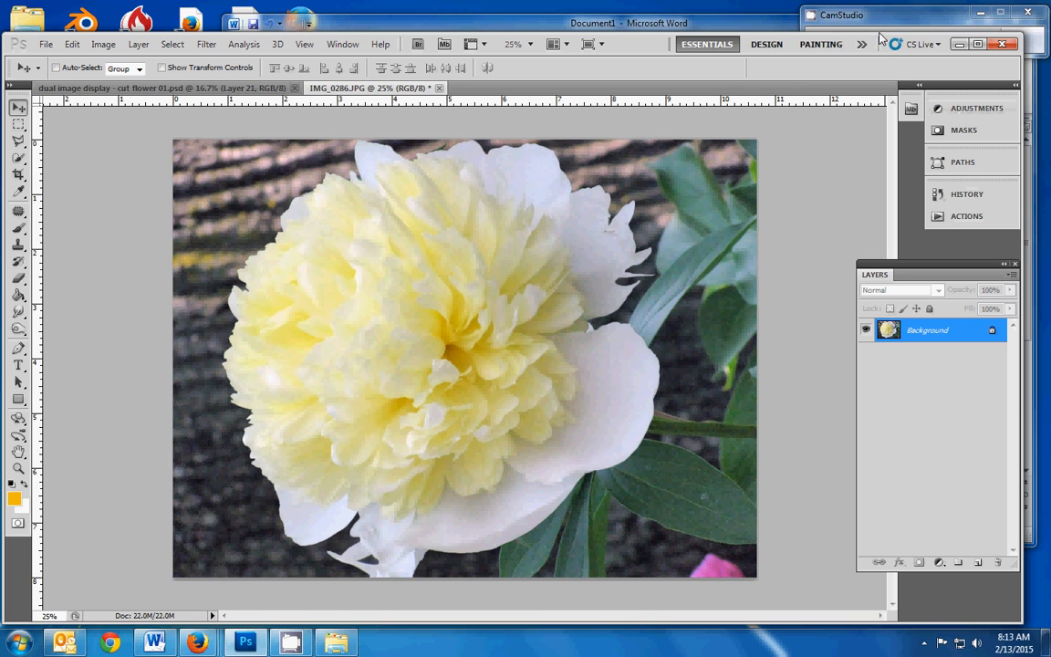
{"action": "left_click", "coordinate": [303, 45]}
{"action": "mouse_move", "coordinate": [315, 260]}
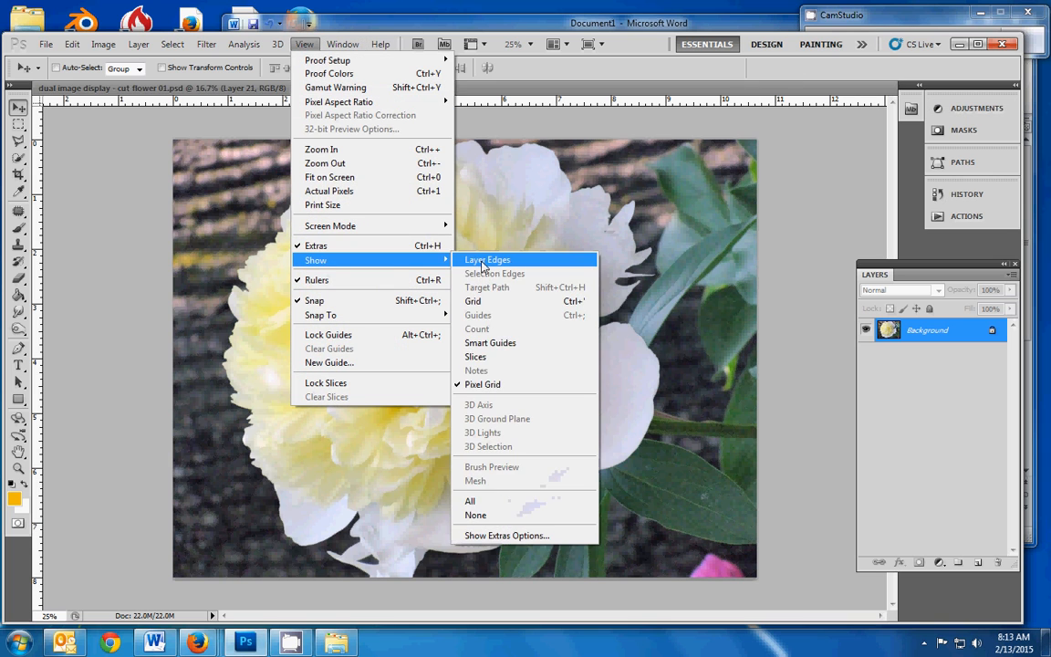
{"action": "left_click", "coordinate": [509, 301]}
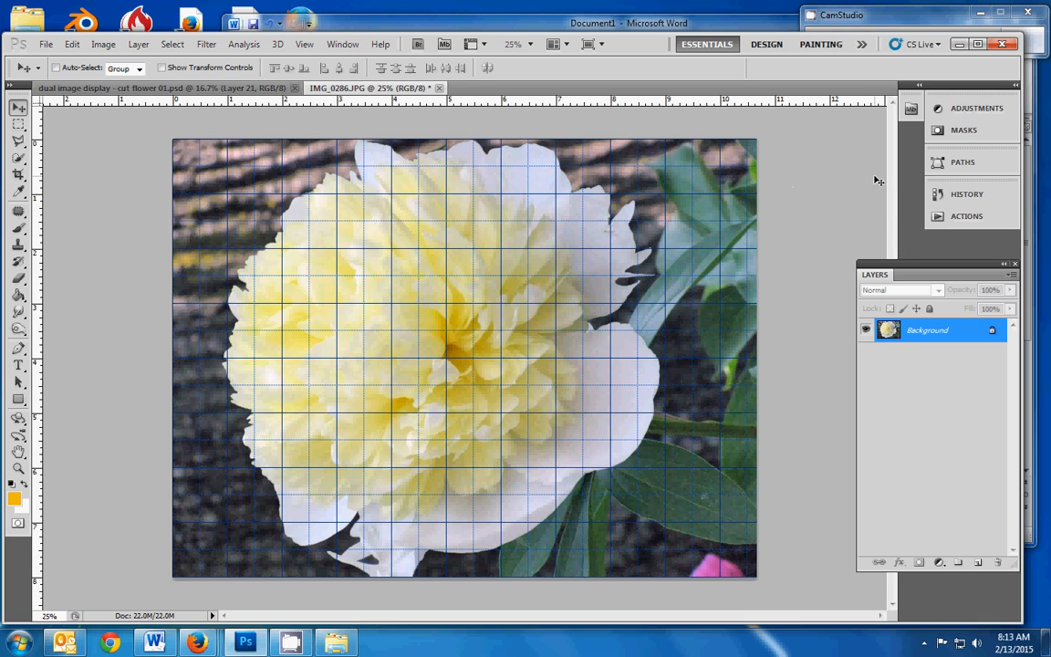
Float both documents in windows, narrow the IMG_0286.JPG window and place the striped rose document beside it
{"action": "left_click", "coordinate": [567, 50]}
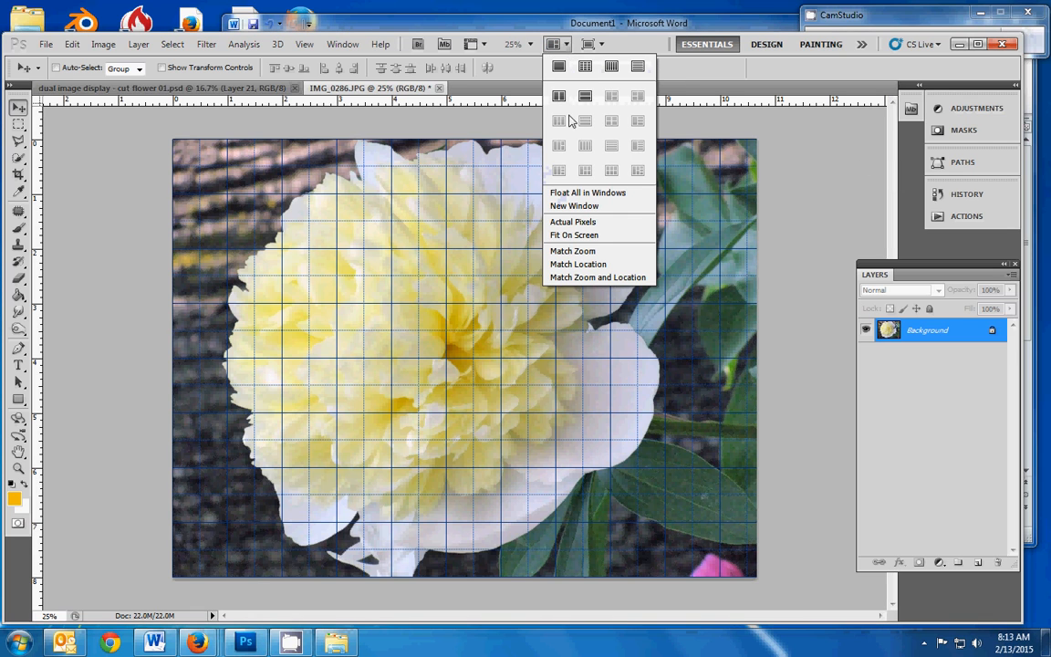
{"action": "left_click", "coordinate": [575, 193]}
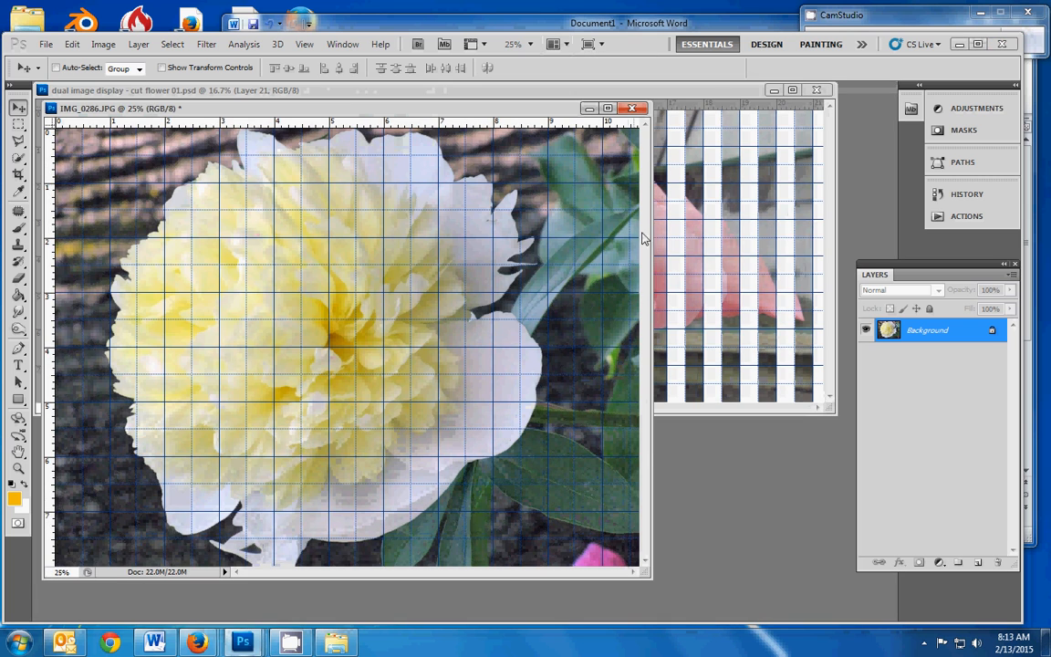
{"action": "left_click_drag", "start_coordinate": [650, 449], "coordinate": [413, 425]}
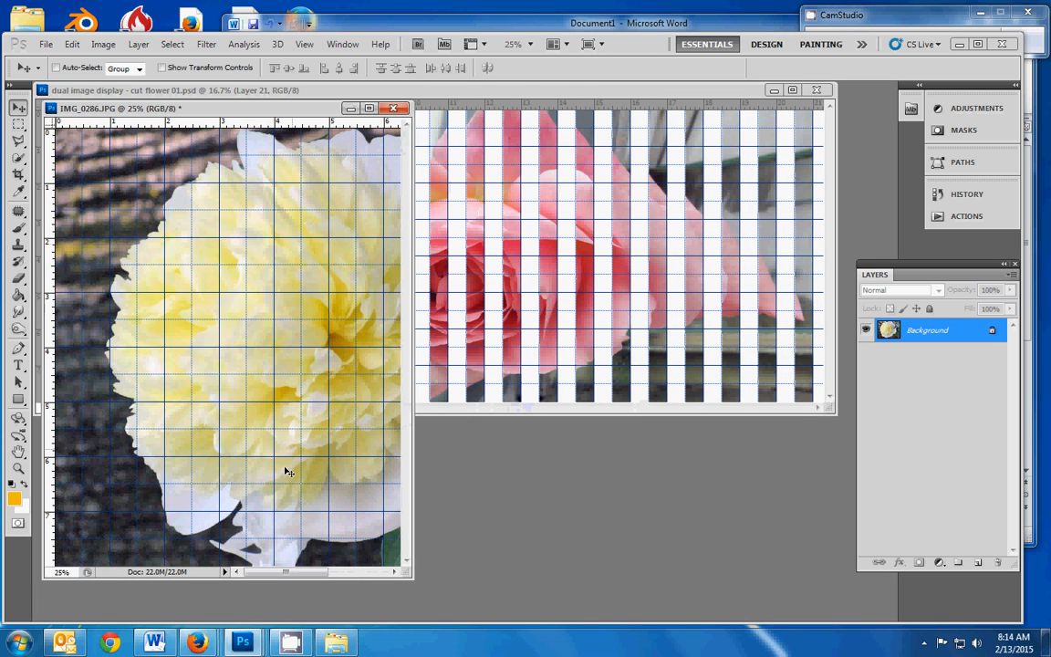
{"action": "left_click_drag", "start_coordinate": [284, 572], "coordinate": [351, 573]}
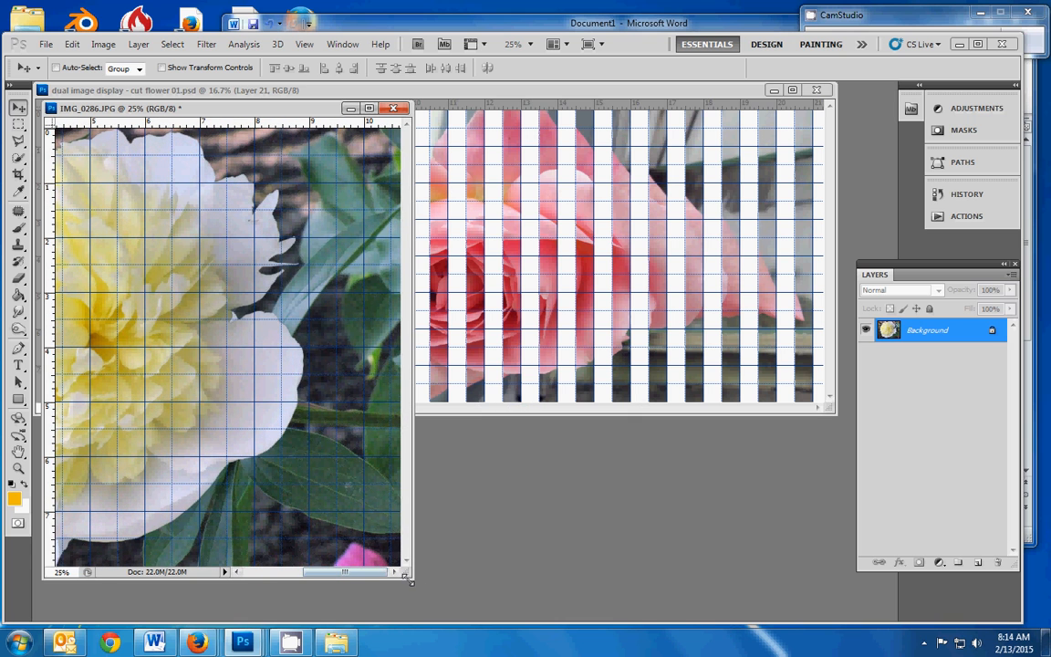
{"action": "left_click_drag", "start_coordinate": [416, 582], "coordinate": [445, 610]}
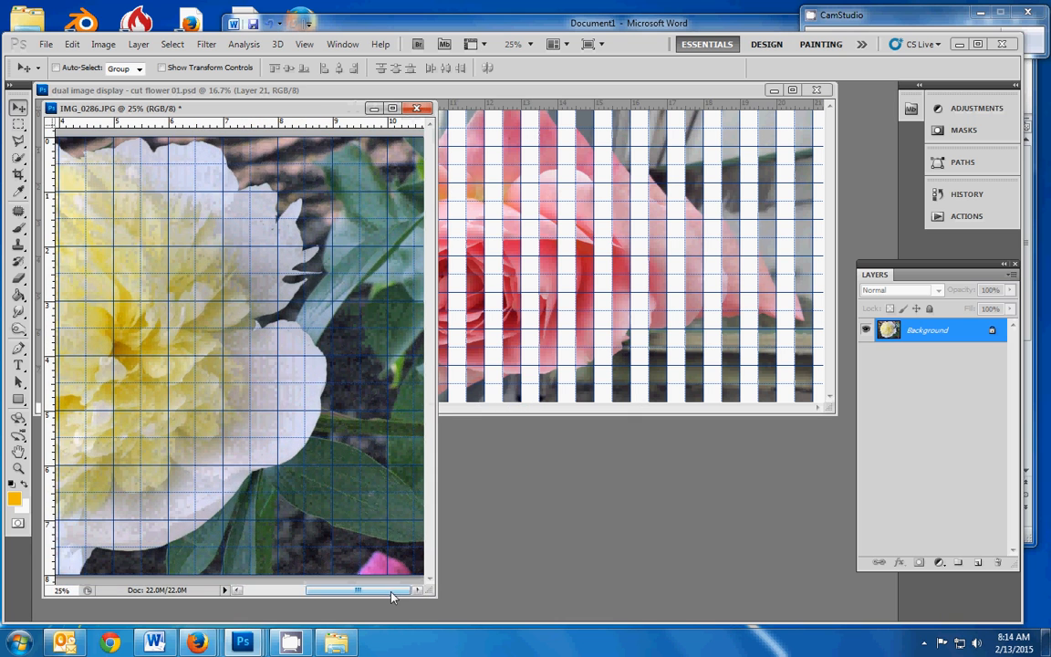
{"action": "left_click_drag", "start_coordinate": [352, 591], "coordinate": [297, 588]}
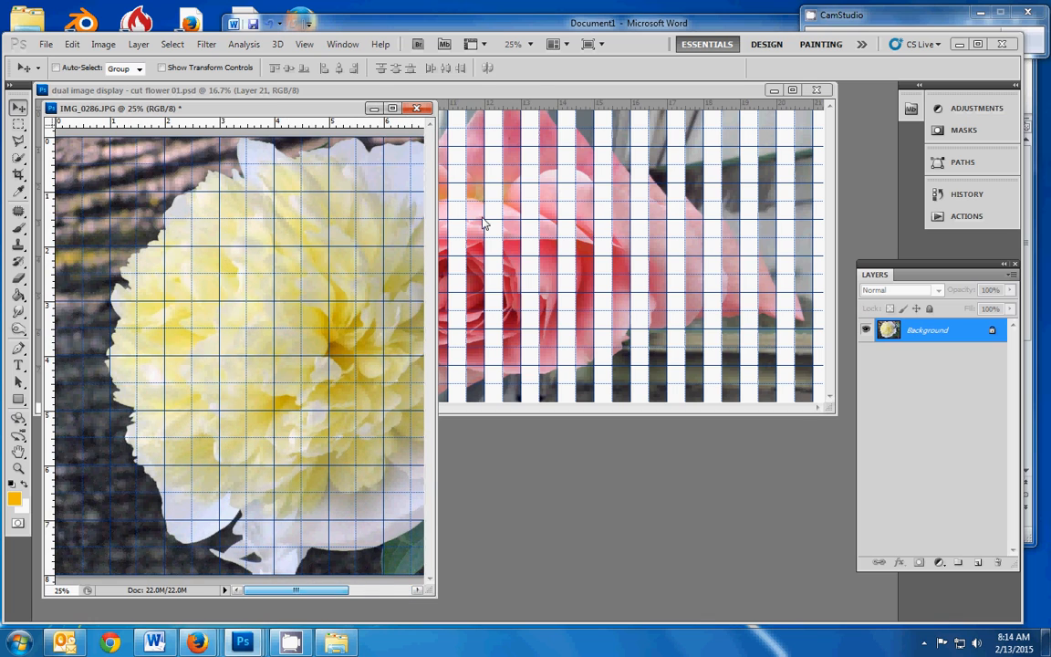
{"action": "left_click_drag", "start_coordinate": [538, 90], "coordinate": [781, 134]}
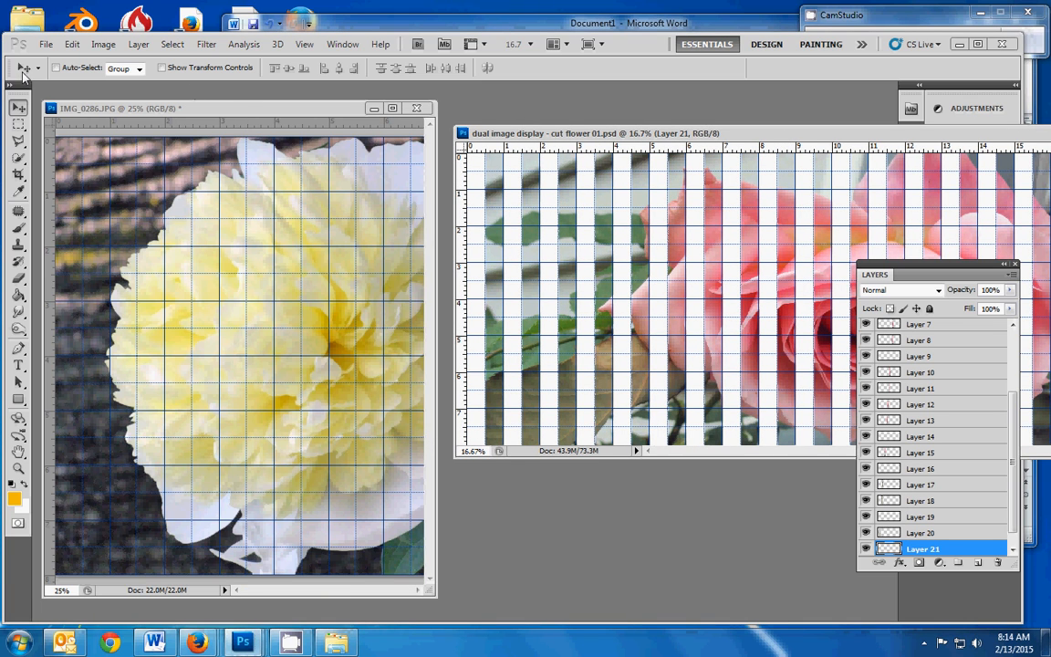
Cut the full-height strip between 0 and 0.5 inches from the yellow flower photo with the Rectangular Marquee
{"action": "left_click", "coordinate": [20, 129]}
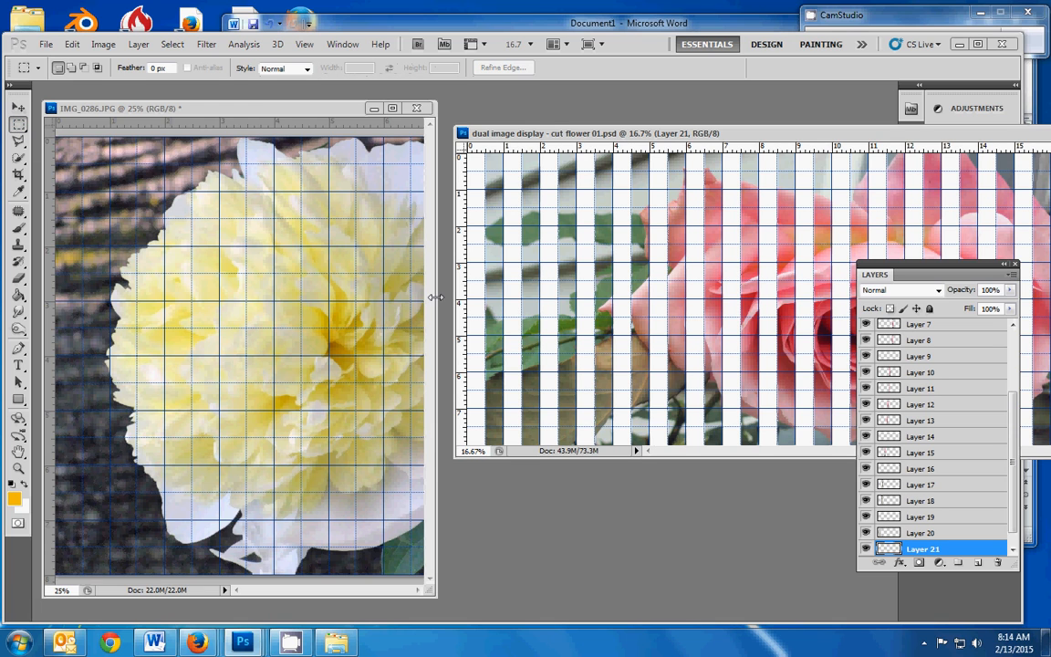
{"action": "left_click_drag", "start_coordinate": [435, 298], "coordinate": [473, 288]}
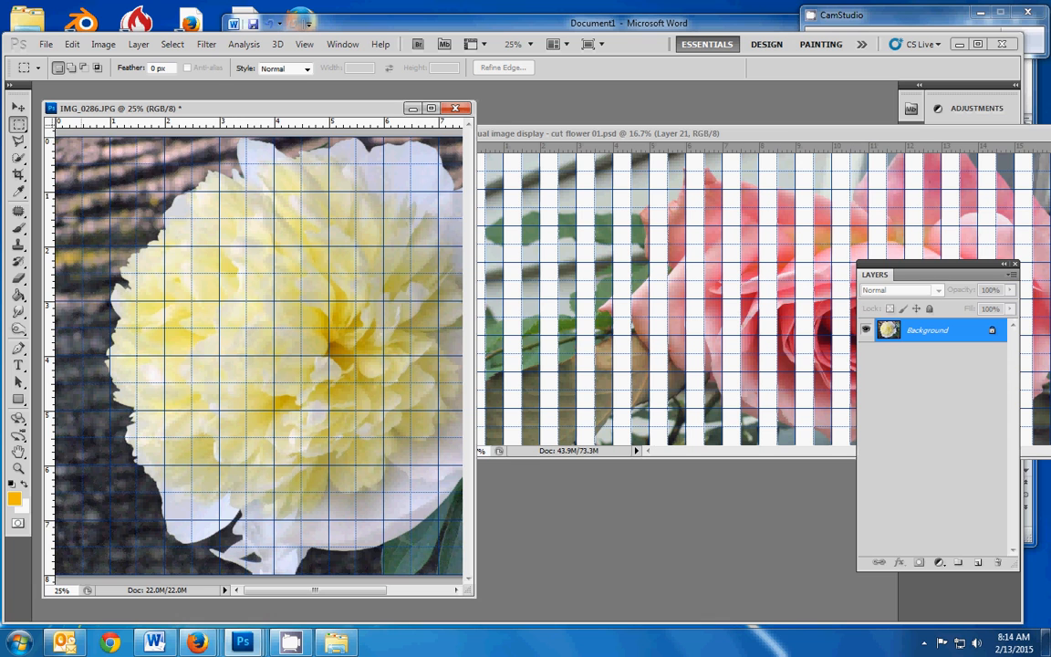
{"action": "left_click_drag", "start_coordinate": [88, 381], "coordinate": [57, 579]}
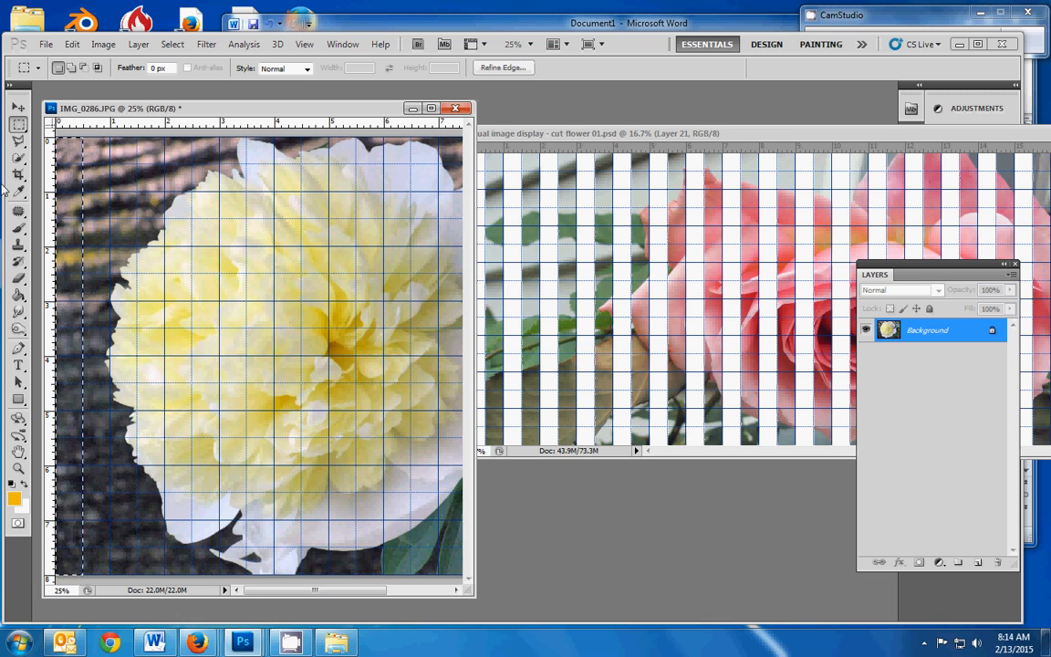
{"action": "left_click", "coordinate": [72, 45]}
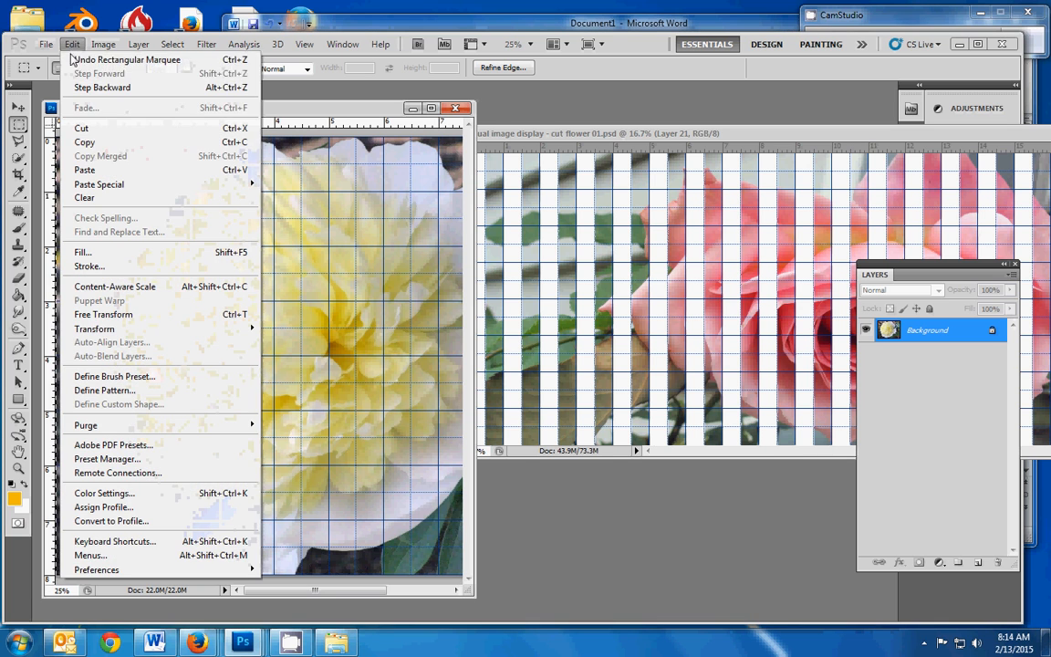
{"action": "left_click", "coordinate": [84, 143]}
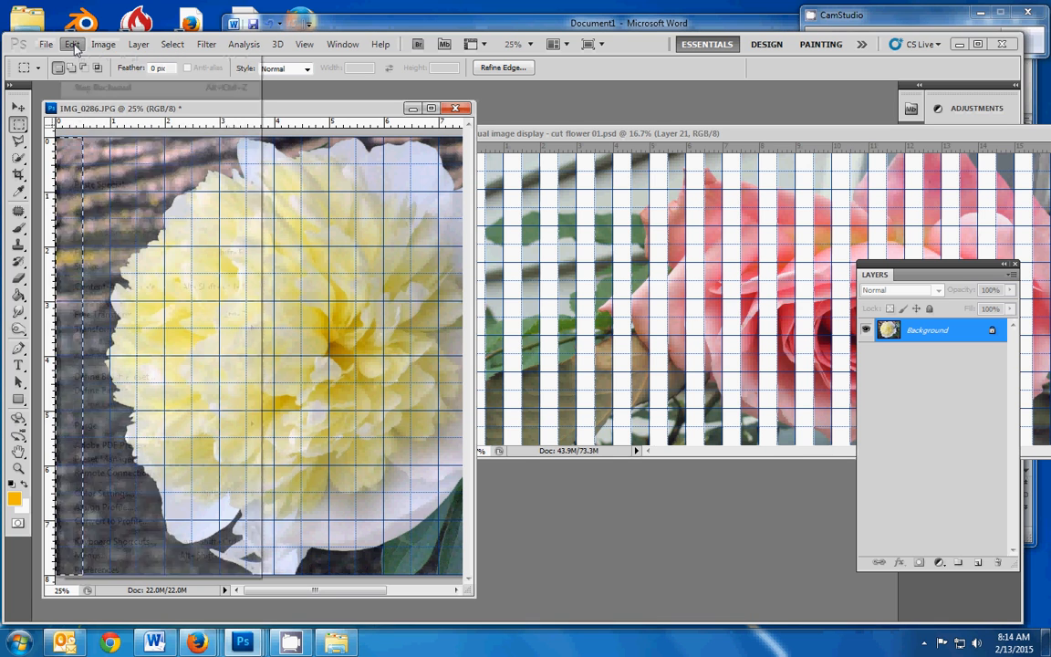
{"action": "left_click", "coordinate": [72, 45]}
{"action": "left_click", "coordinate": [83, 129]}
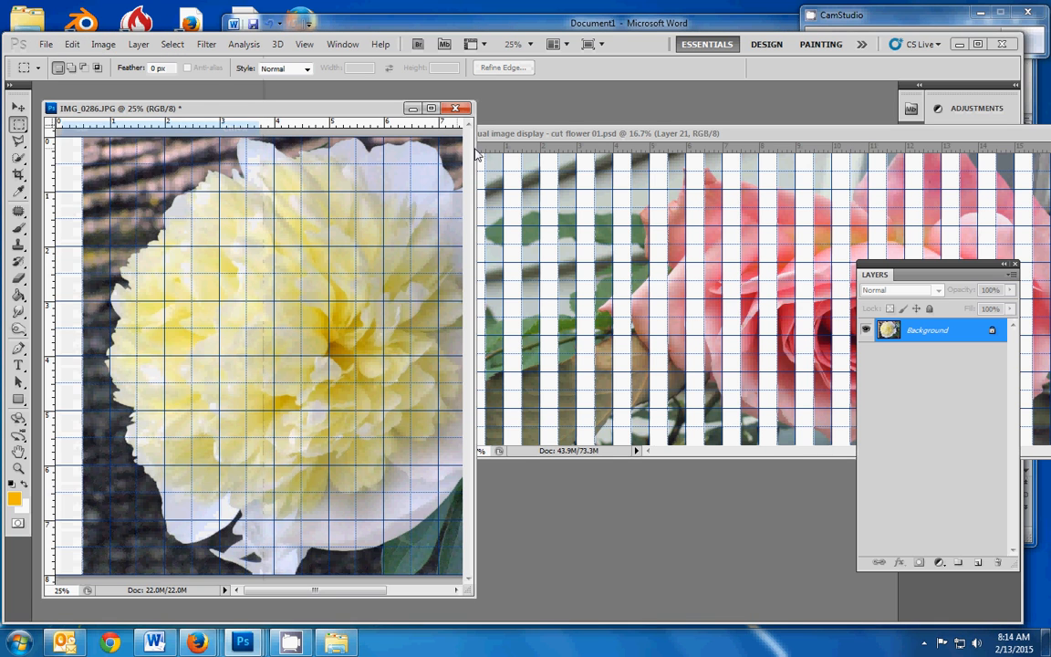
Paste the strip as a new layer in the rose document and move it into the white gap between 0 and 0.5 inches
{"action": "left_click", "coordinate": [528, 135]}
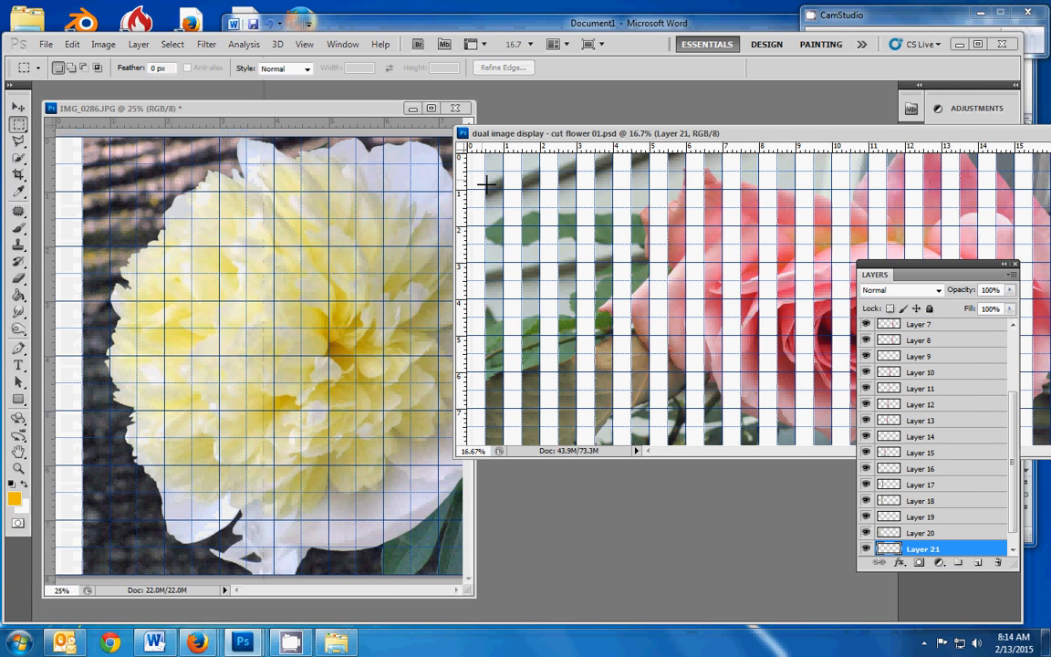
{"action": "left_click", "coordinate": [72, 45]}
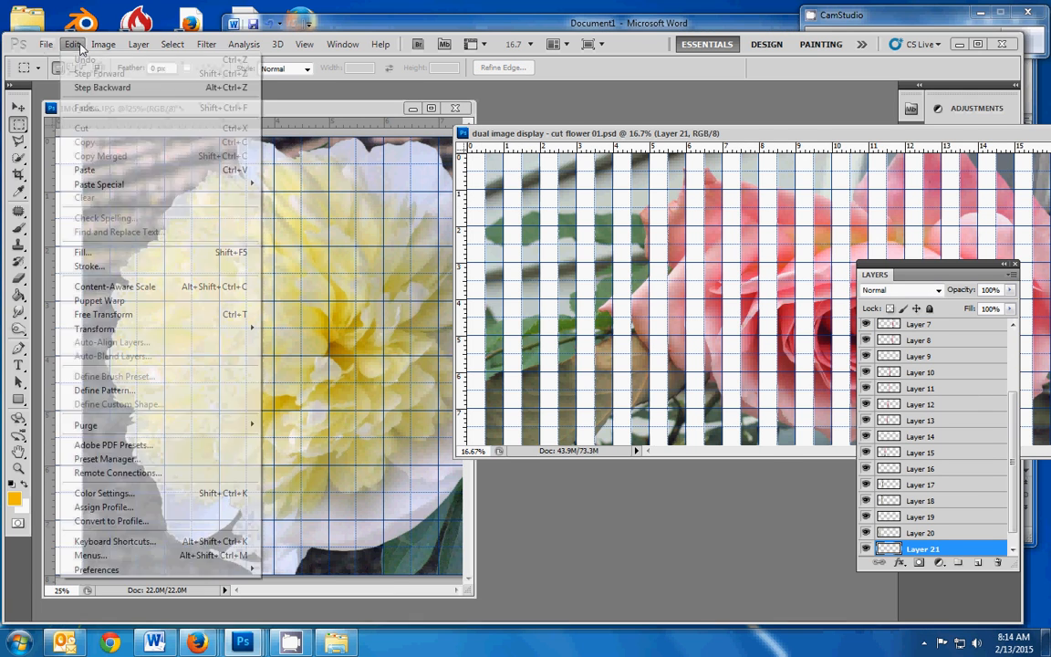
{"action": "left_click", "coordinate": [91, 170]}
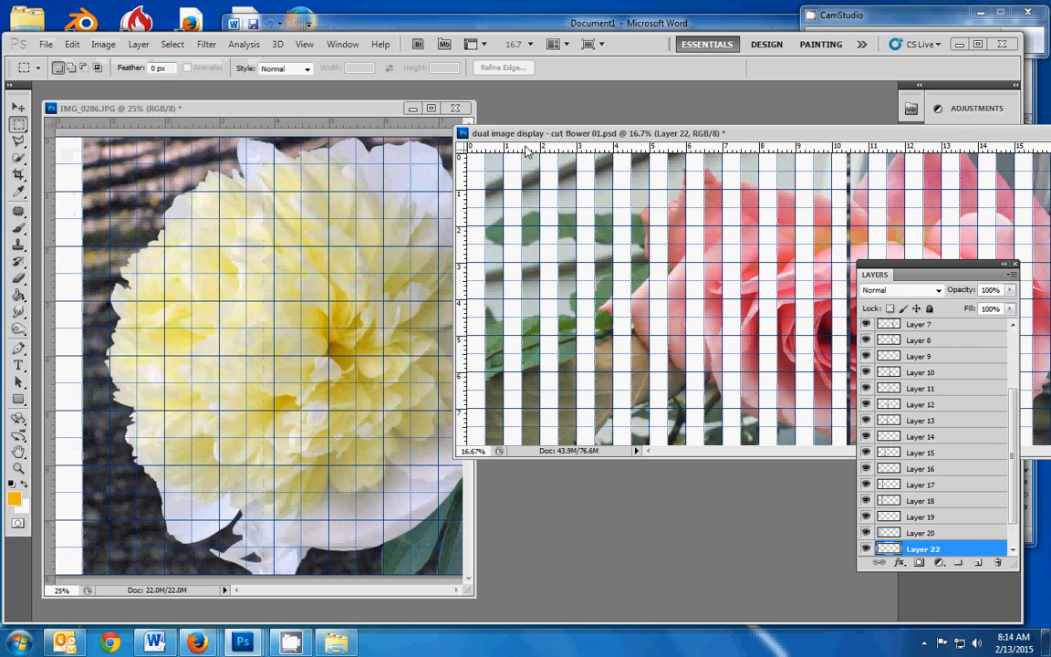
{"action": "left_click", "coordinate": [19, 104]}
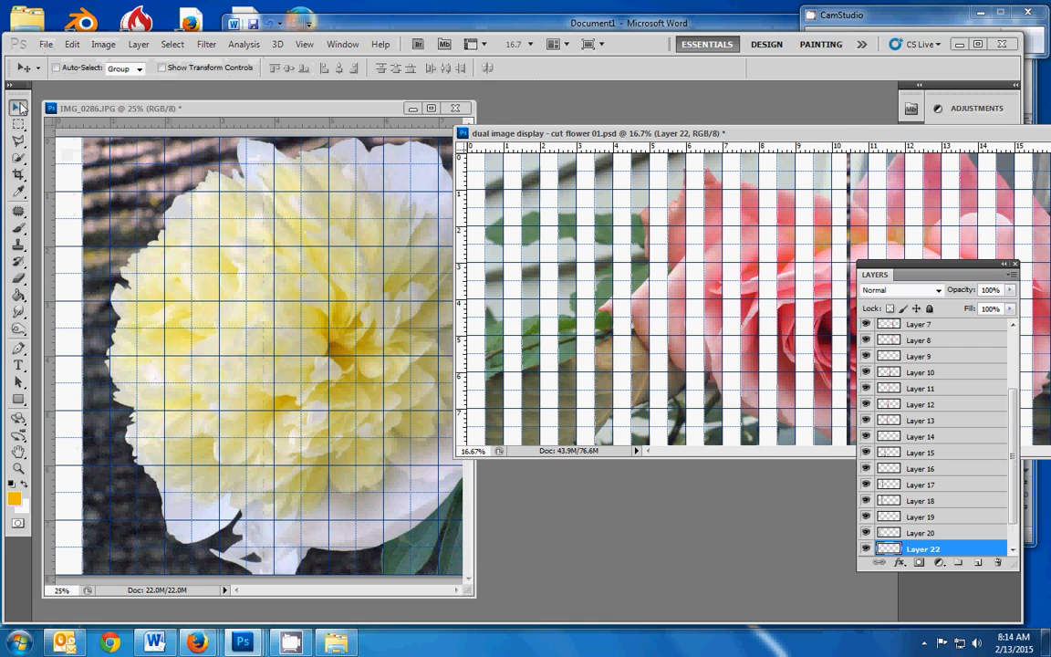
{"action": "left_click_drag", "start_coordinate": [848, 176], "coordinate": [468, 180]}
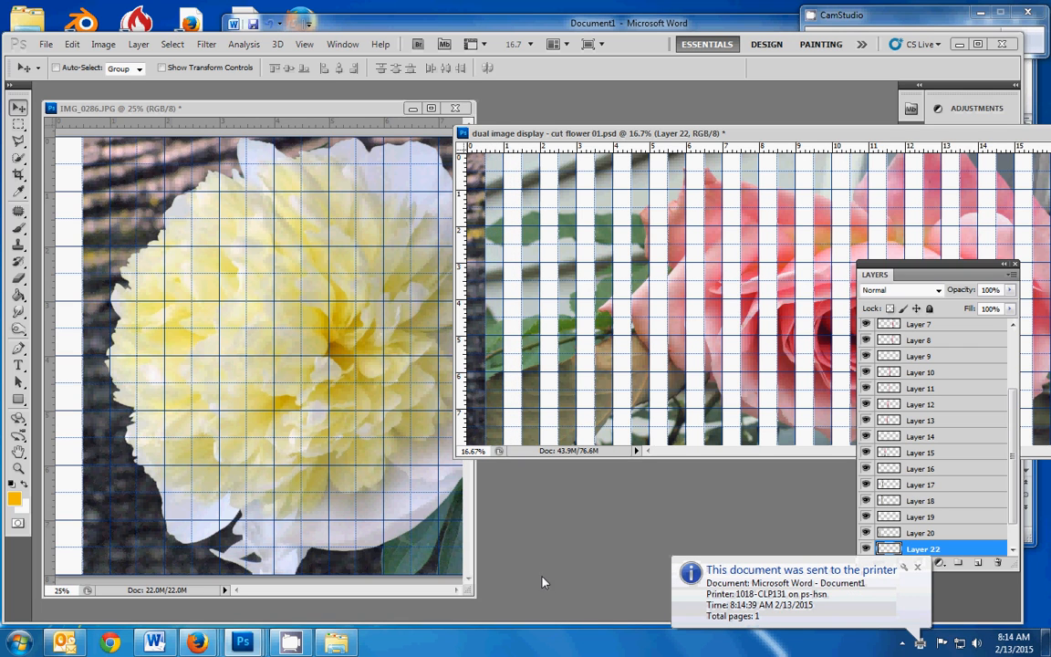
Widen the IMG_0286.JPG window and shift the rose document's window aside so both images stay accessible
{"action": "left_click", "coordinate": [297, 111]}
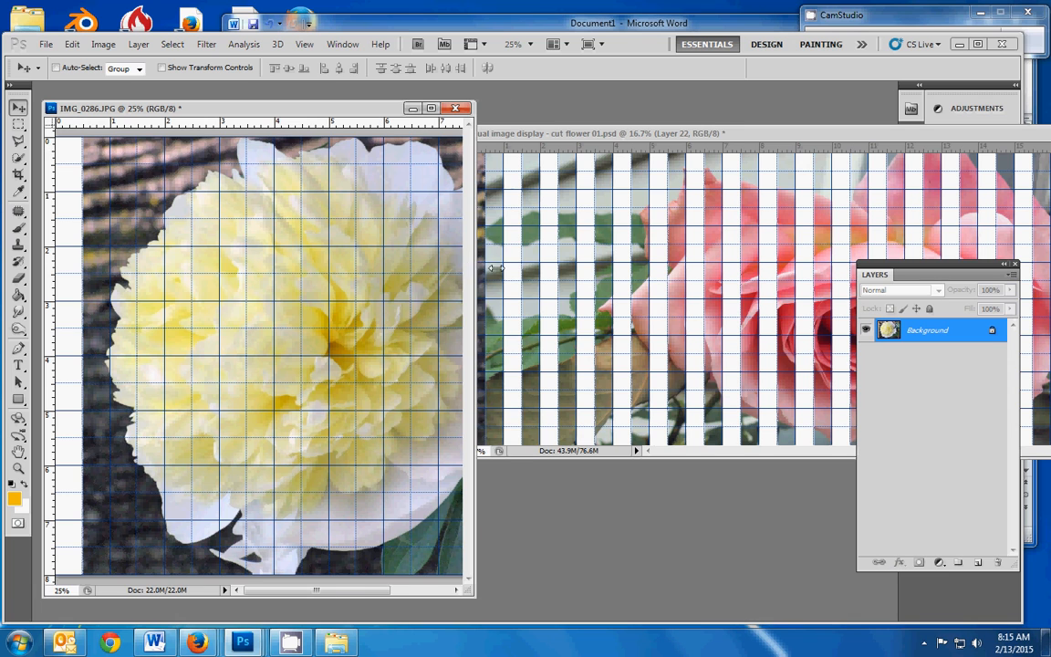
{"action": "left_click_drag", "start_coordinate": [475, 266], "coordinate": [553, 258]}
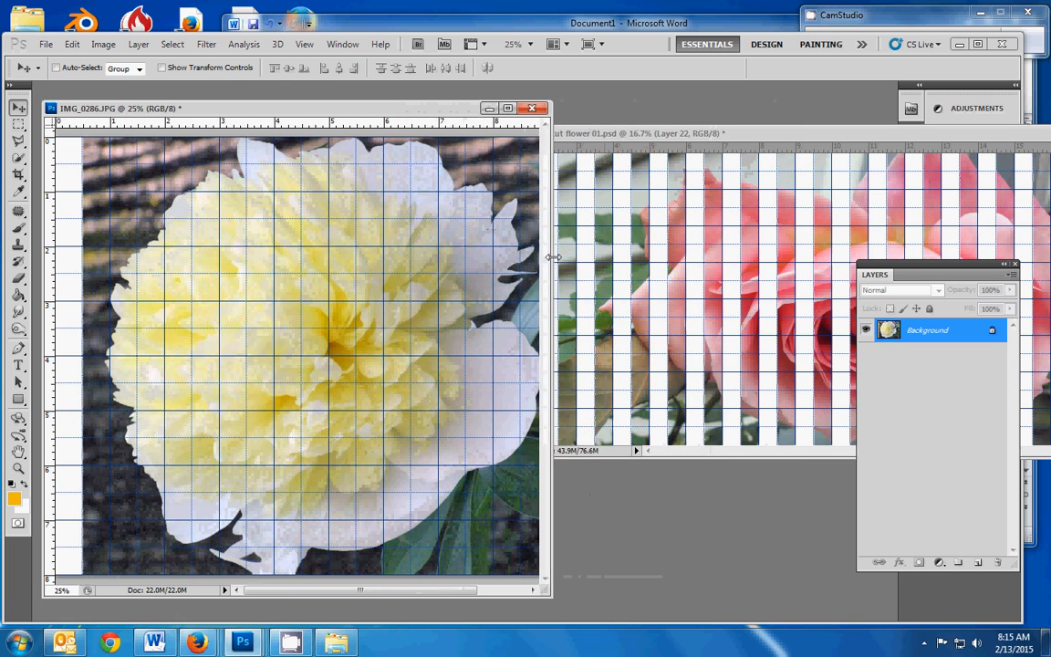
{"action": "left_click", "coordinate": [634, 133]}
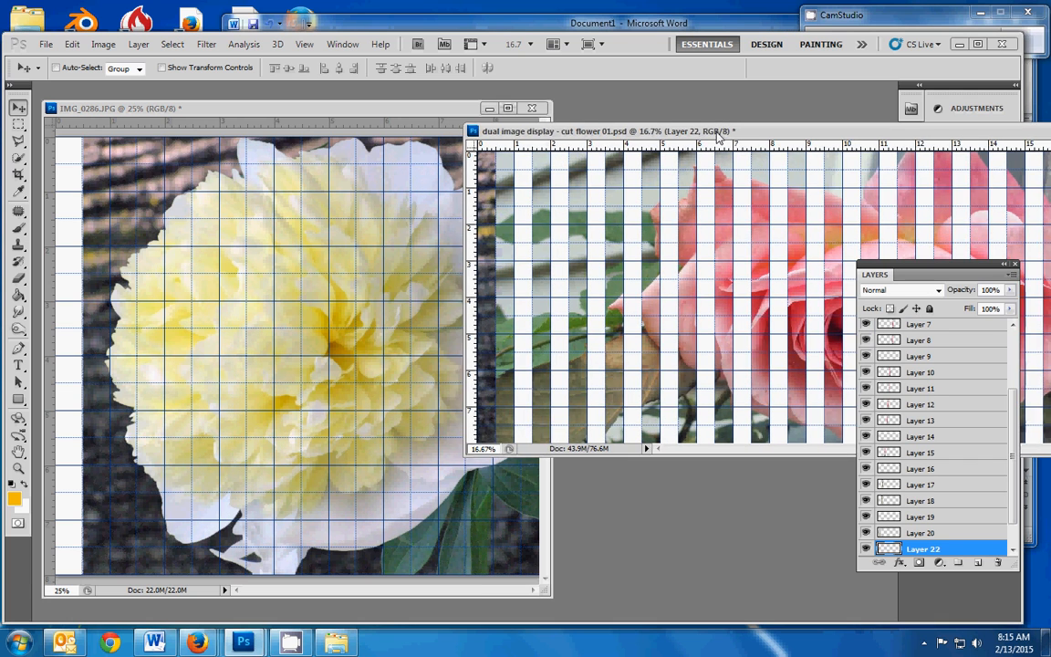
{"action": "left_click_drag", "start_coordinate": [718, 137], "coordinate": [813, 151]}
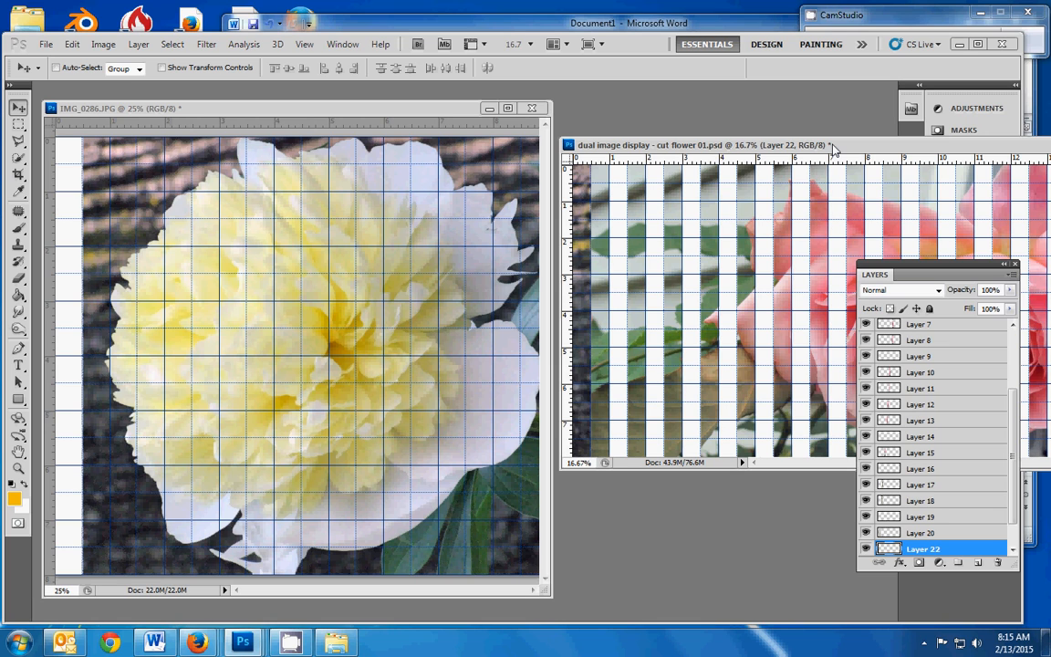
{"action": "left_click", "coordinate": [908, 19]}
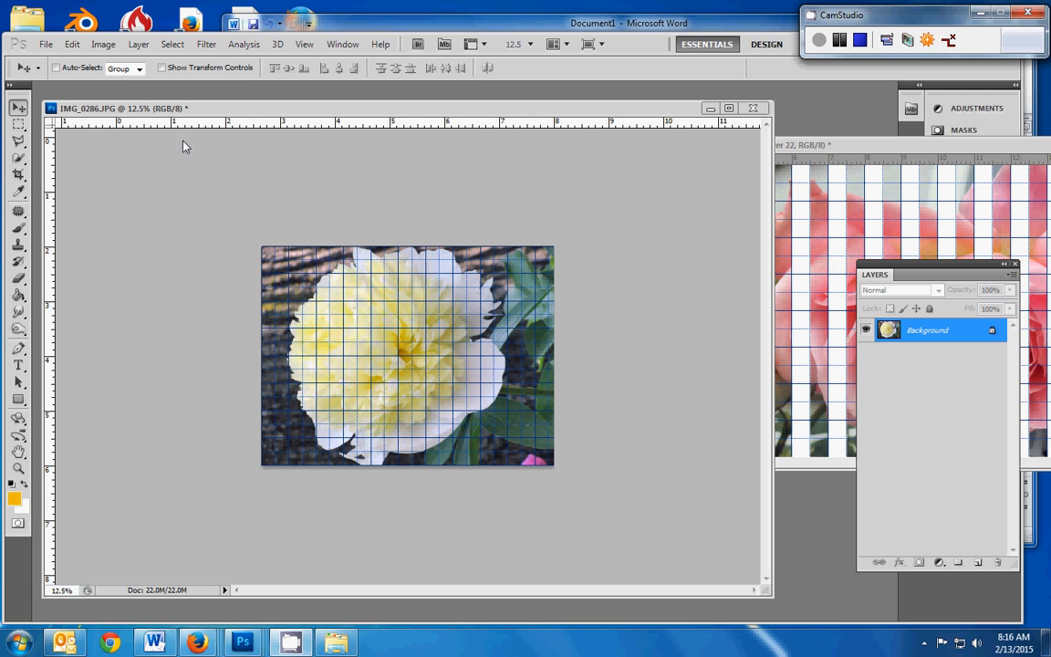
Extend the yellow flower photo's canvas to 21.3 inches wide, anchored at the middle left so the white space is added on the right
{"action": "left_click", "coordinate": [103, 45]}
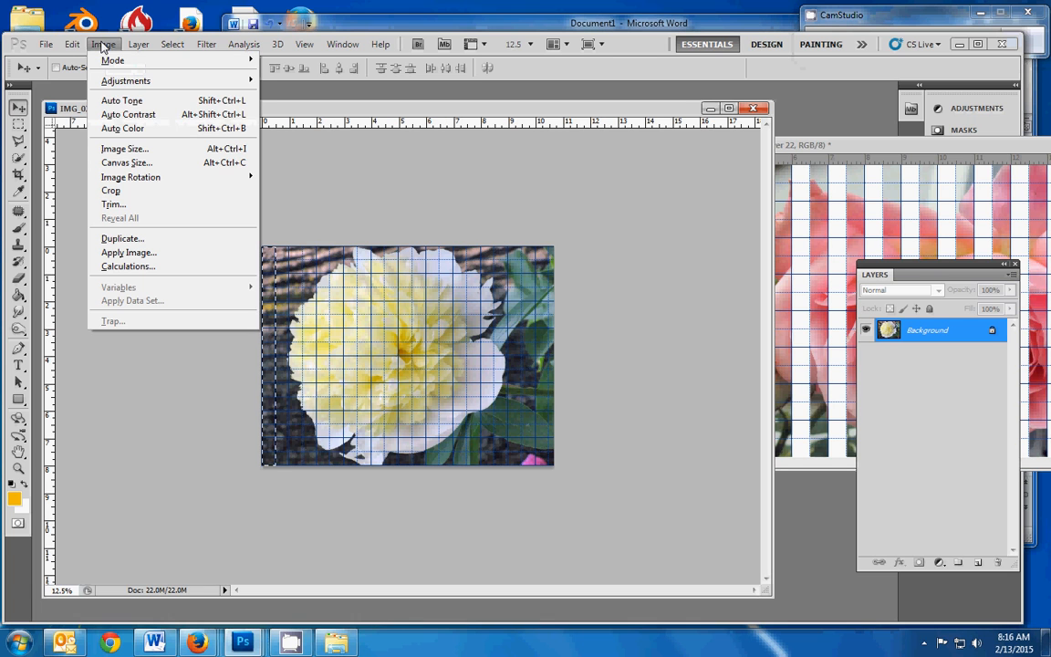
{"action": "left_click", "coordinate": [129, 163]}
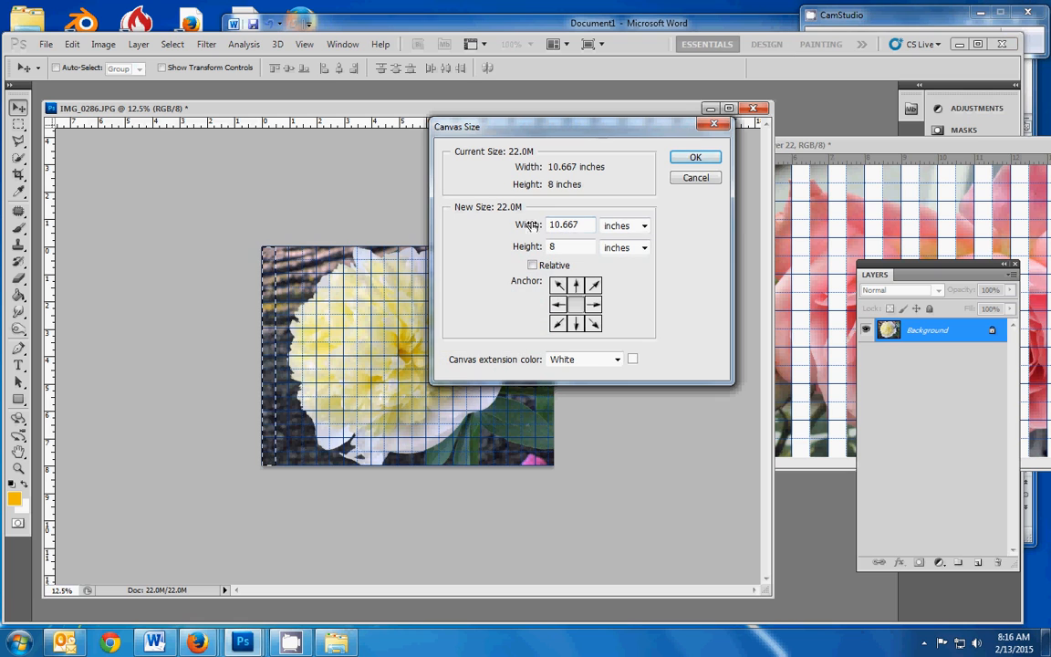
{"action": "left_click_drag", "start_coordinate": [582, 224], "coordinate": [548, 223]}
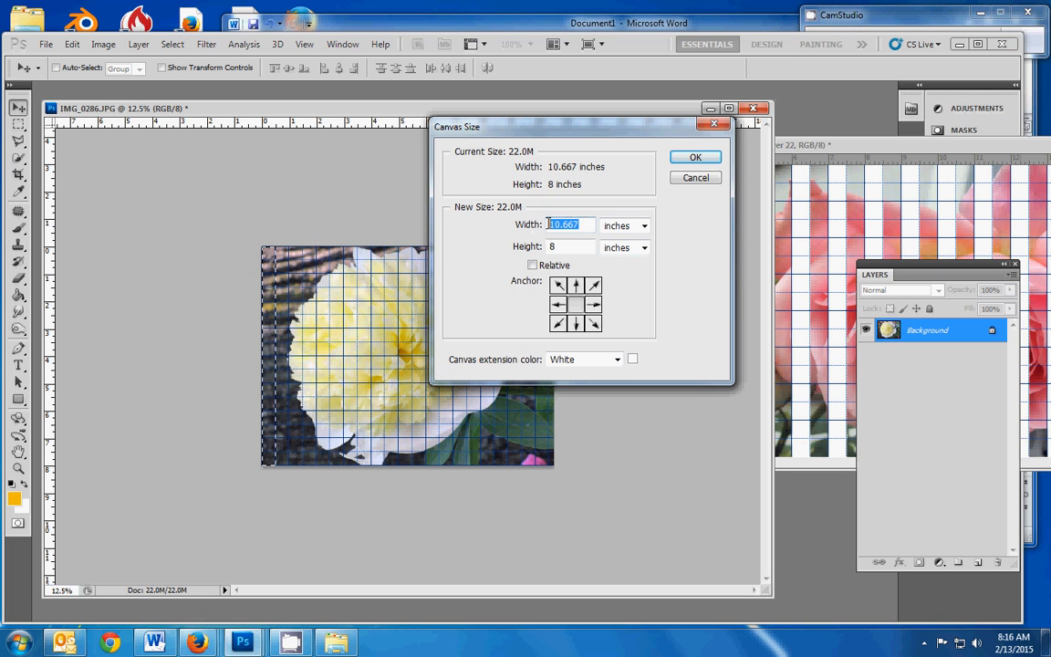
{"action": "type", "text": "21.3"}
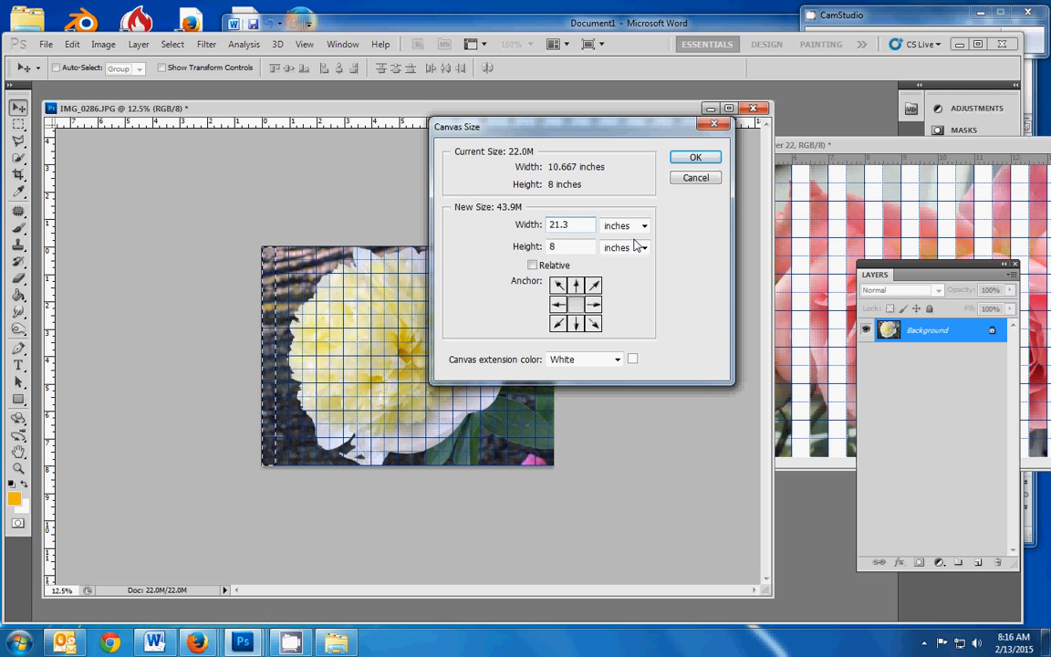
{"action": "left_click", "coordinate": [562, 308]}
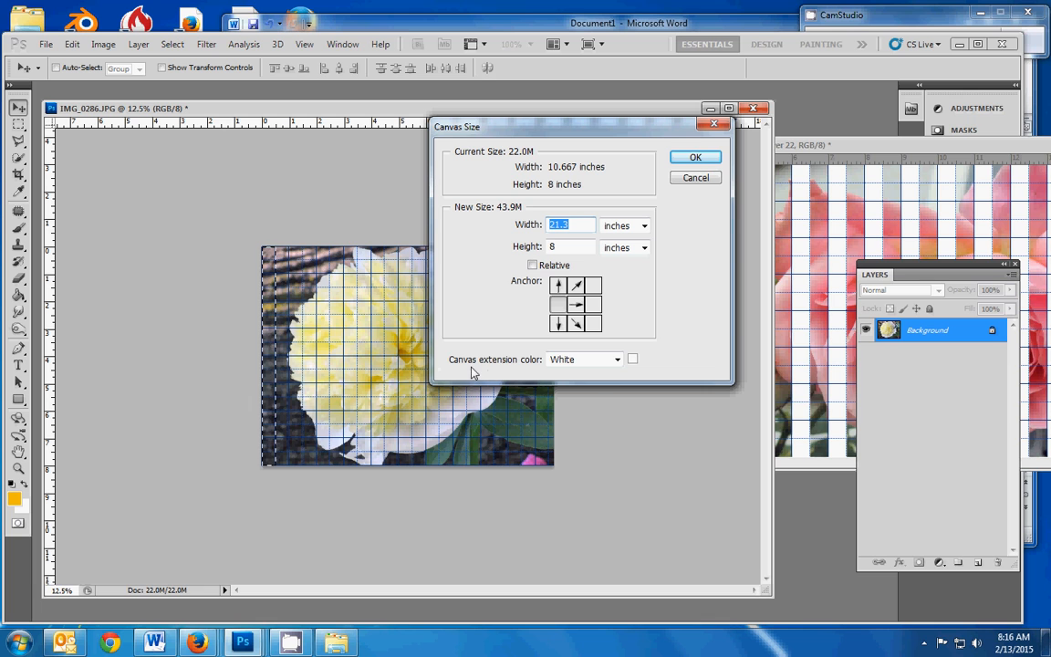
{"action": "left_click", "coordinate": [697, 159]}
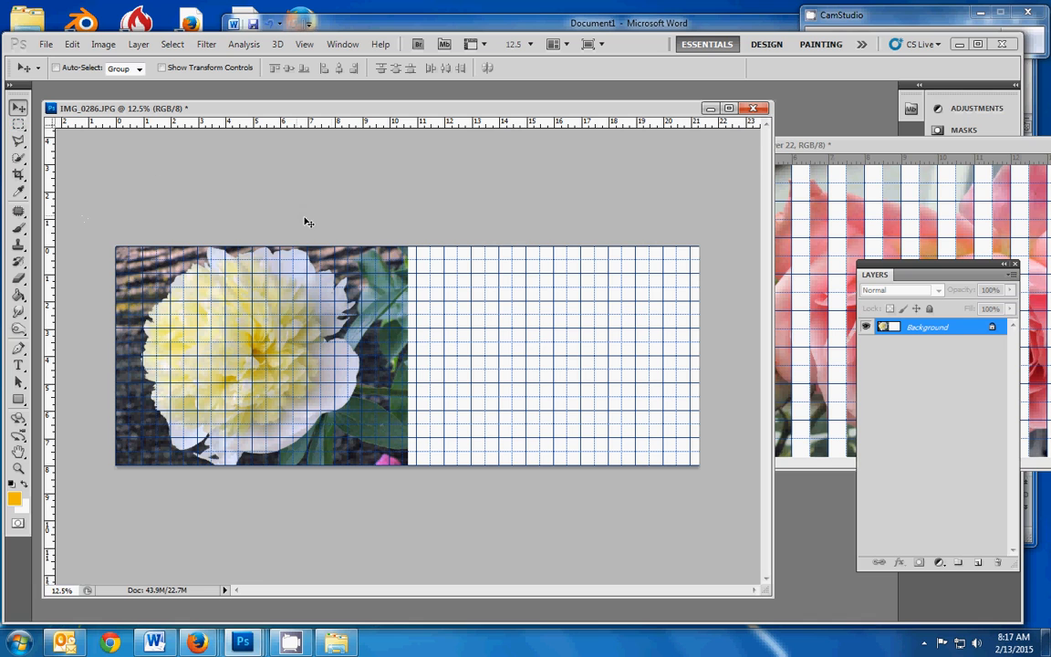
Select the leftover full-height sliver of the yellow flower photo past the 10.5-inch mark, fill it with white at 100% opacity and deselect
{"action": "left_click", "coordinate": [18, 123]}
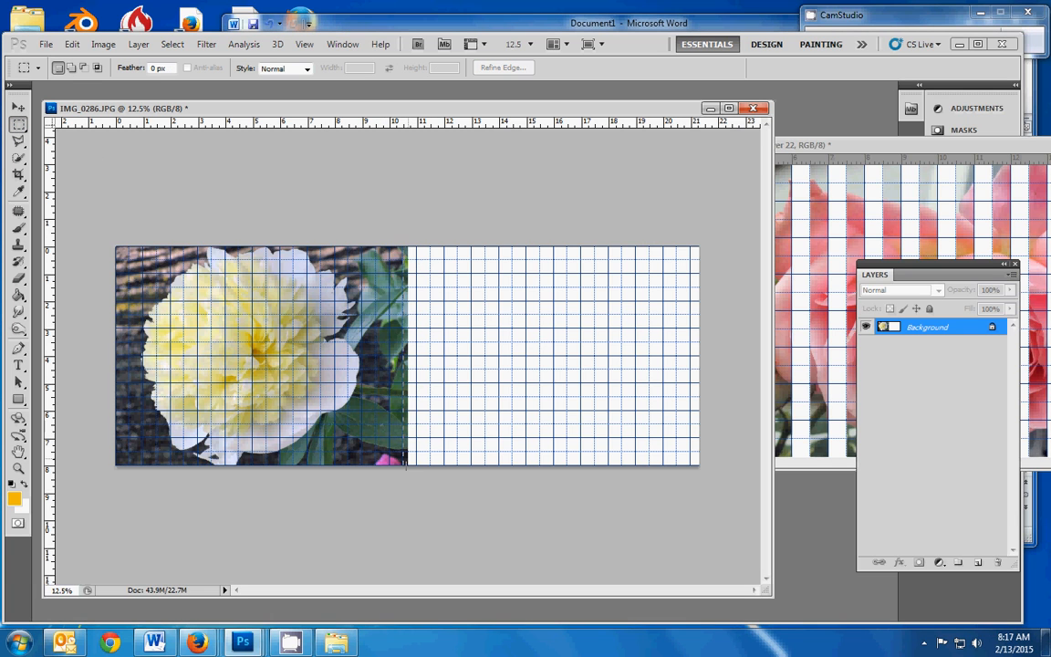
{"action": "left_click_drag", "start_coordinate": [408, 469], "coordinate": [409, 468]}
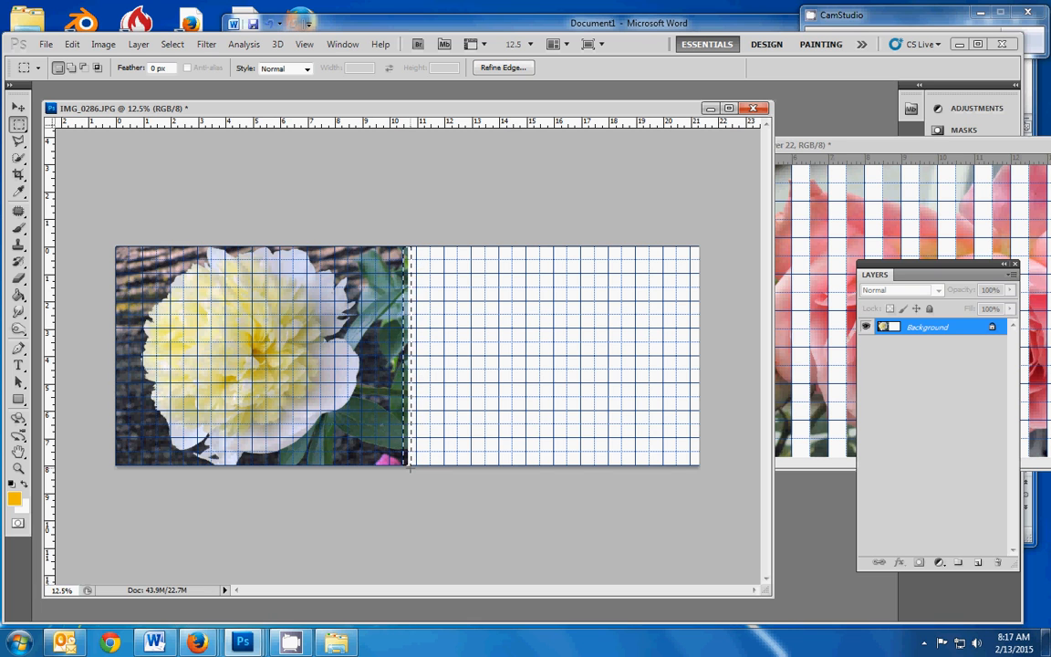
{"action": "key", "text": "shift+F5"}
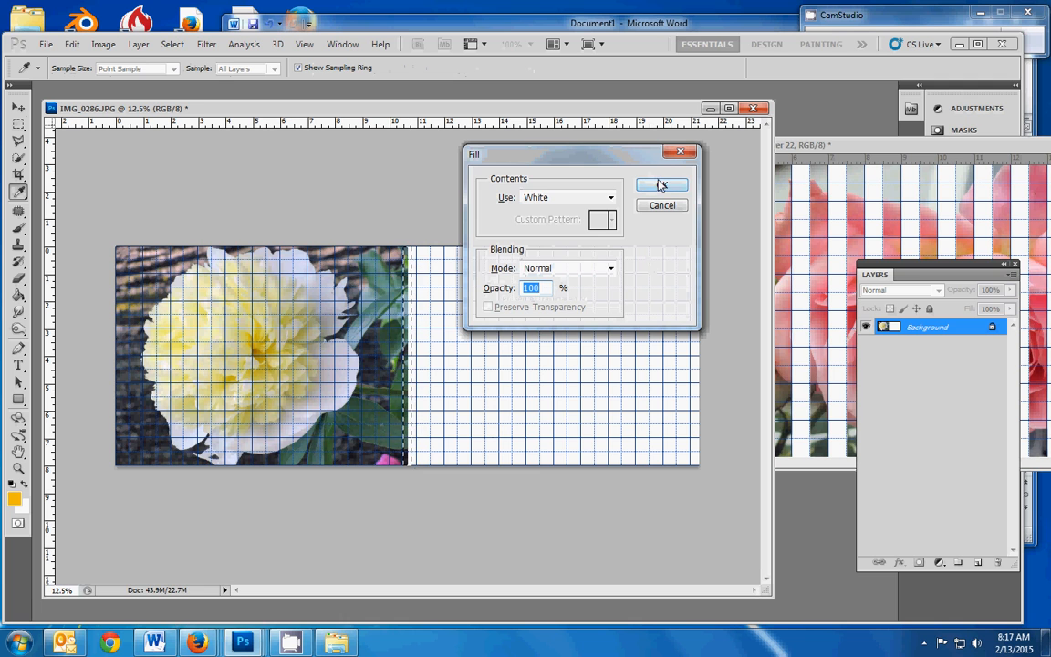
{"action": "left_click", "coordinate": [661, 185]}
{"action": "key", "text": "m"}
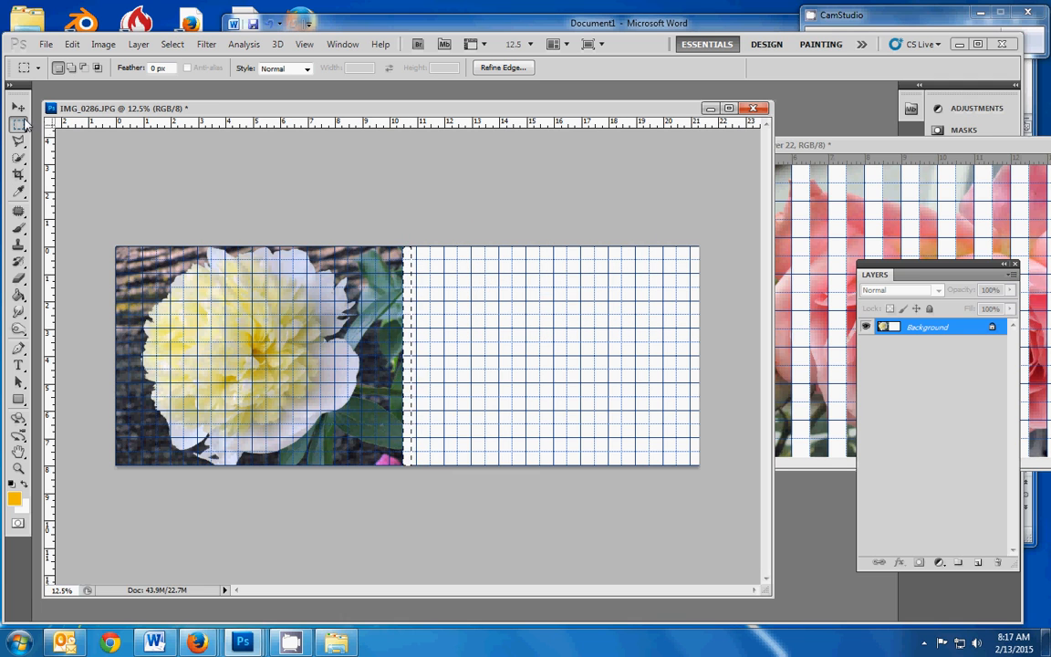
{"action": "left_click", "coordinate": [173, 44]}
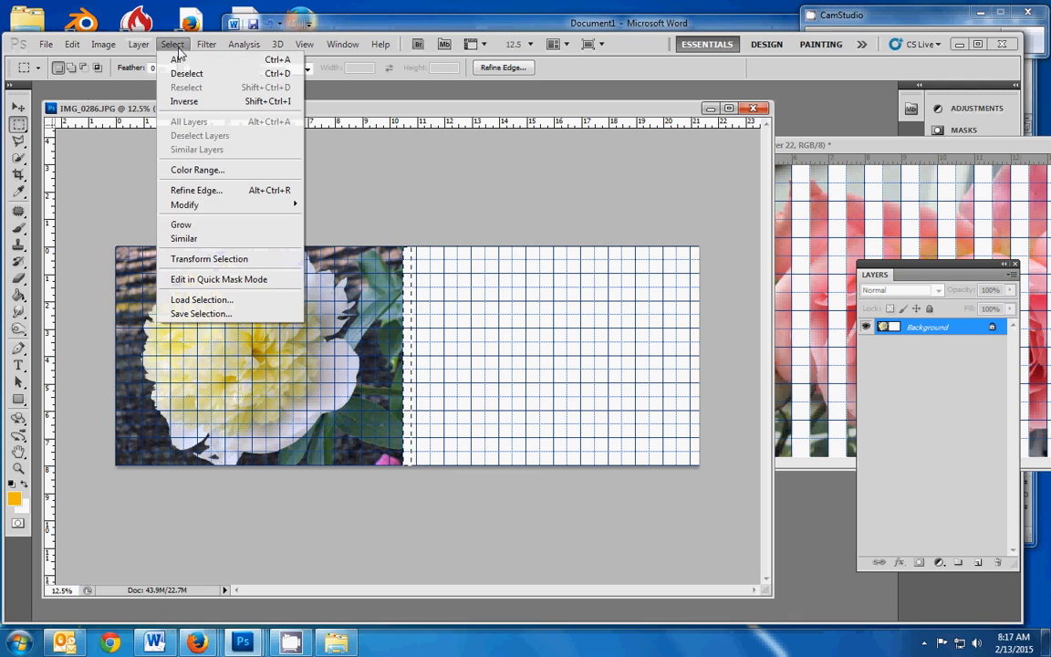
{"action": "left_click", "coordinate": [183, 73]}
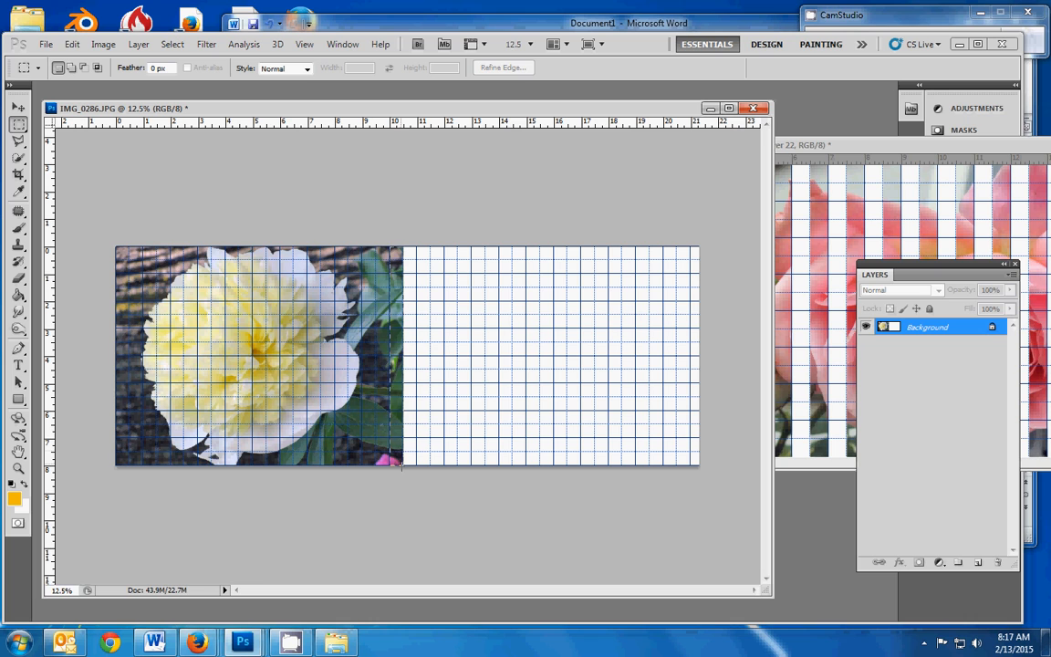
Cut the full-height strip between 10 and 10.5 inches, paste it as a new layer and move it to between 20 and 20.5 inches
{"action": "left_click_drag", "start_coordinate": [402, 469], "coordinate": [402, 467]}
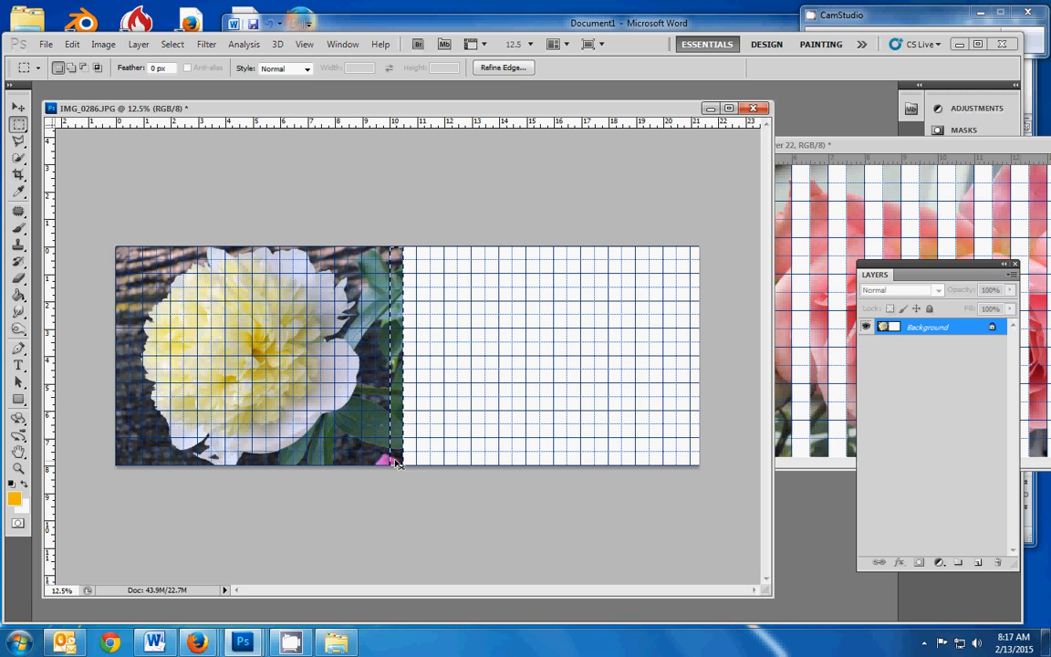
{"action": "key", "text": "BackSpace"}
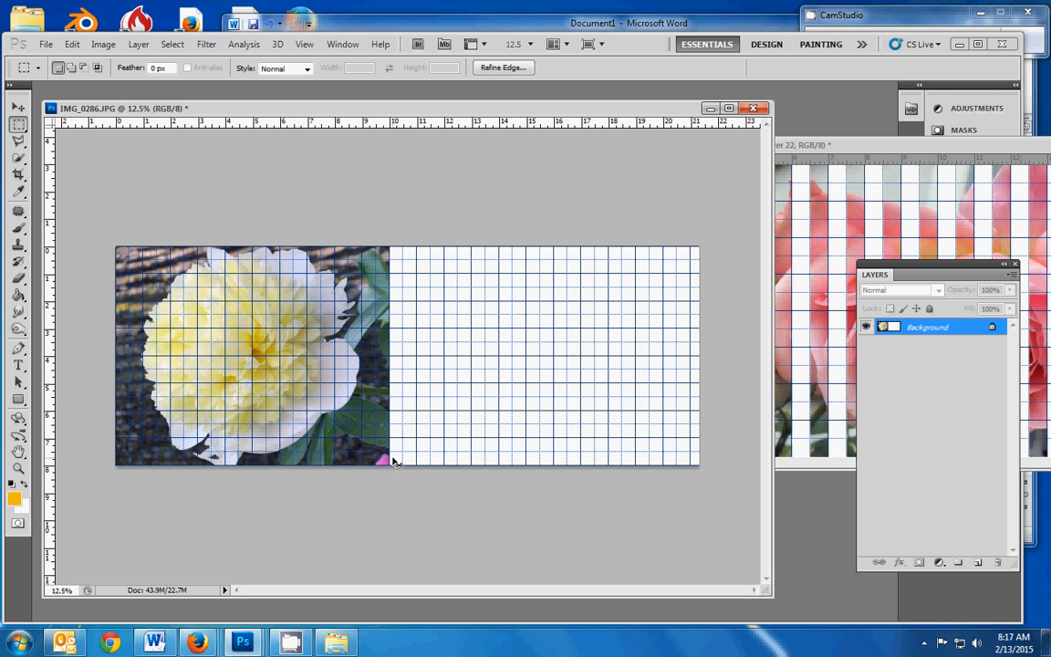
{"action": "key", "text": "ctrl+d"}
{"action": "key", "text": "ctrl+v"}
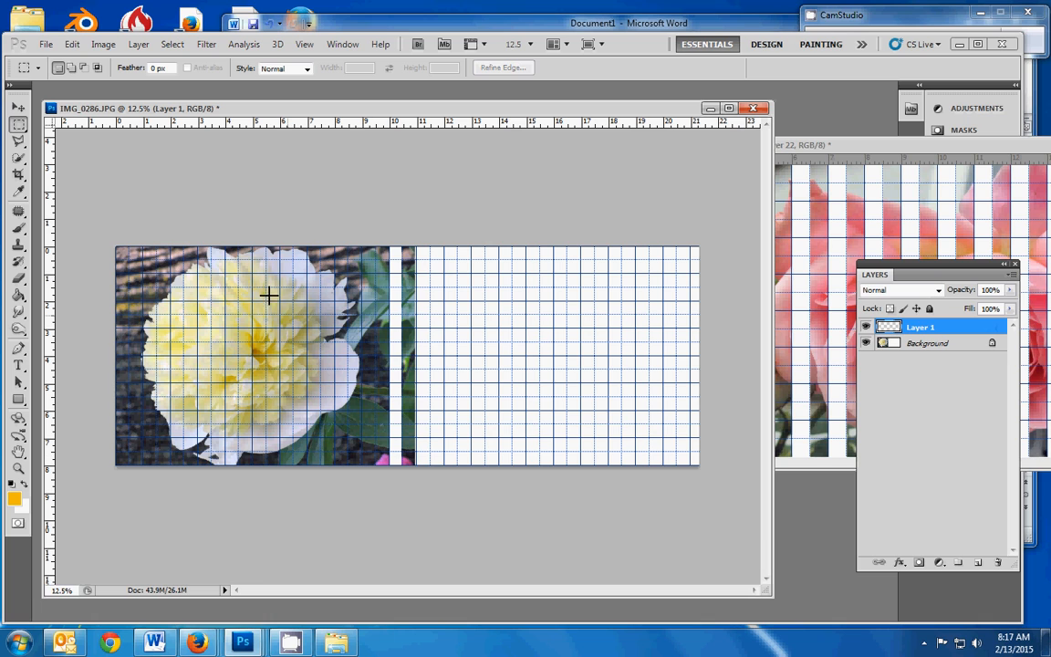
{"action": "left_click", "coordinate": [17, 107]}
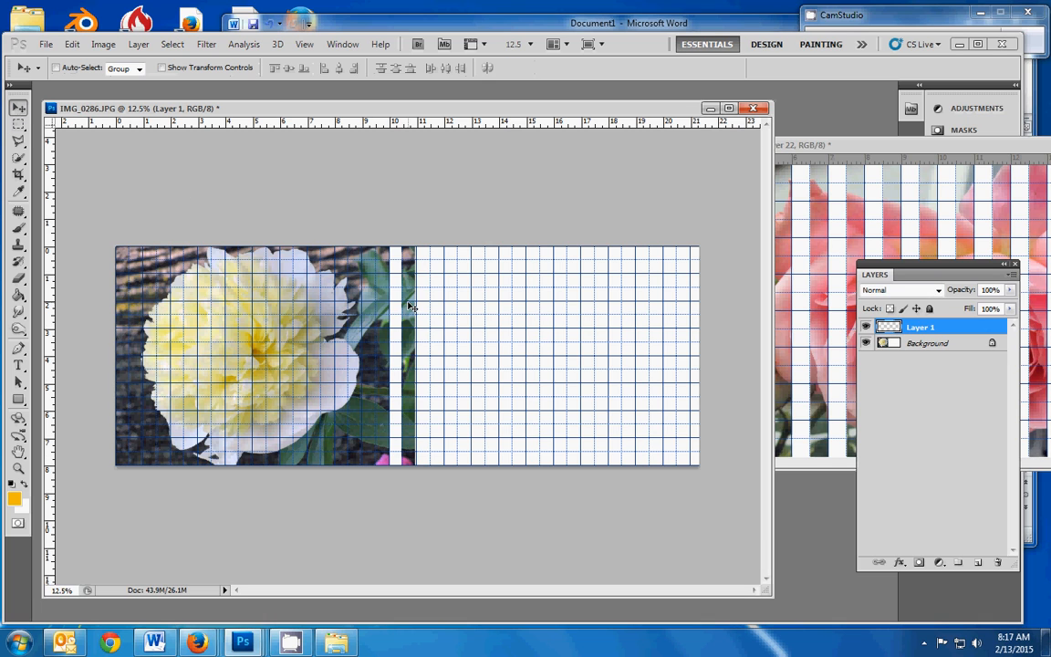
{"action": "left_click_drag", "start_coordinate": [411, 307], "coordinate": [672, 306]}
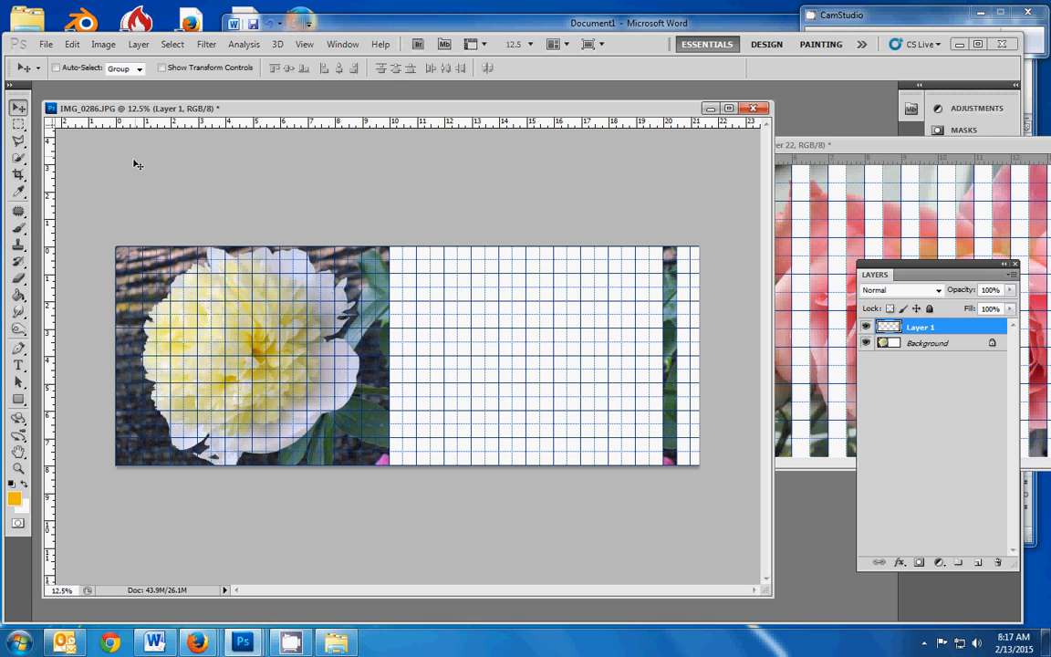
Cut the strip between 9.5 and 10 inches from the Background layer, paste it as a new layer and move it to 19–19.5 inches
{"action": "left_click", "coordinate": [923, 343]}
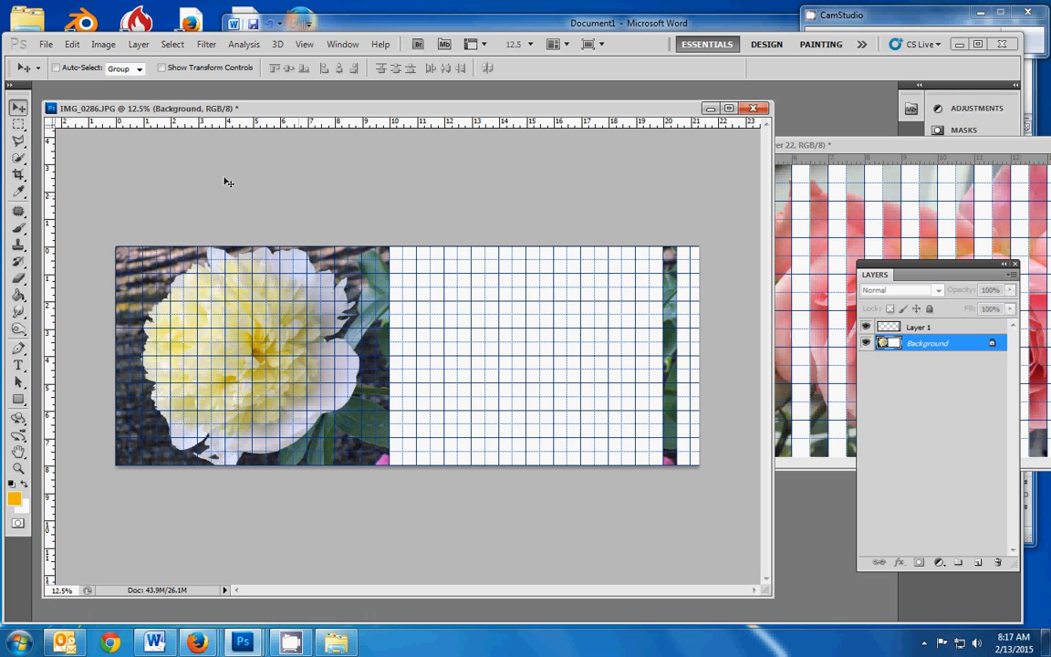
{"action": "left_click", "coordinate": [18, 124]}
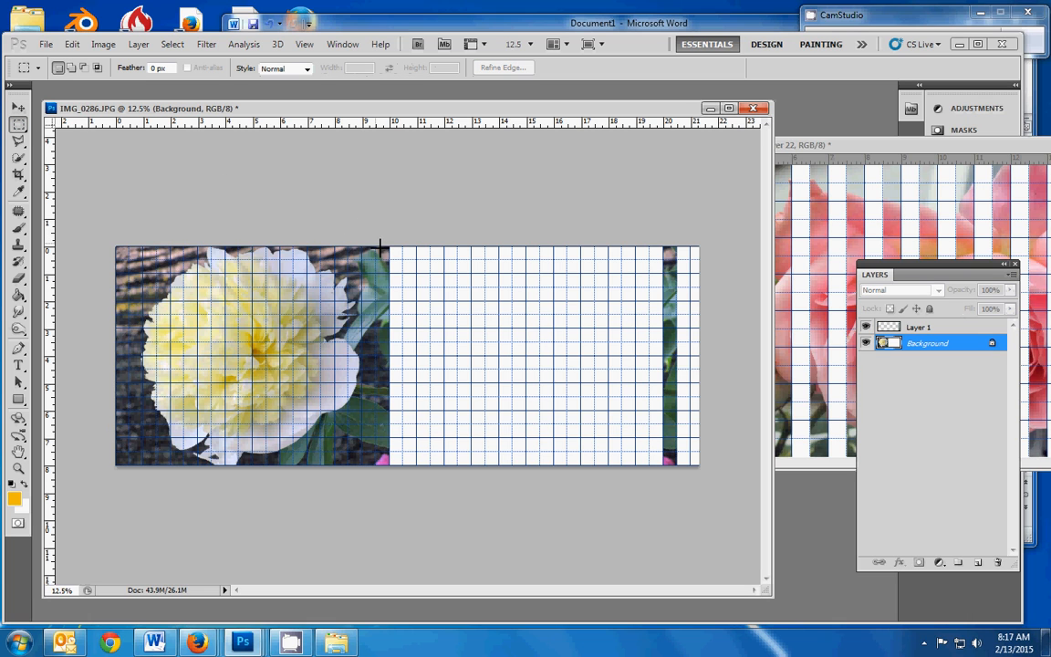
{"action": "left_click_drag", "start_coordinate": [389, 414], "coordinate": [390, 465]}
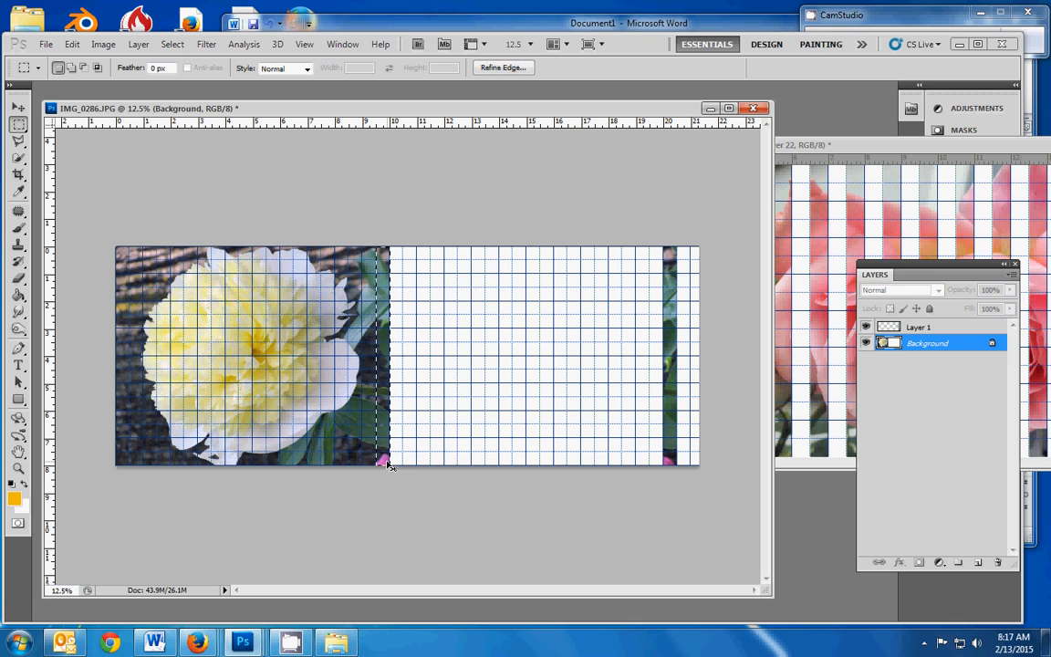
{"action": "key", "text": "ctrl+x"}
{"action": "key", "text": "ctrl+v"}
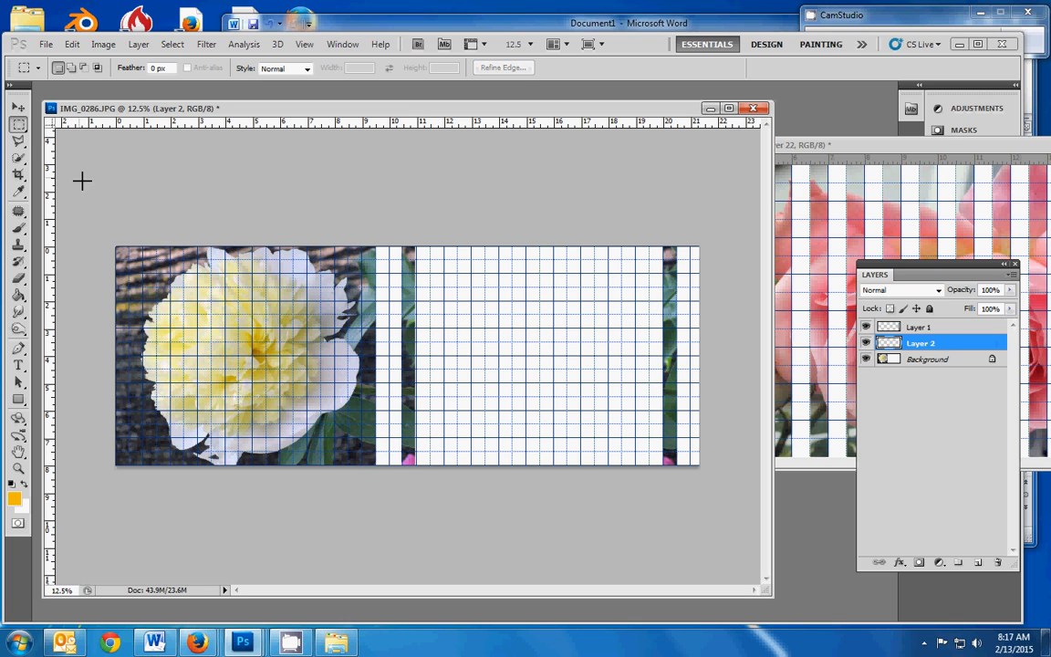
{"action": "left_click", "coordinate": [18, 106]}
{"action": "left_click_drag", "start_coordinate": [449, 349], "coordinate": [642, 348]}
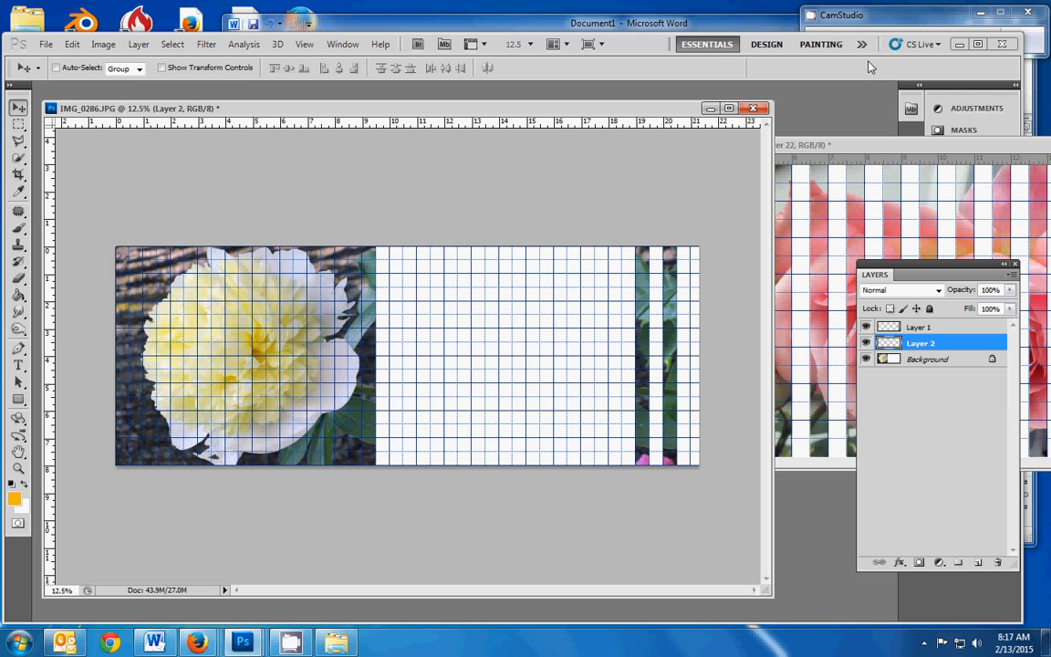
{"action": "left_click", "coordinate": [880, 20]}
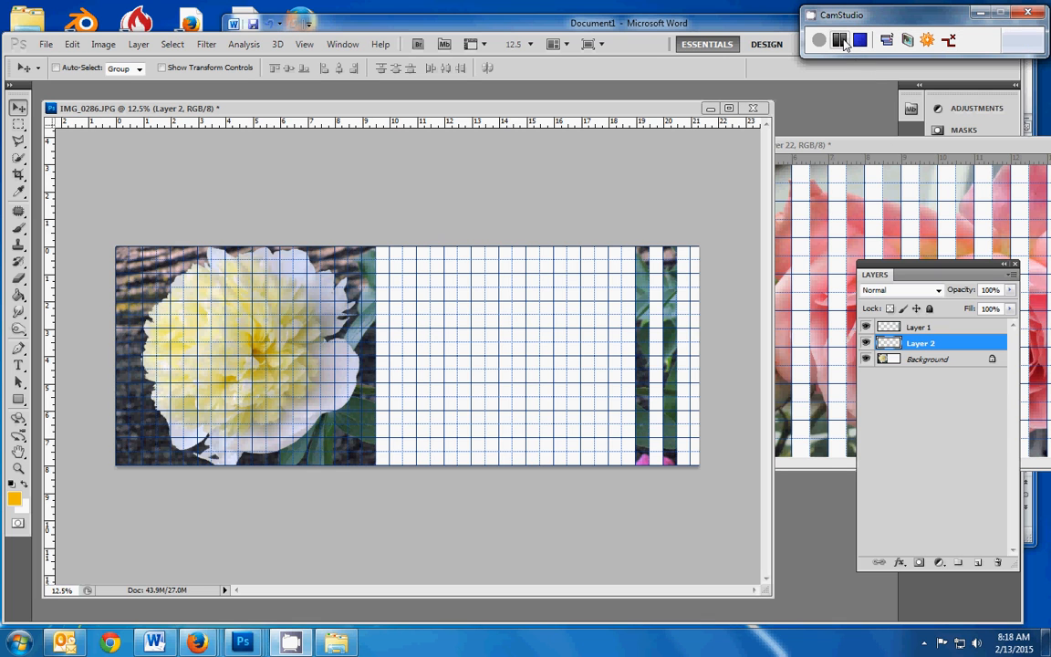
{"action": "left_click", "coordinate": [844, 41]}
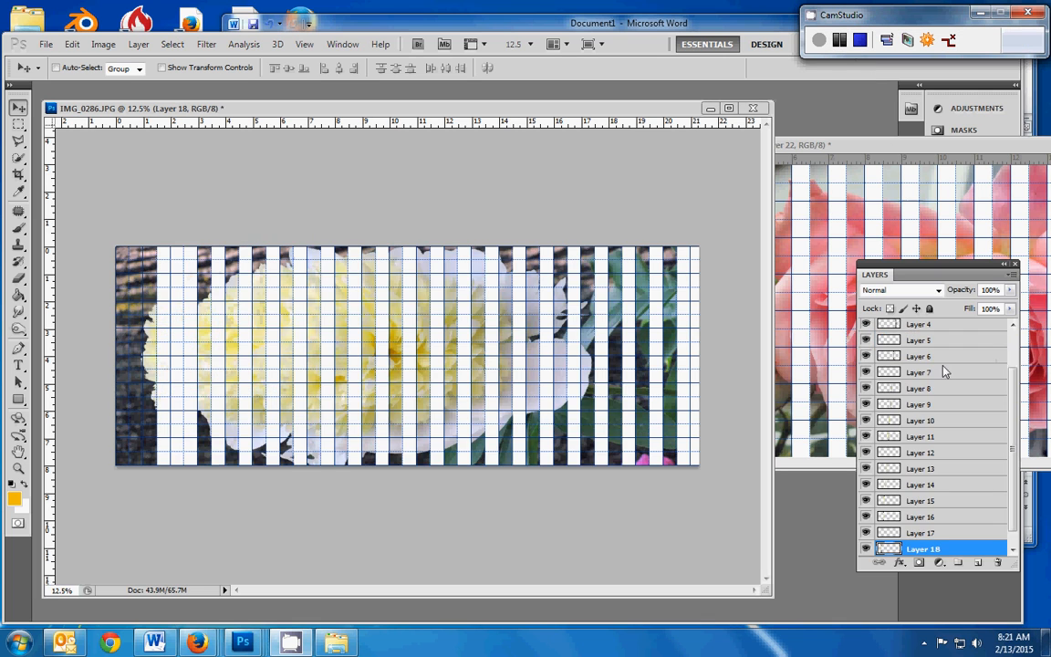
Cut the strip between 1 and 1.5 inches from the Background layer, paste it as a new layer and move it to 2–2.5 inches
{"action": "left_click", "coordinate": [1011, 448]}
{"action": "left_click_drag", "start_coordinate": [1016, 490], "coordinate": [1013, 511]}
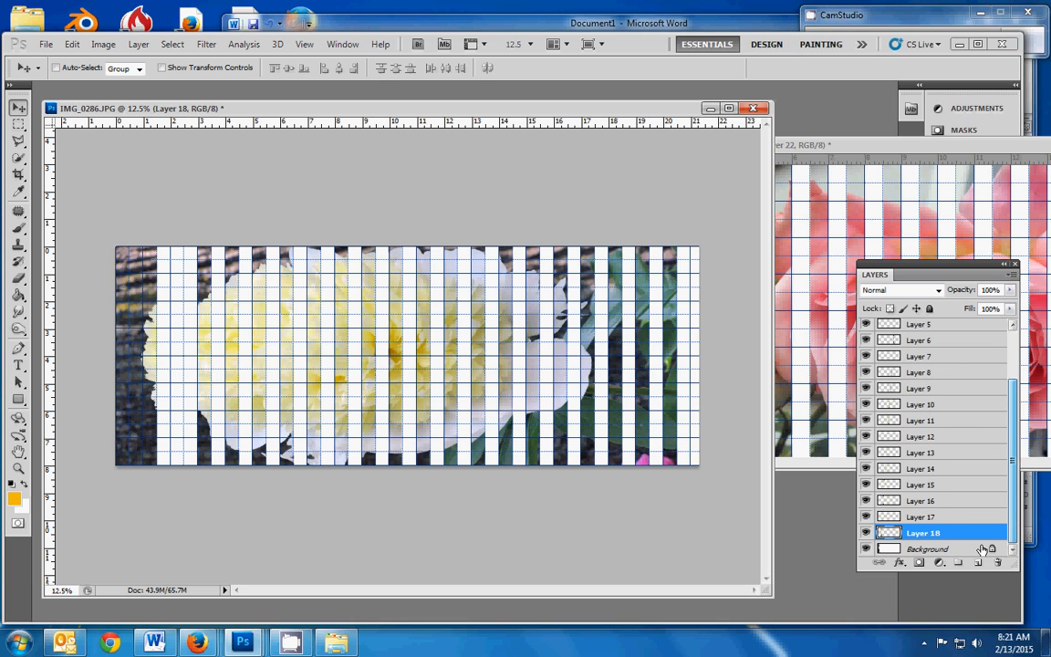
{"action": "left_click", "coordinate": [948, 549]}
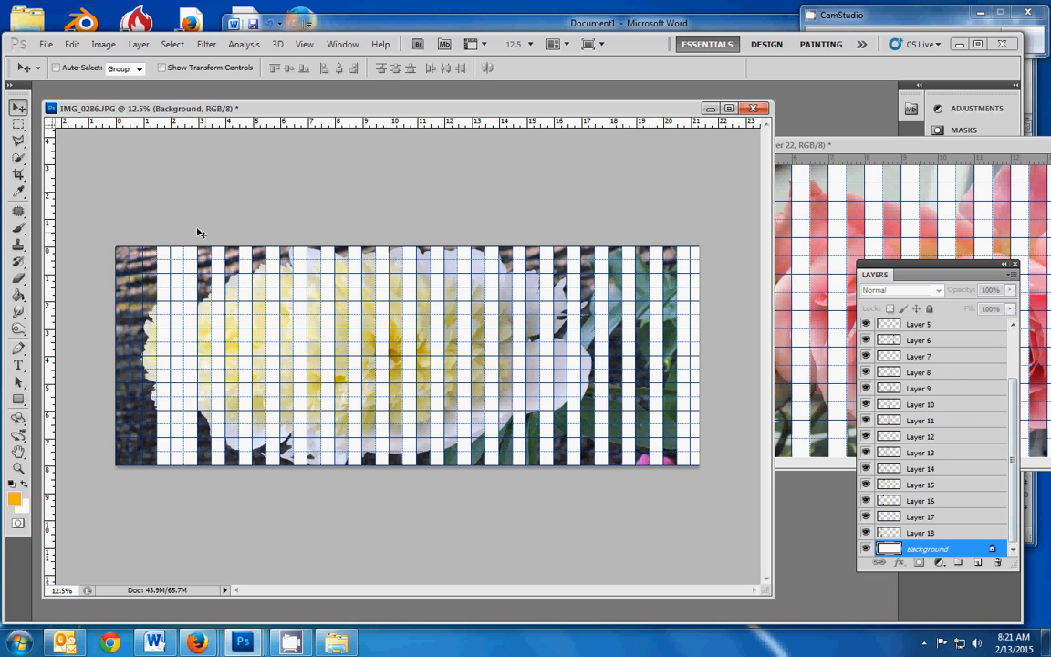
{"action": "left_click", "coordinate": [18, 124]}
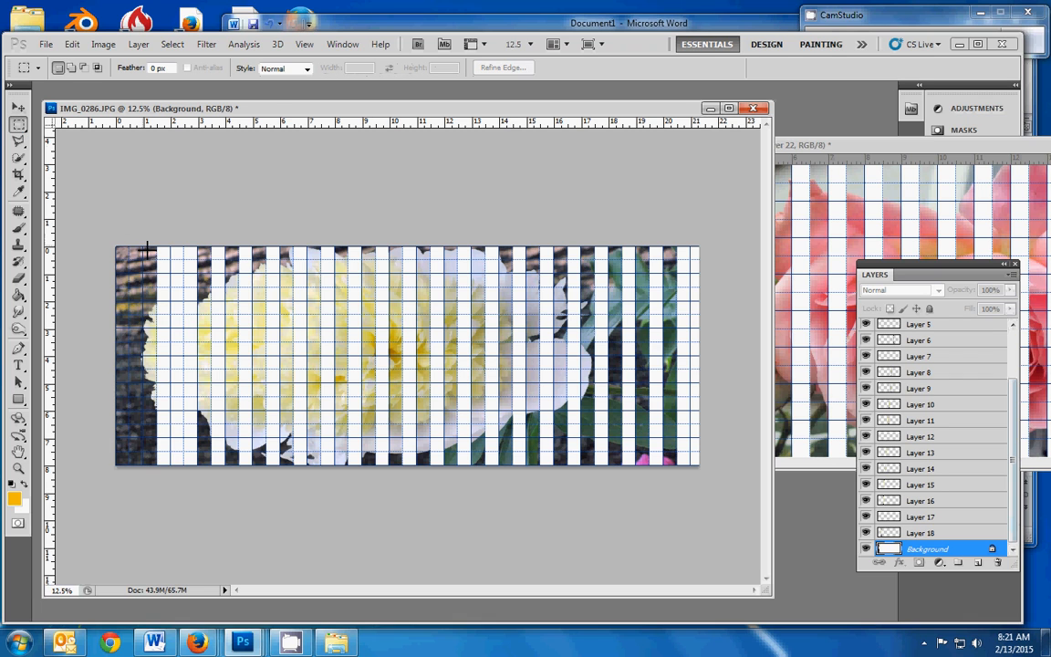
{"action": "left_click_drag", "start_coordinate": [115, 235], "coordinate": [154, 479]}
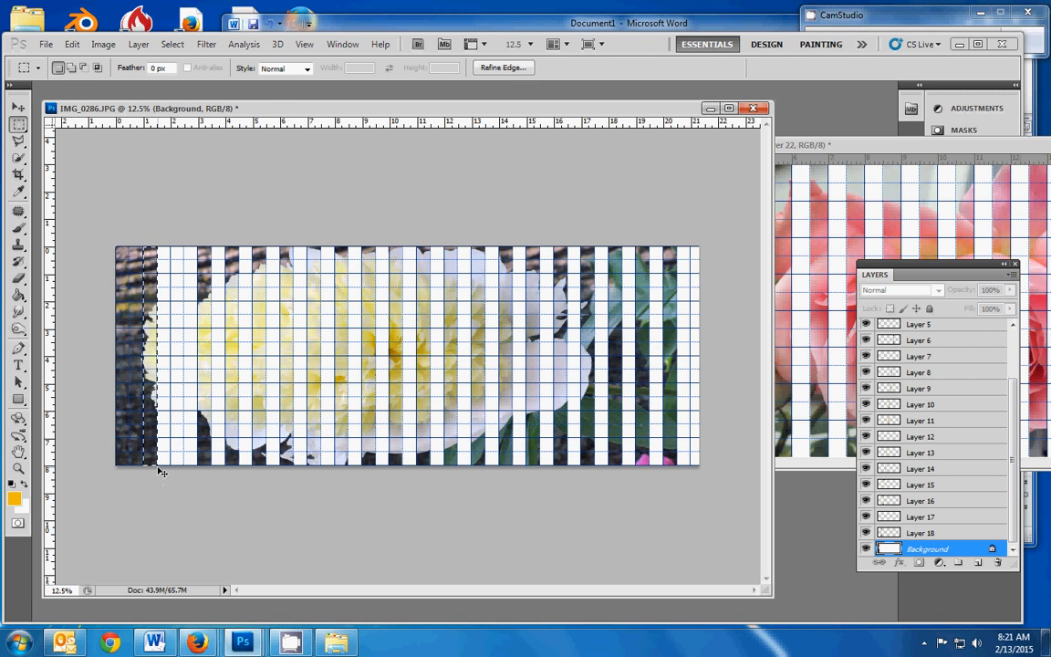
{"action": "key", "text": "BackSpace"}
{"action": "key", "text": "ctrl+d"}
{"action": "key", "text": "ctrl+v"}
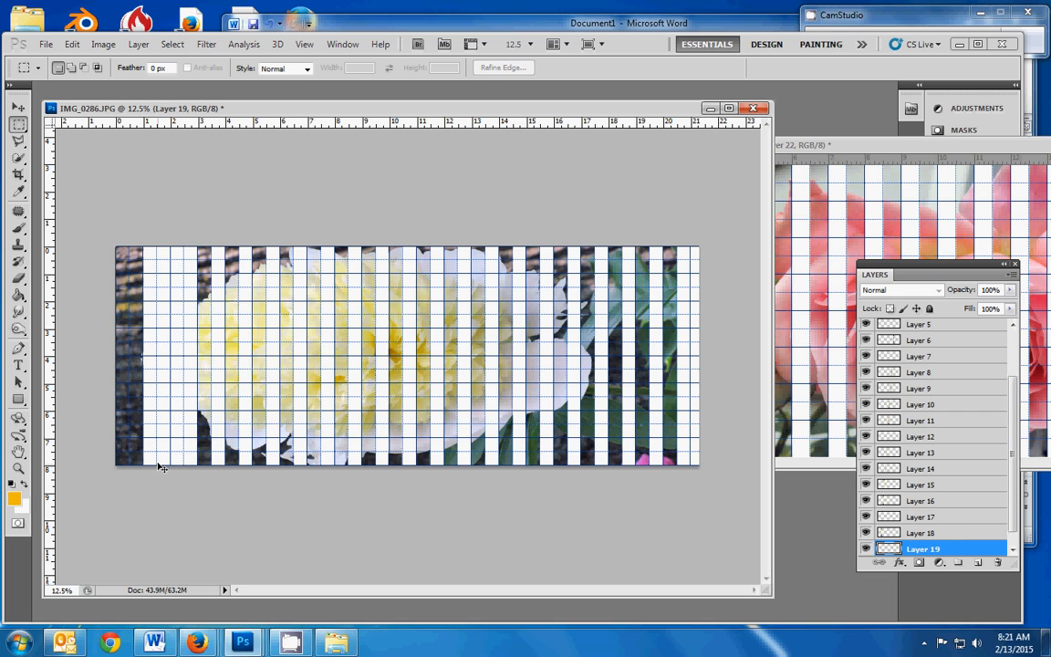
{"action": "left_click", "coordinate": [18, 107]}
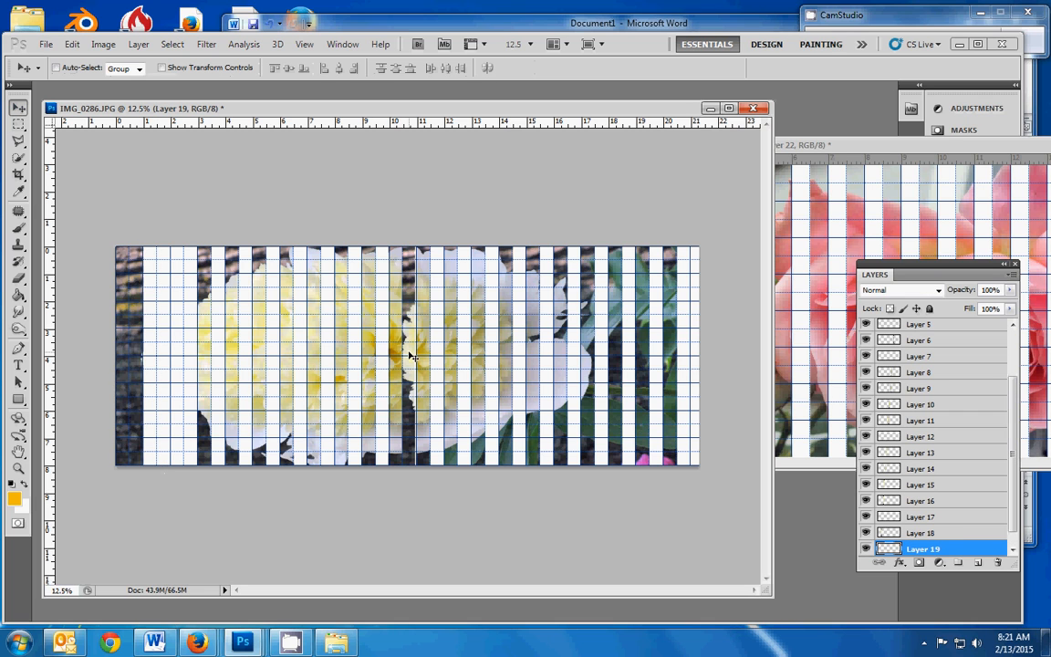
{"action": "left_click_drag", "start_coordinate": [369, 320], "coordinate": [182, 355]}
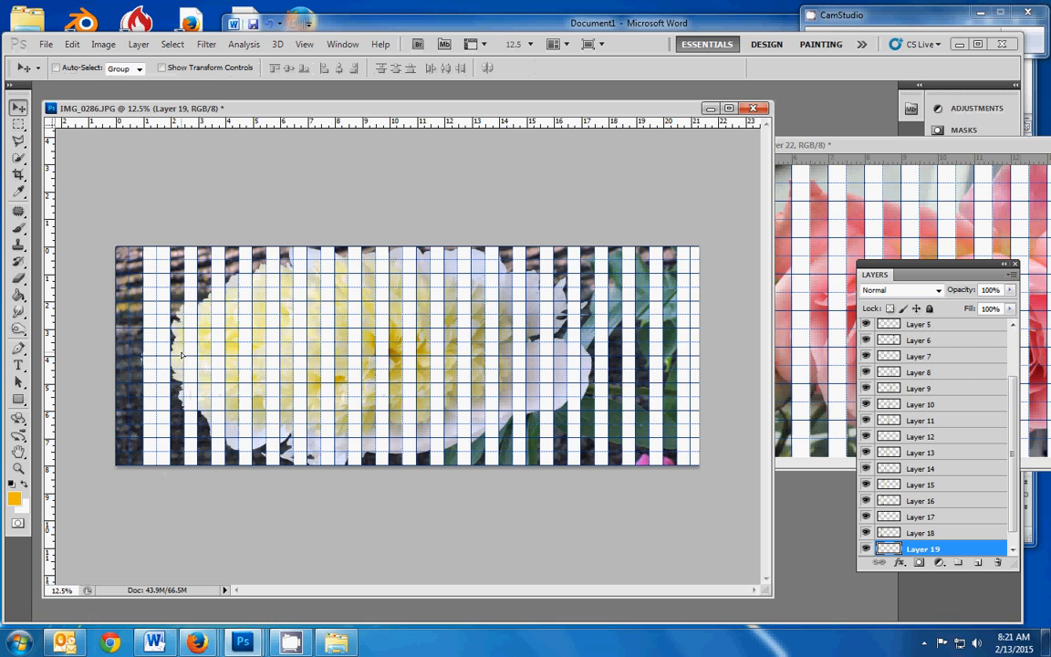
Cut the strip between 0.5 and 1 inch from the Background layer, paste it as a new layer and align it at 1–1.5 inches
{"action": "scroll", "coordinate": [907, 474], "scroll_direction": "down", "scroll_amount": 1}
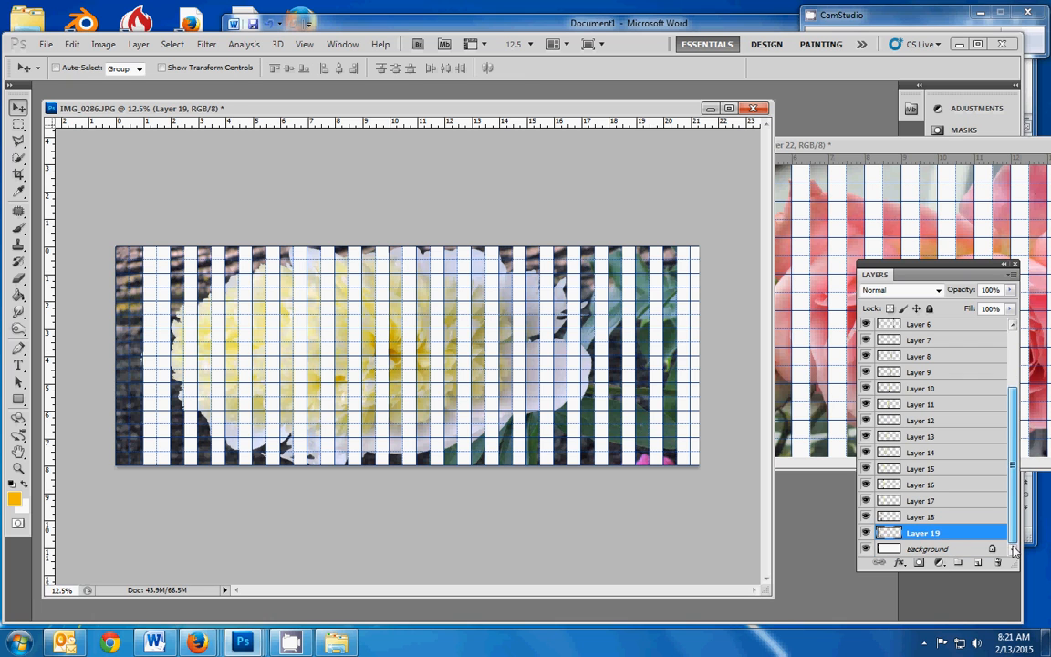
{"action": "left_click", "coordinate": [953, 550]}
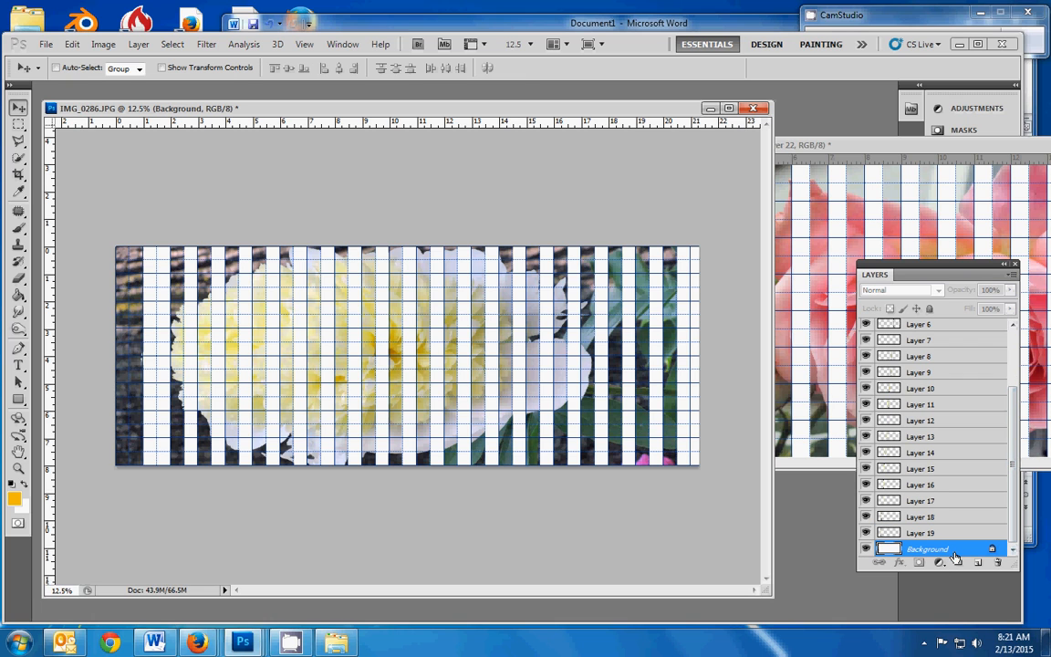
{"action": "left_click", "coordinate": [19, 123]}
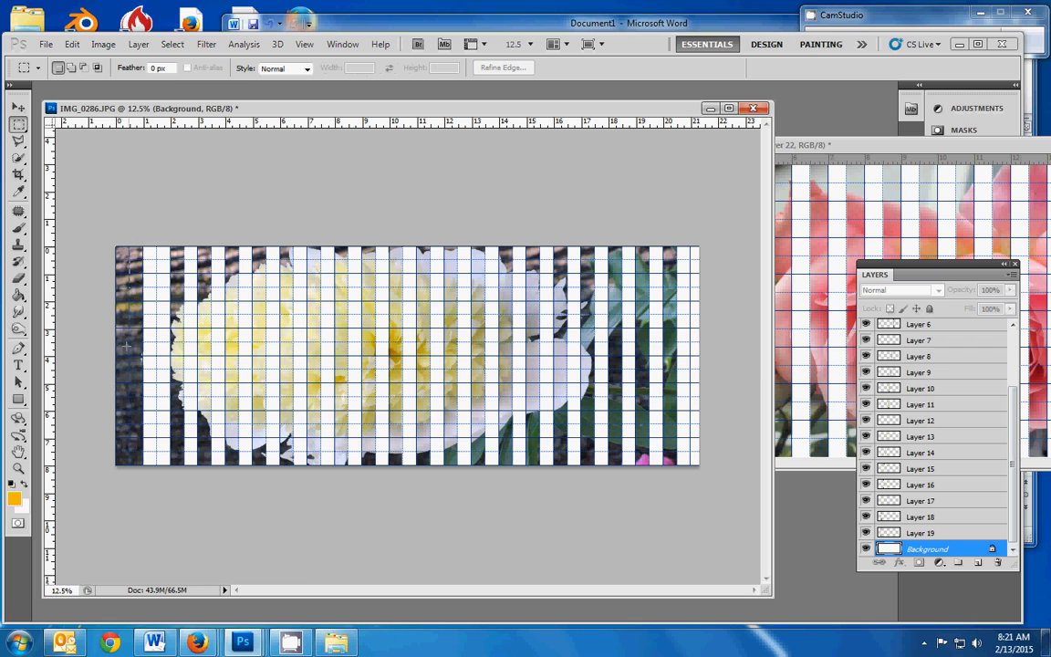
{"action": "left_click_drag", "start_coordinate": [137, 462], "coordinate": [143, 466]}
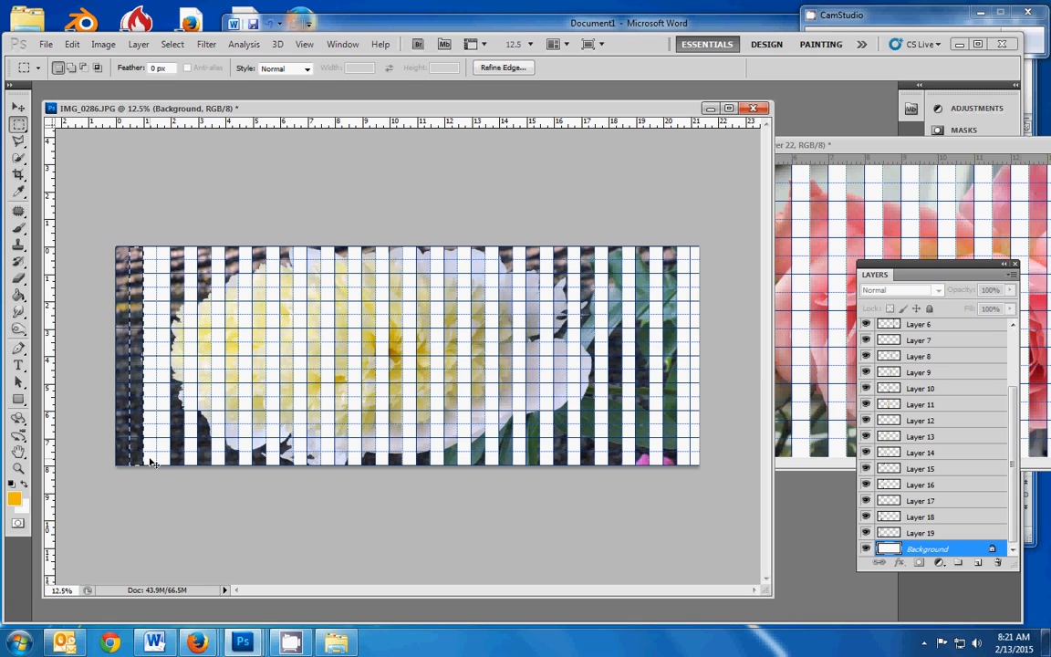
{"action": "key", "text": "ctrl+c"}
{"action": "key", "text": "ctrl+v"}
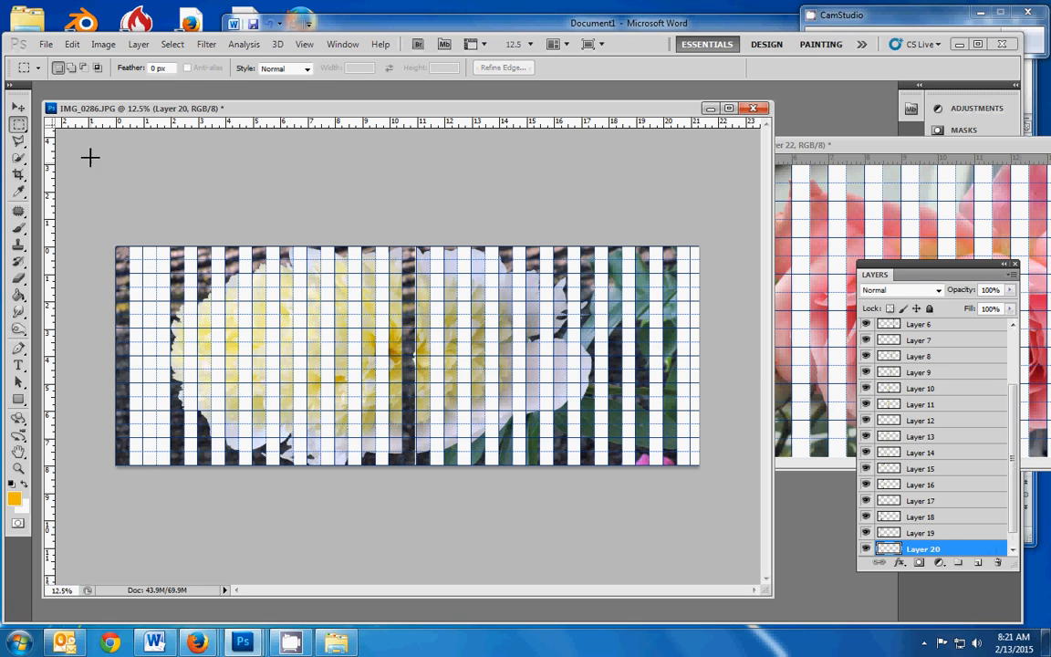
{"action": "left_click", "coordinate": [19, 108]}
{"action": "left_click_drag", "start_coordinate": [410, 342], "coordinate": [152, 340]}
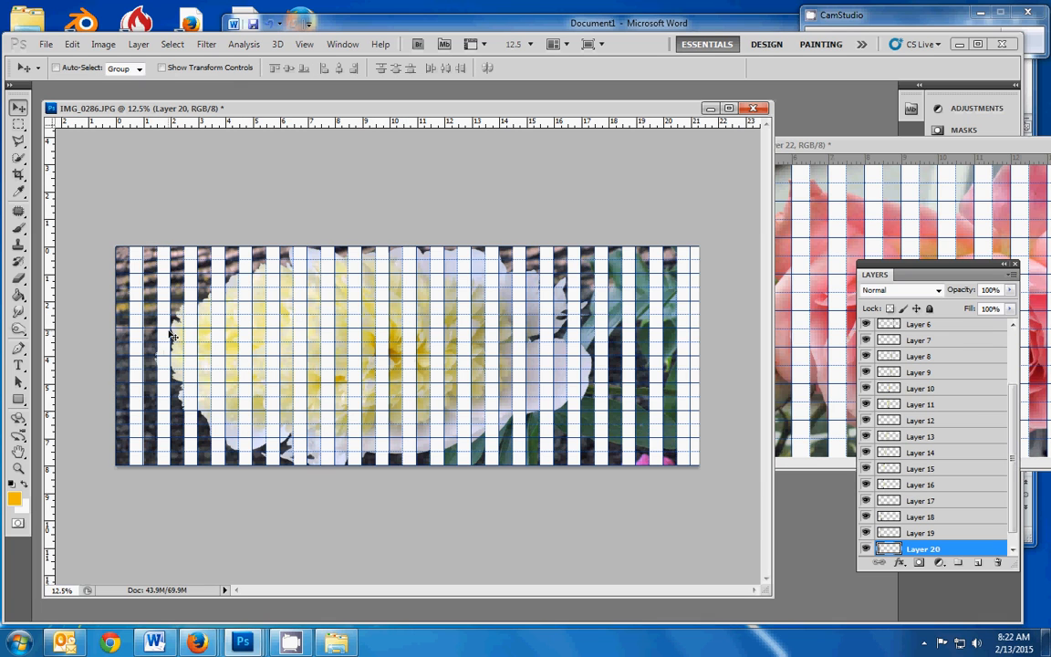
{"action": "key", "text": "Left"}
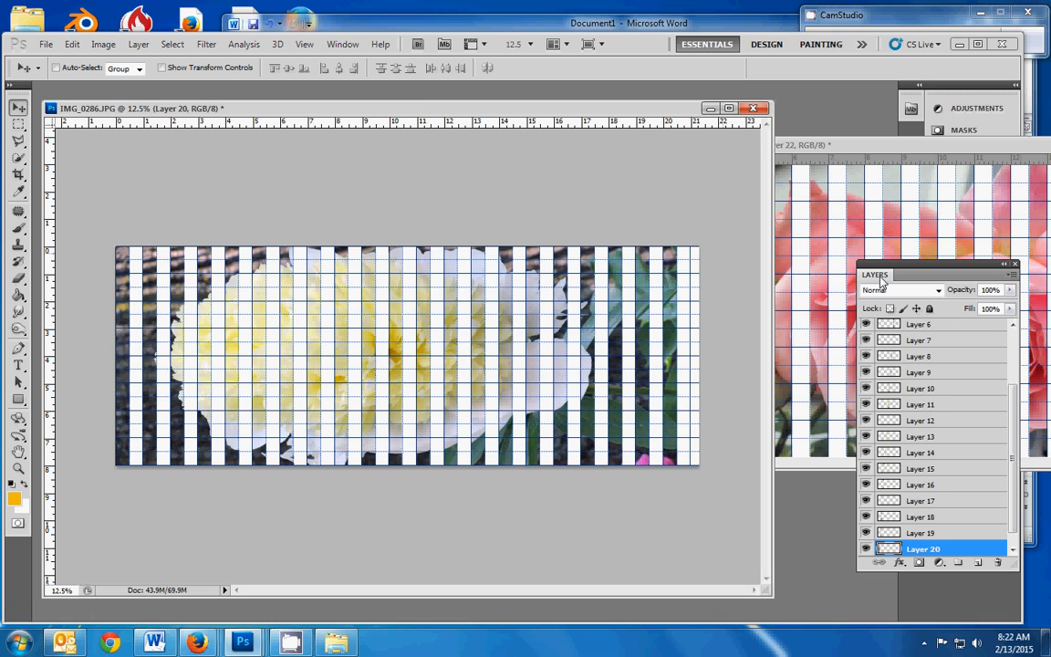
Select the Background layer of the yellow flower document without converting it to a regular layer
{"action": "left_click_drag", "start_coordinate": [1019, 468], "coordinate": [1012, 511]}
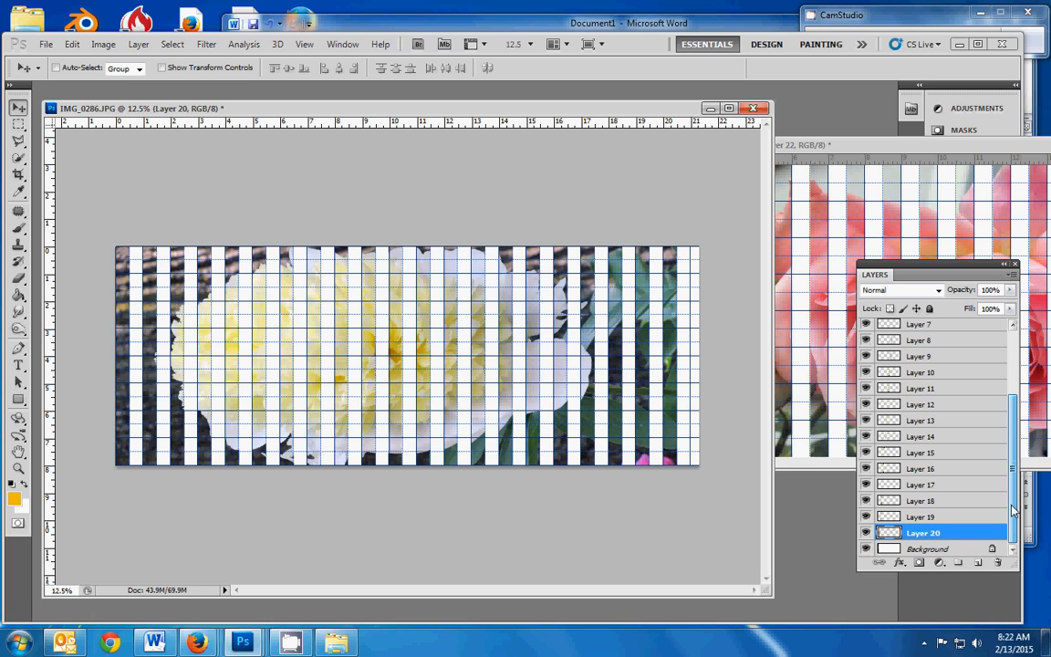
{"action": "double_click", "coordinate": [931, 549]}
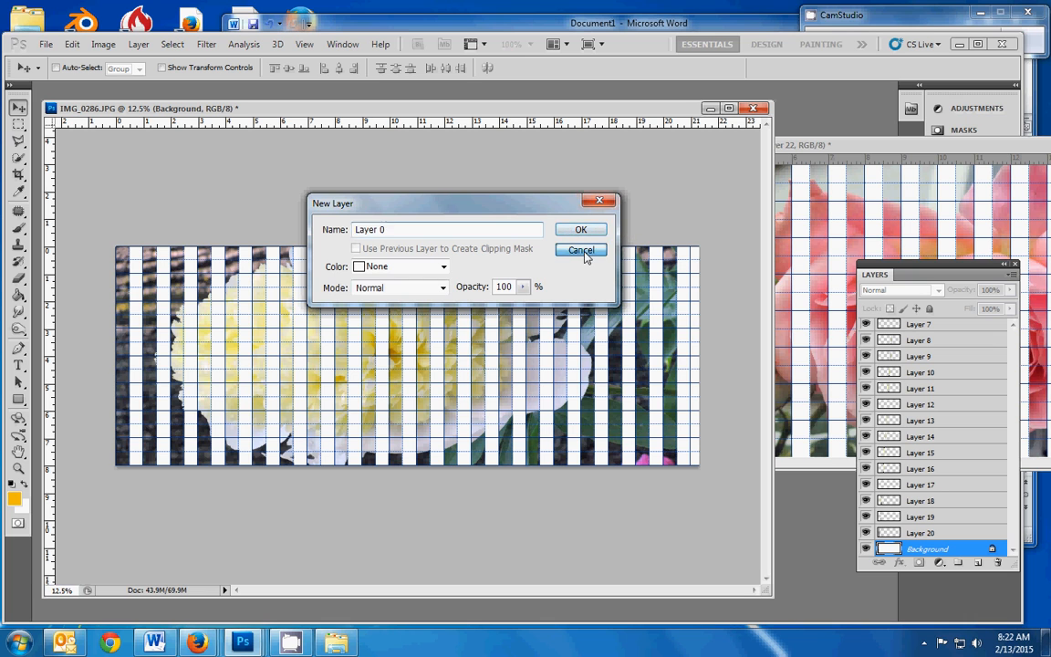
{"action": "left_click", "coordinate": [591, 248]}
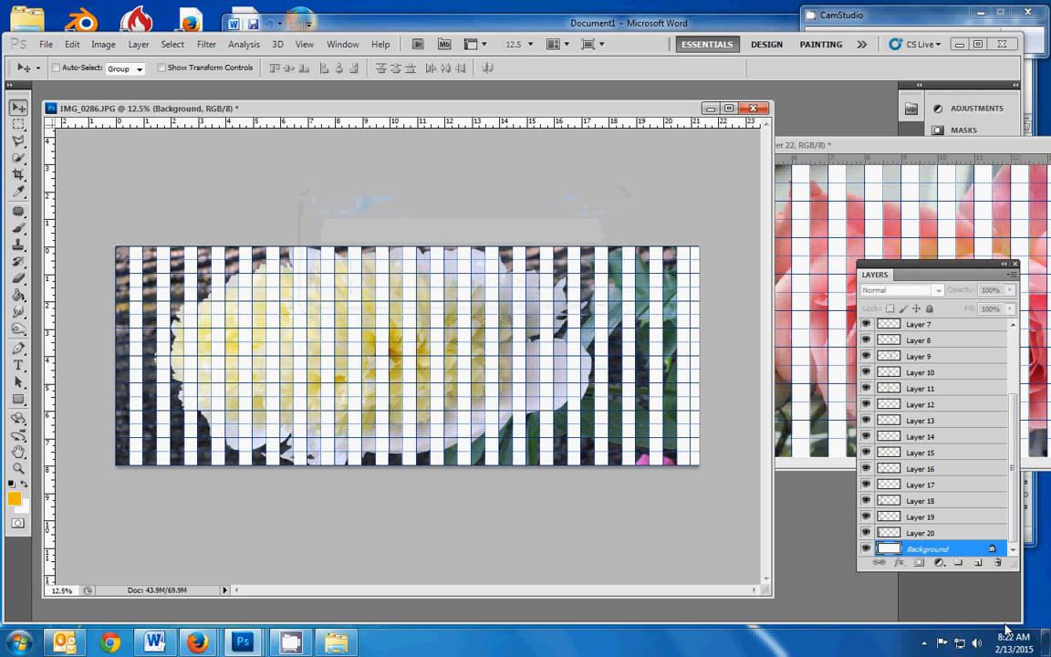
Convert the yellow flower's Background to a regular layer using the default settings and copy all of the document's layers into the rose document
{"action": "double_click", "coordinate": [933, 551]}
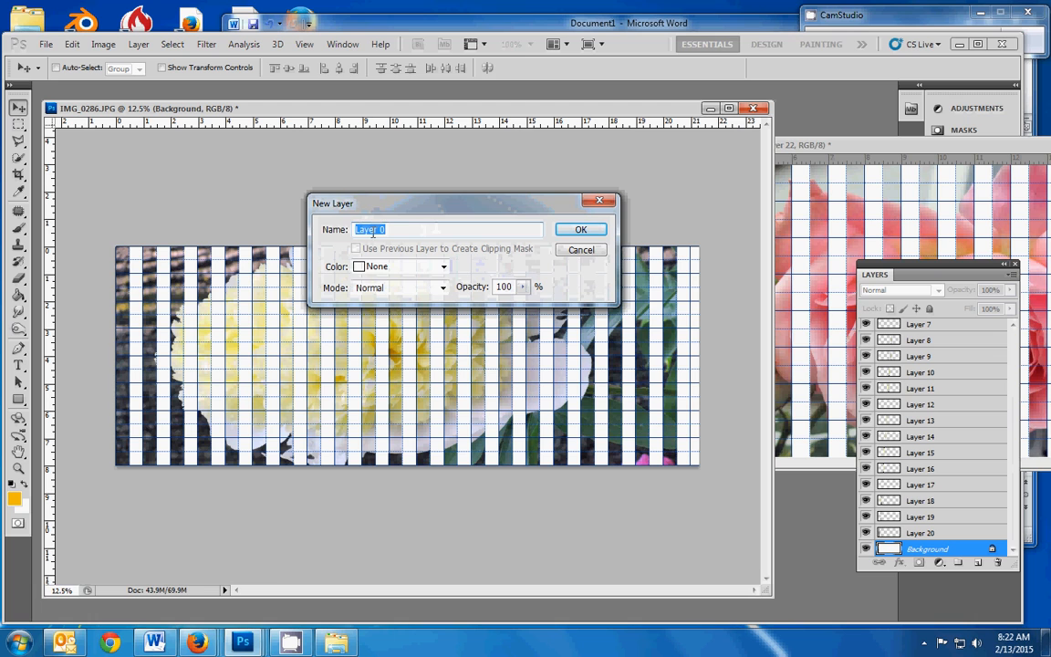
{"action": "left_click", "coordinate": [573, 230]}
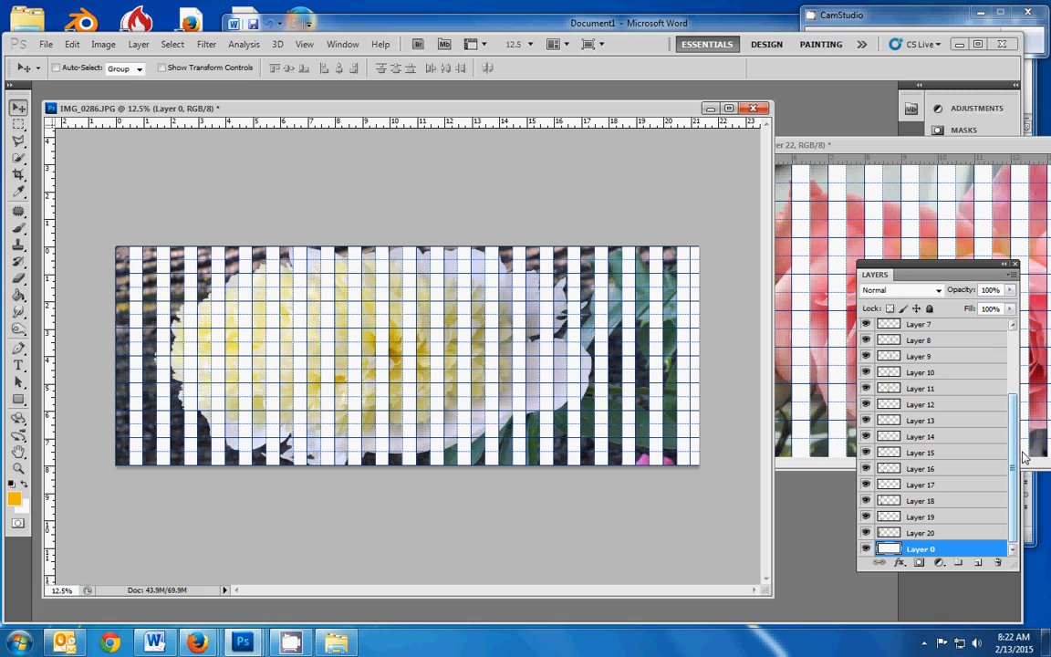
{"action": "left_click_drag", "start_coordinate": [1009, 467], "coordinate": [1011, 359]}
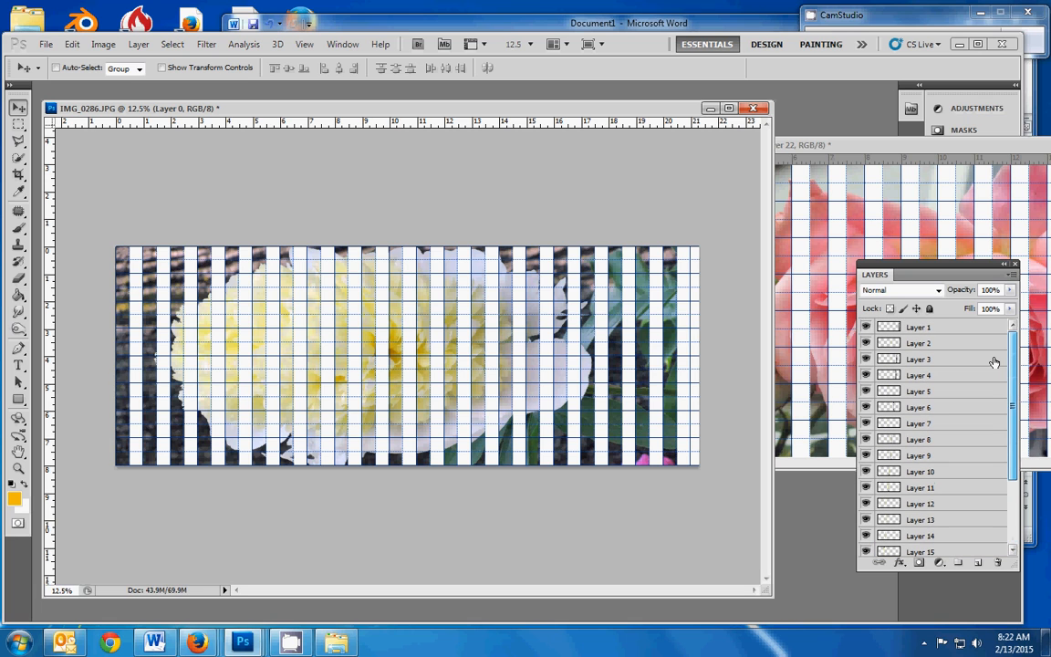
{"action": "left_click", "coordinate": [926, 327], "text": "shift"}
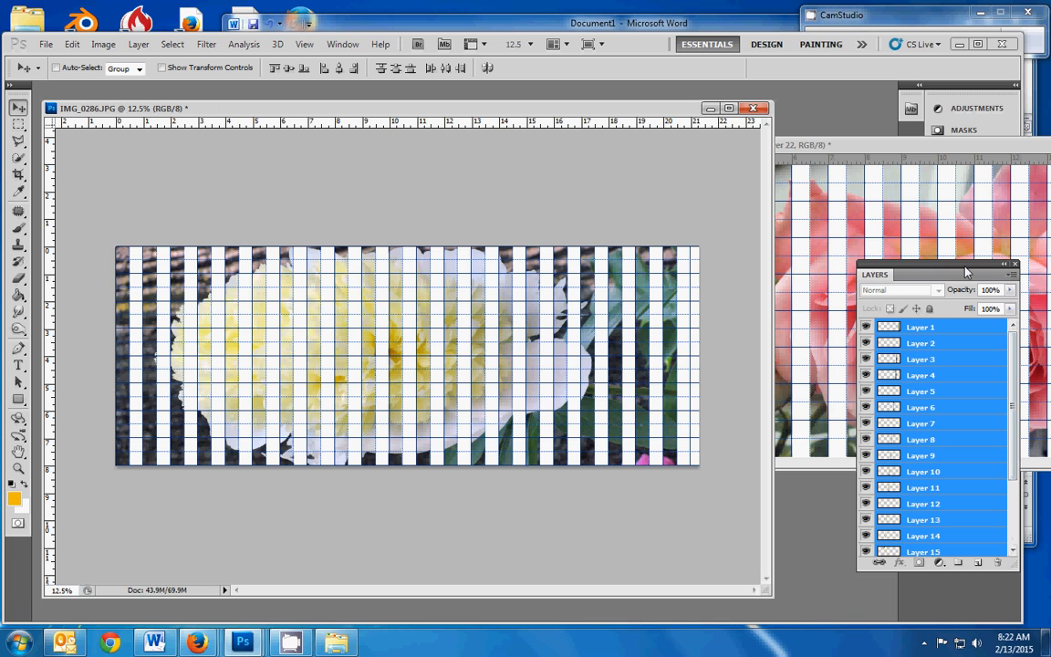
{"action": "left_click_drag", "start_coordinate": [965, 271], "coordinate": [427, 169]}
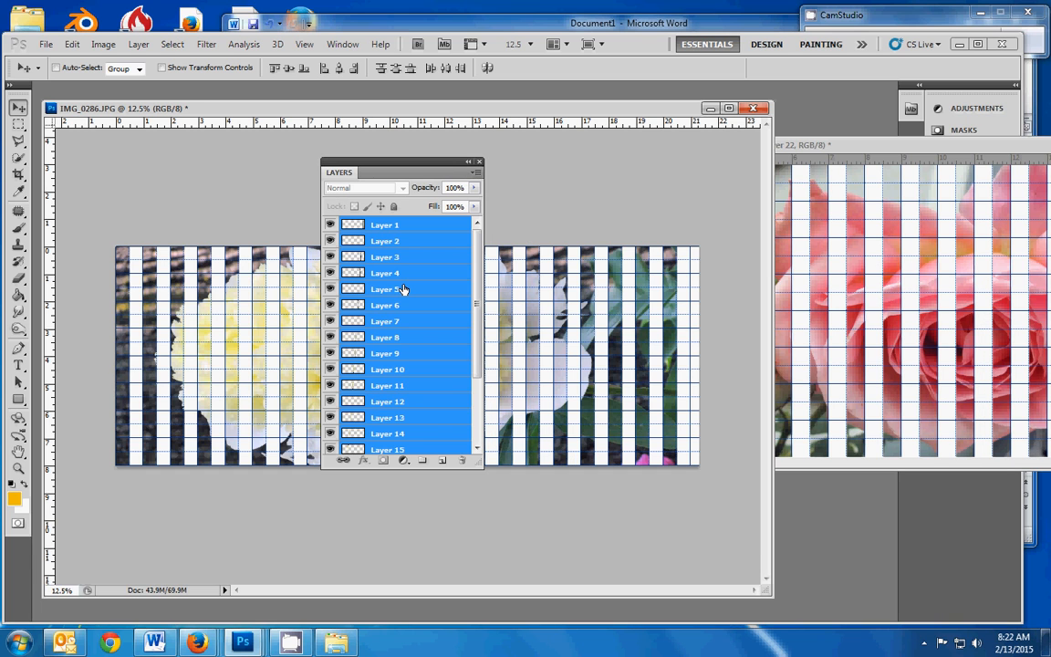
{"action": "left_click_drag", "start_coordinate": [403, 285], "coordinate": [932, 263]}
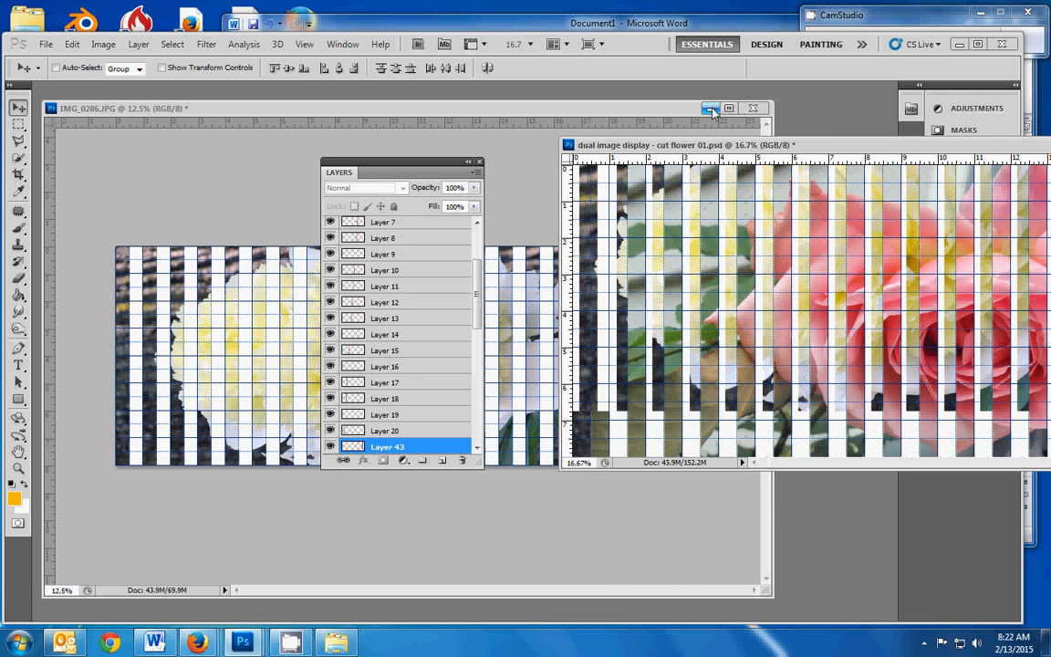
Minimize the yellow flower document, bring the whole rose document into the workspace and dock the Layers panel off the canvas
{"action": "left_click", "coordinate": [710, 107]}
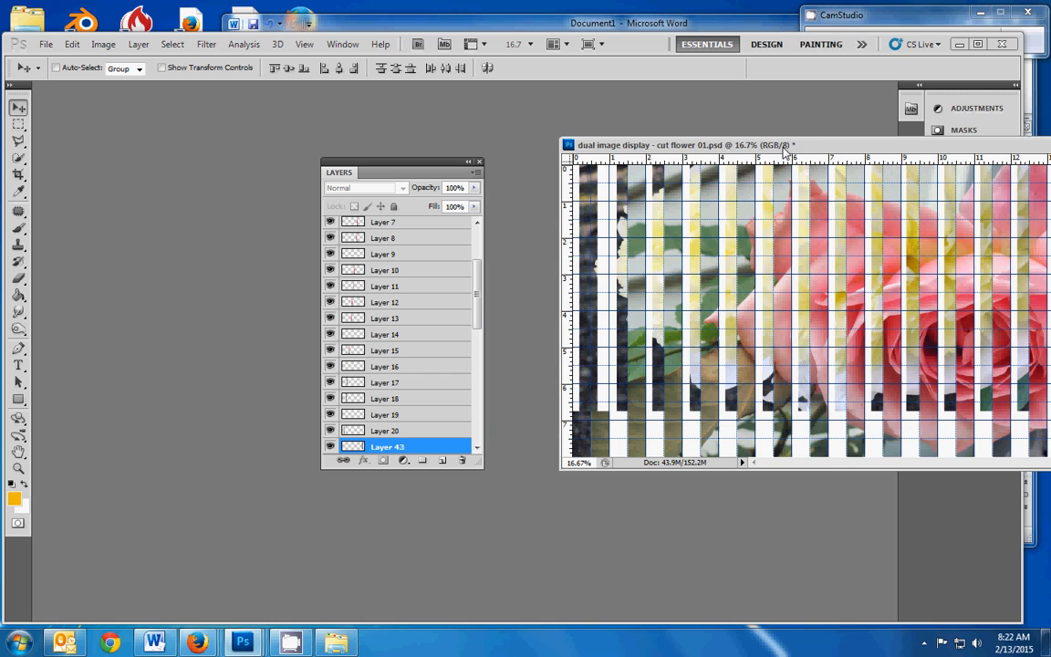
{"action": "left_click_drag", "start_coordinate": [714, 137], "coordinate": [257, 126]}
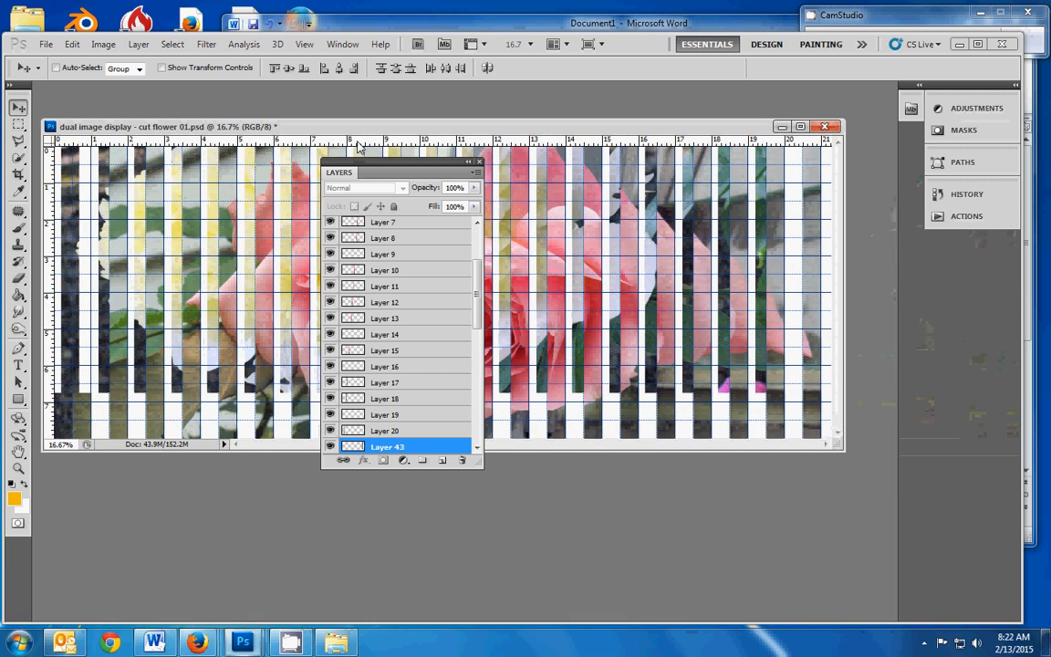
{"action": "left_click_drag", "start_coordinate": [436, 172], "coordinate": [963, 248]}
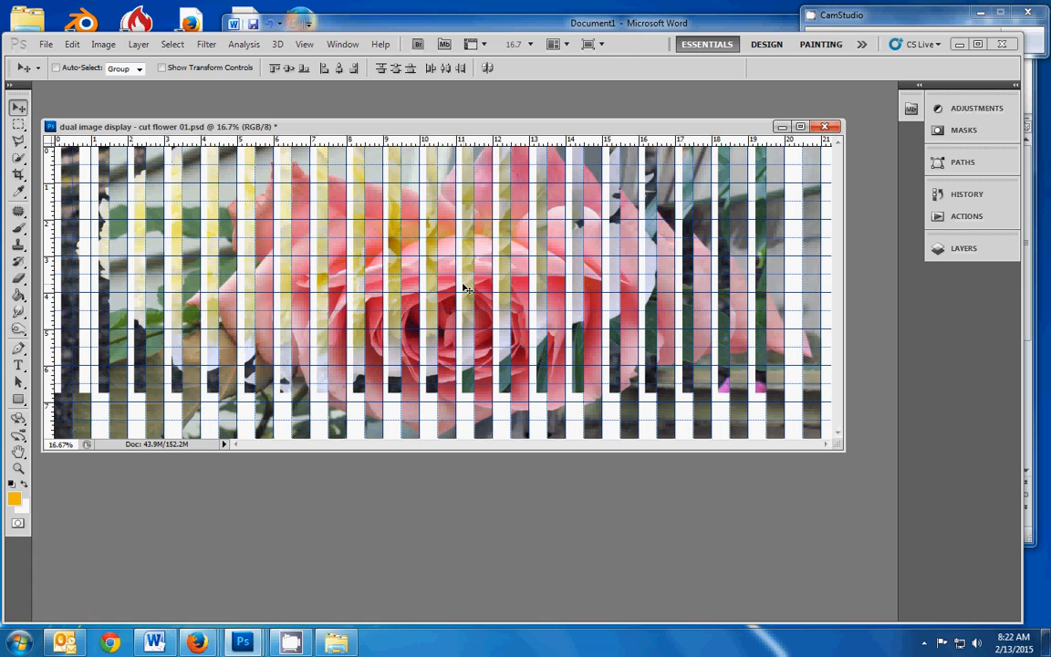
Move the copied yellow flower strips together into the white gaps between the rose strips, leaving the 0.5–1 inch gap empty
{"action": "left_click_drag", "start_coordinate": [512, 297], "coordinate": [594, 345]}
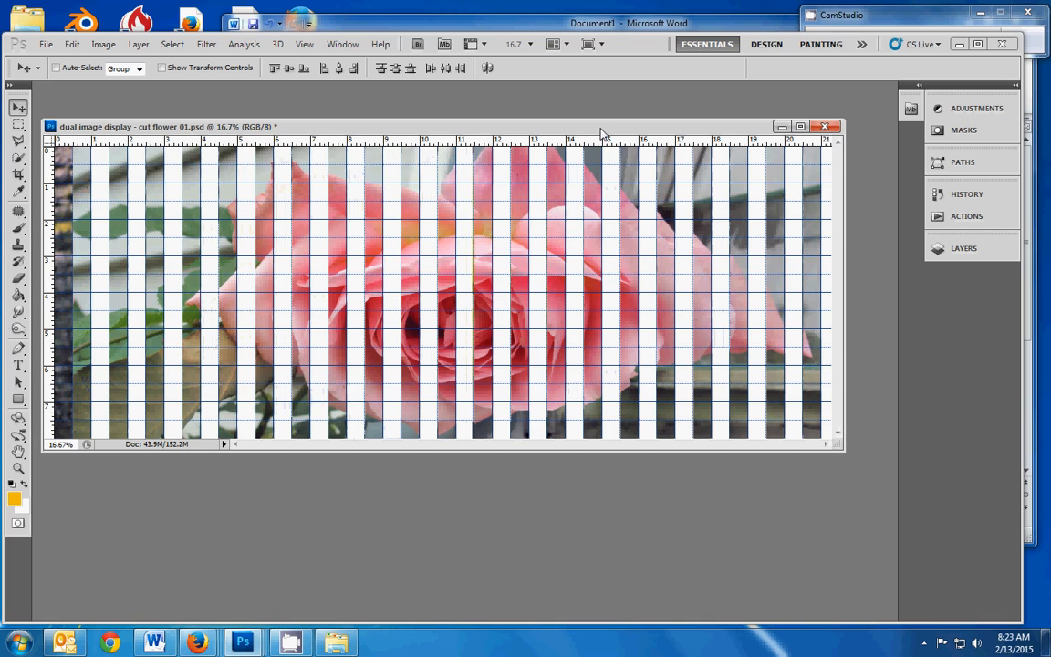
{"action": "left_click_drag", "start_coordinate": [600, 133], "coordinate": [643, 139]}
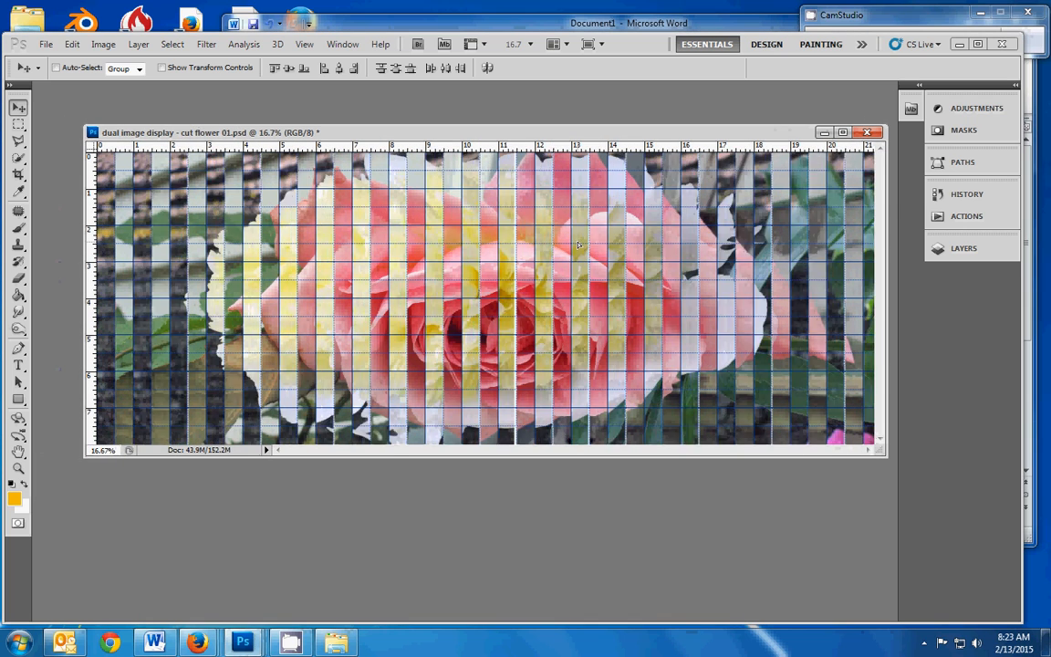
{"action": "left_click_drag", "start_coordinate": [579, 245], "coordinate": [561, 250]}
{"action": "mouse_move", "coordinate": [557, 249]}
{"action": "left_mouse_down"}
{"action": "mouse_move", "coordinate": [492, 249]}
{"action": "mouse_move", "coordinate": [554, 248]}
{"action": "mouse_move", "coordinate": [479, 218]}
{"action": "mouse_move", "coordinate": [508, 217]}
{"action": "mouse_move", "coordinate": [553, 241]}
{"action": "left_mouse_up"}
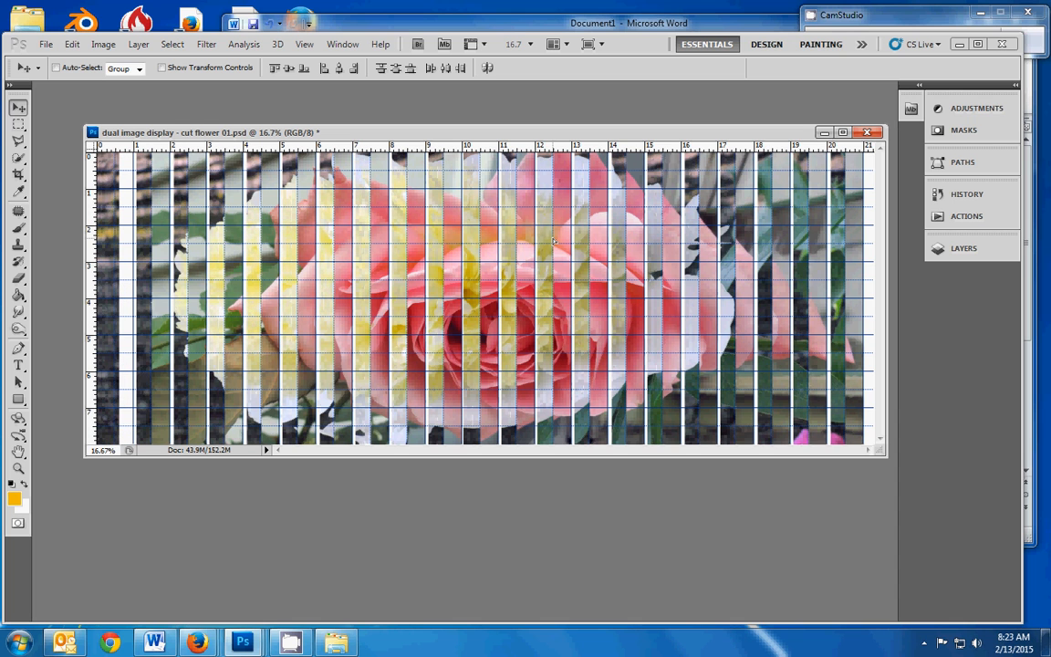
Nudge the yellow flower strips horizontally until they line up with the rose strips' edges, enlarging the document window to check both ends
{"action": "key", "text": "Left"}
{"action": "key", "text": "Left"}
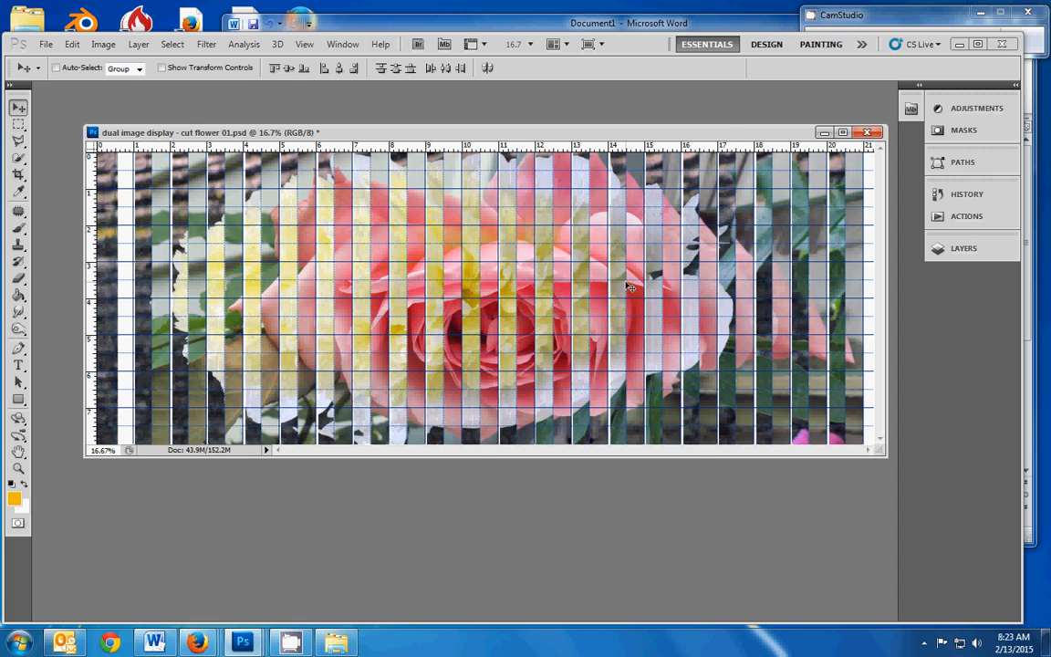
{"action": "key", "text": "Left"}
{"action": "key", "text": "Left"}
{"action": "key", "text": "Left"}
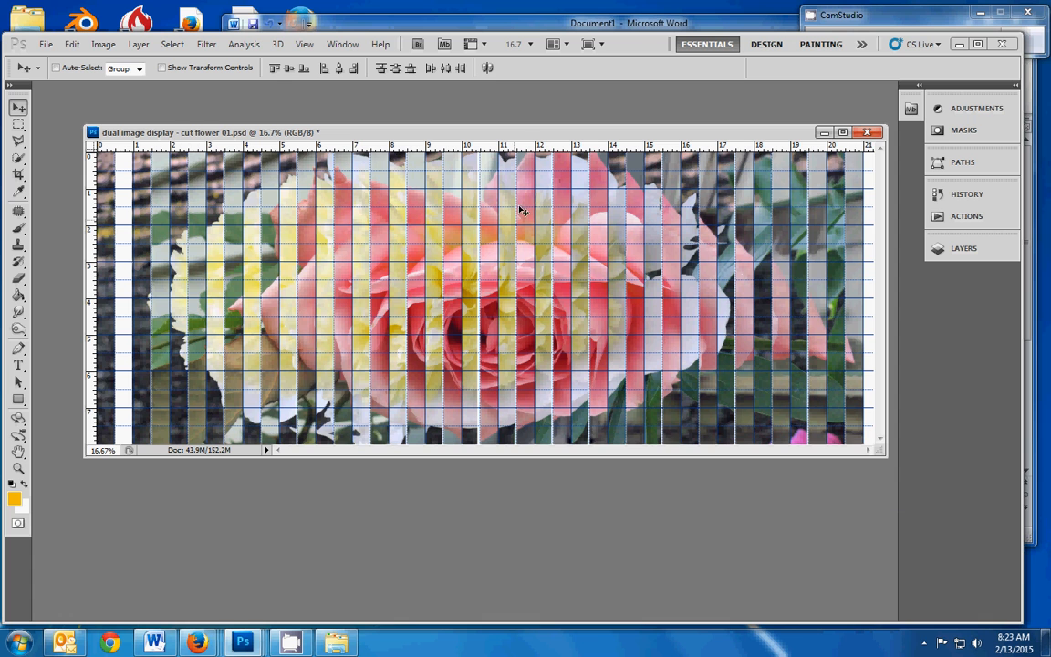
{"action": "left_click_drag", "start_coordinate": [510, 129], "coordinate": [466, 119]}
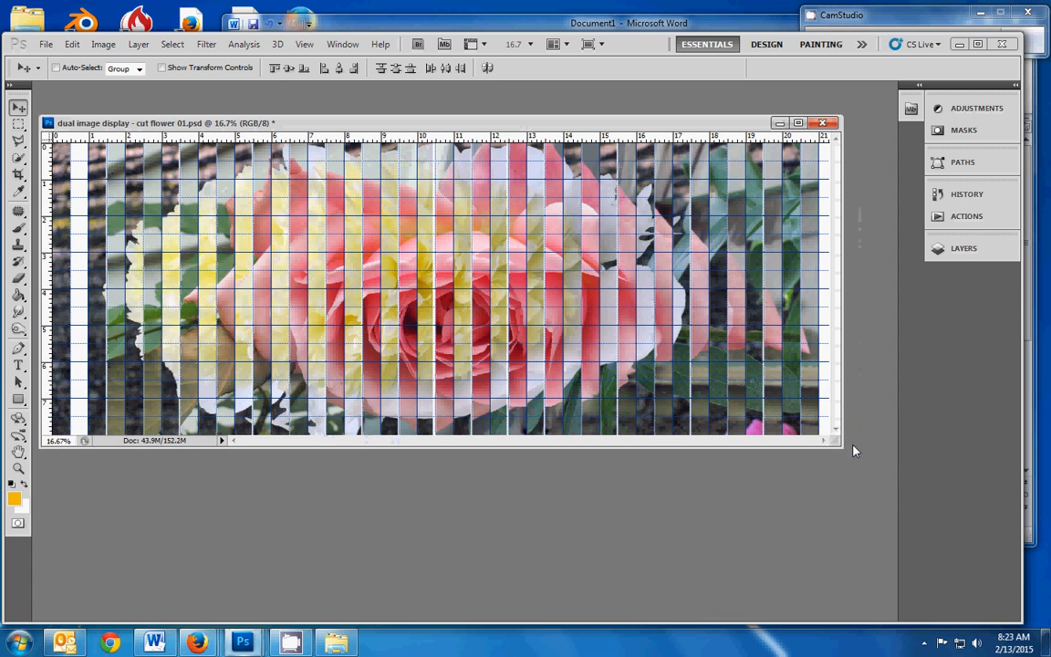
{"action": "left_click_drag", "start_coordinate": [842, 446], "coordinate": [875, 487]}
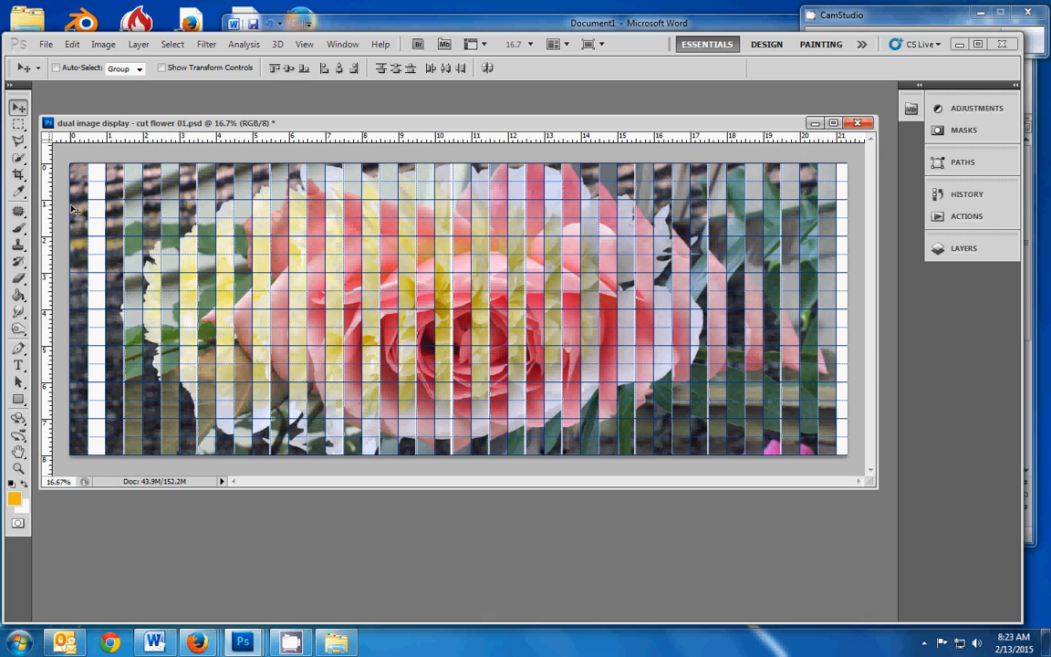
{"action": "key", "text": "Right"}
{"action": "key", "text": "Right"}
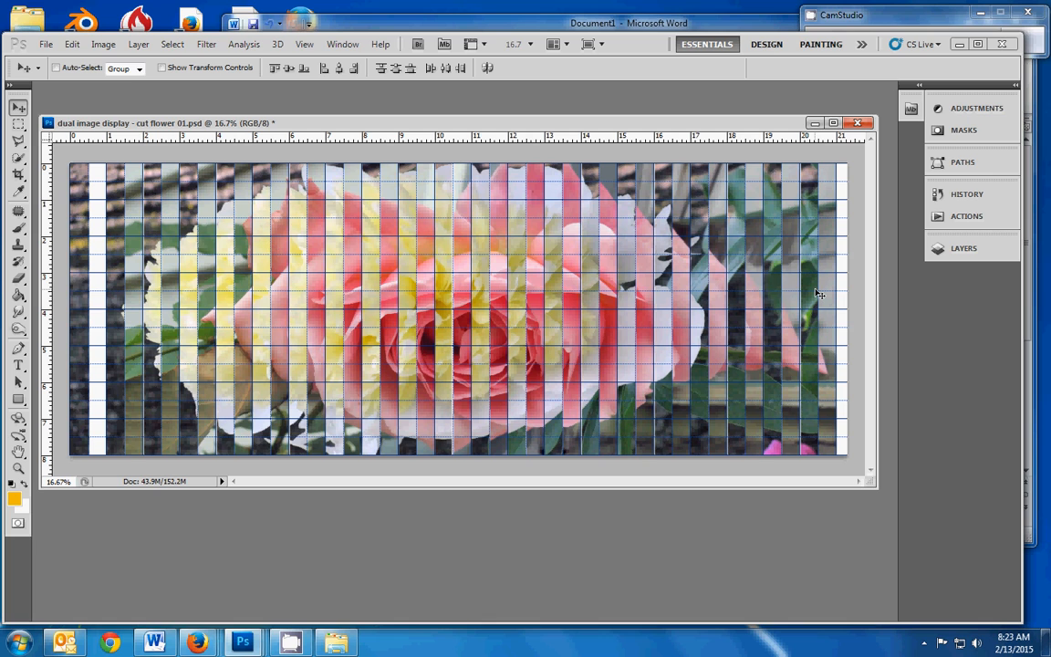
Crop the canvas to the interleaved area from 1 to about 21 inches at full height, clear the selection and enlarge the document window
{"action": "left_click", "coordinate": [19, 126]}
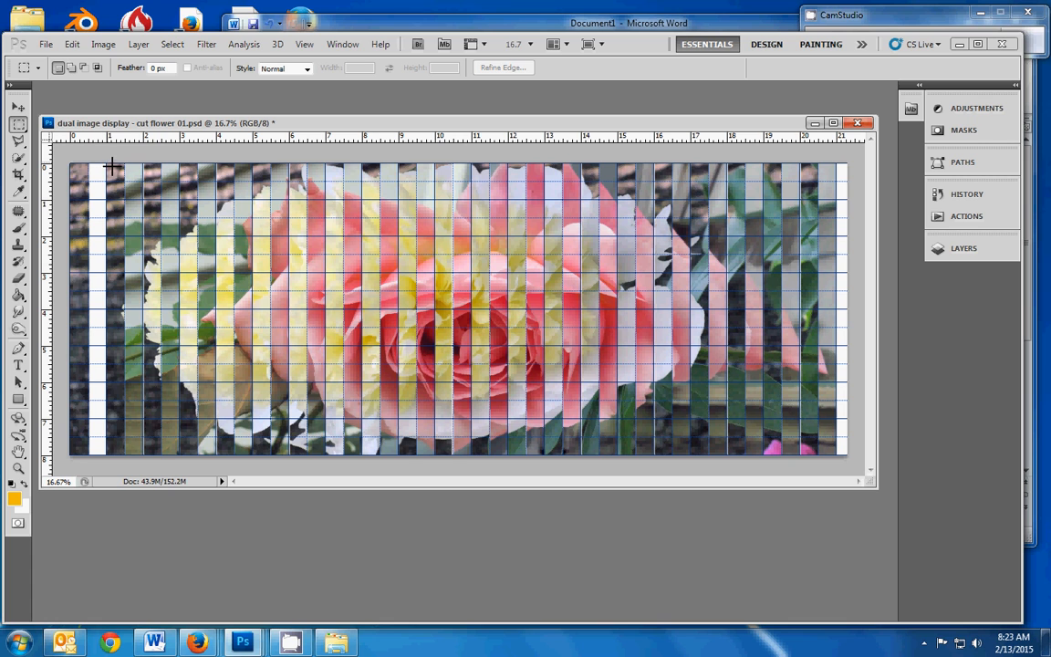
{"action": "left_click_drag", "start_coordinate": [111, 165], "coordinate": [840, 467]}
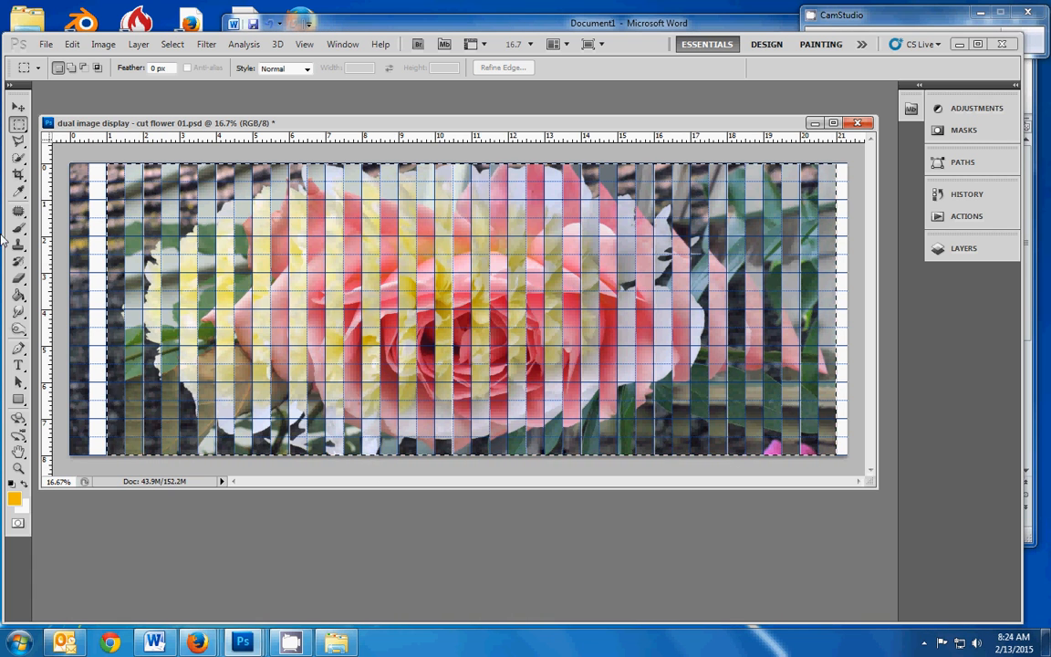
{"action": "left_click", "coordinate": [105, 46]}
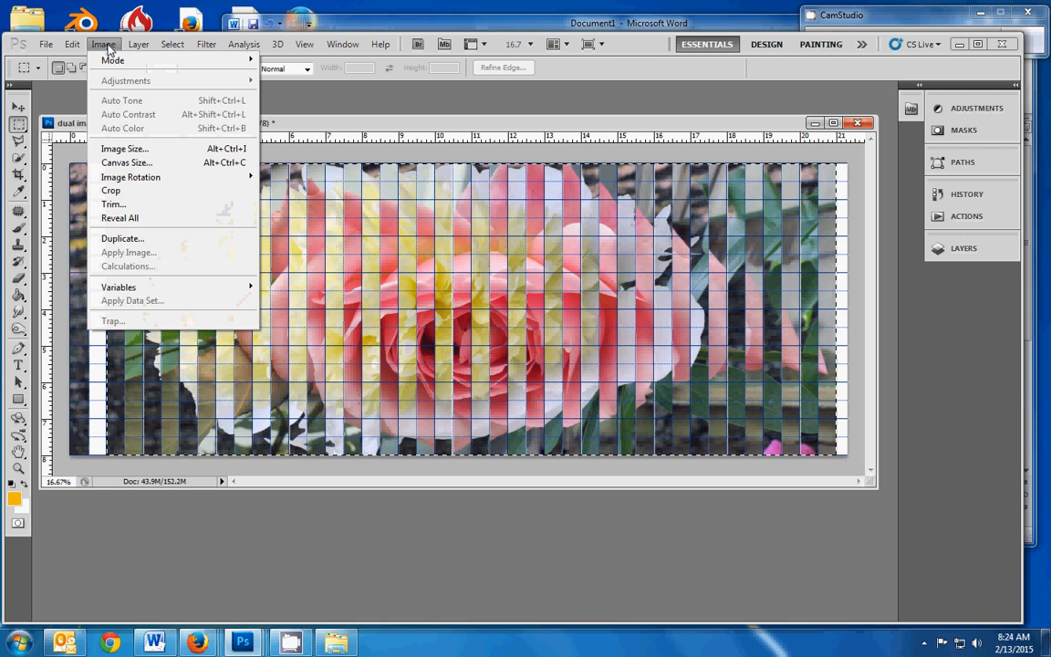
{"action": "left_click", "coordinate": [113, 190]}
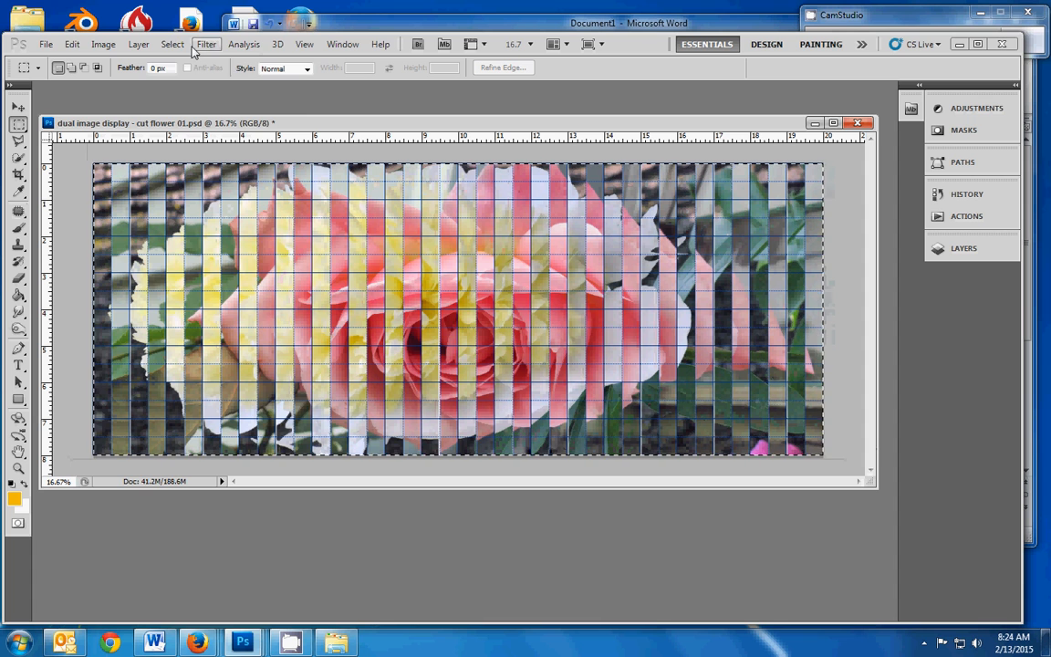
{"action": "left_click", "coordinate": [172, 43]}
{"action": "left_click", "coordinate": [189, 75]}
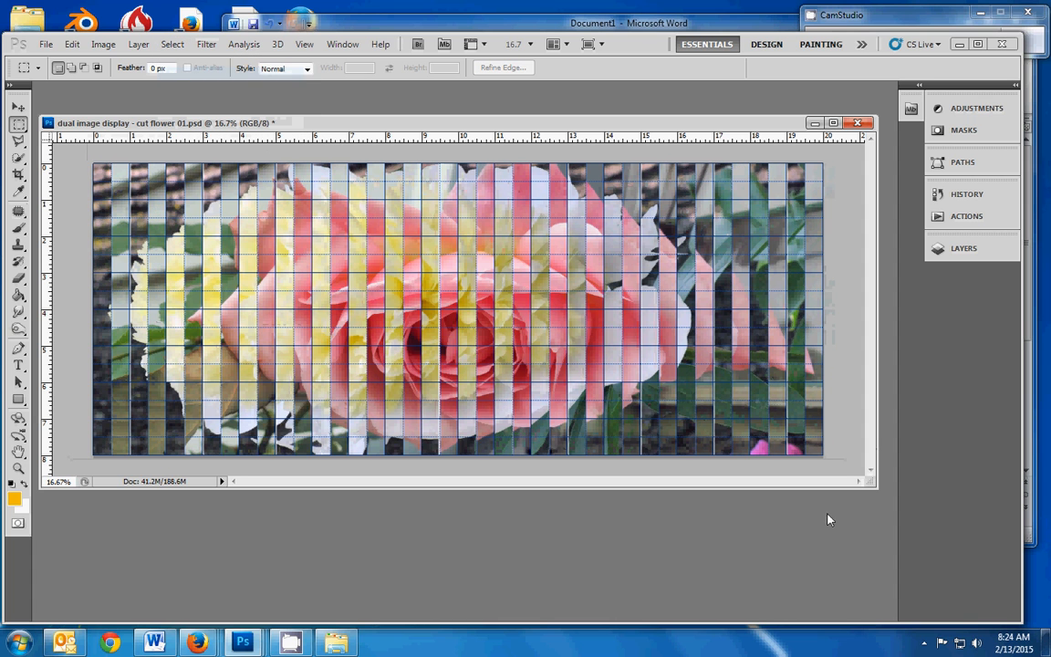
{"action": "left_click_drag", "start_coordinate": [877, 487], "coordinate": [902, 565]}
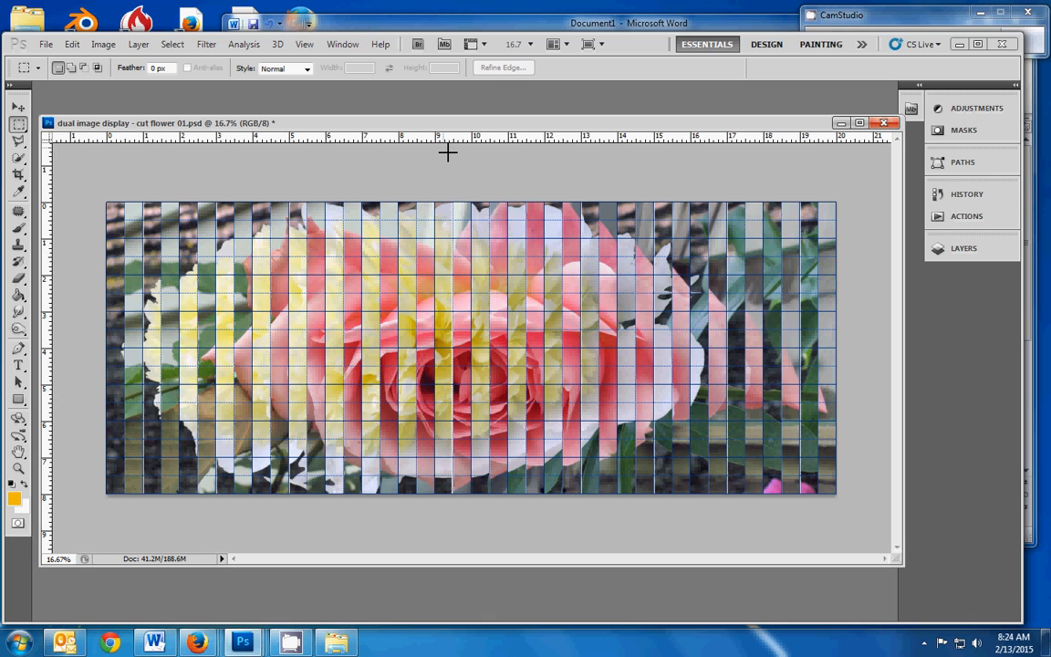
{"action": "left_click", "coordinate": [894, 17]}
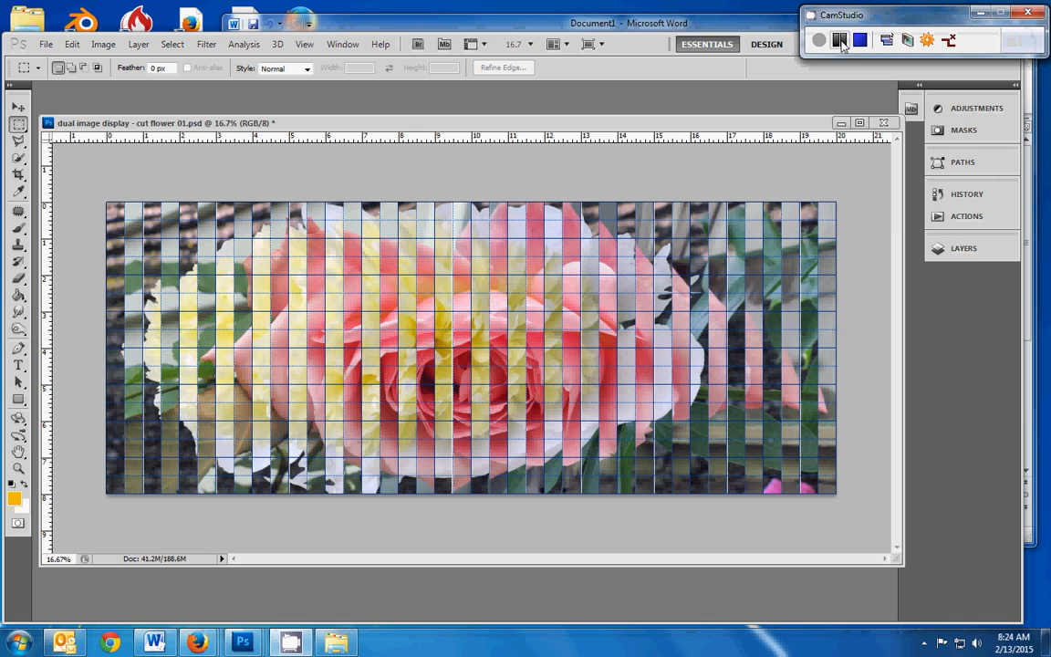